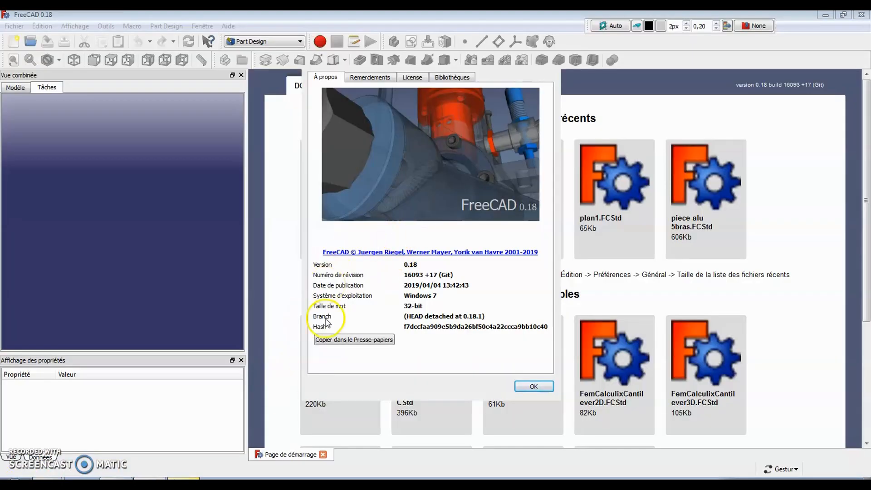
- Create a new document, add a body and open a sketch on the XZ plane
click(522, 386)
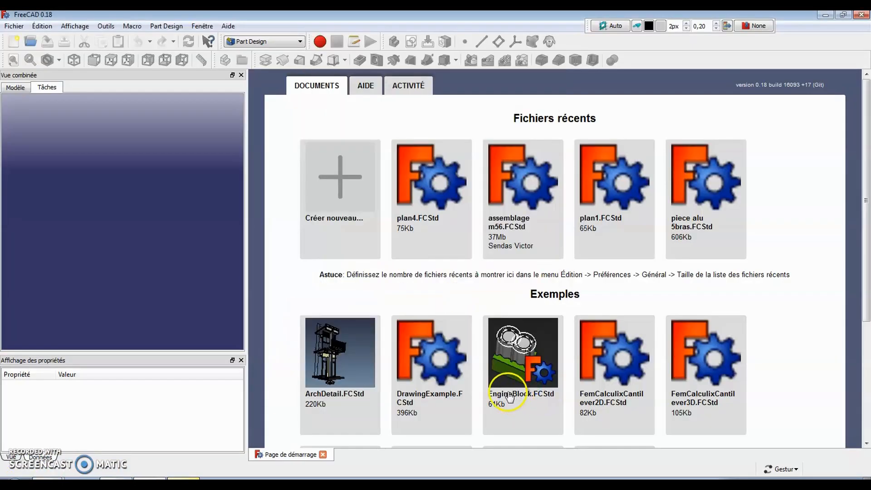
click(12, 40)
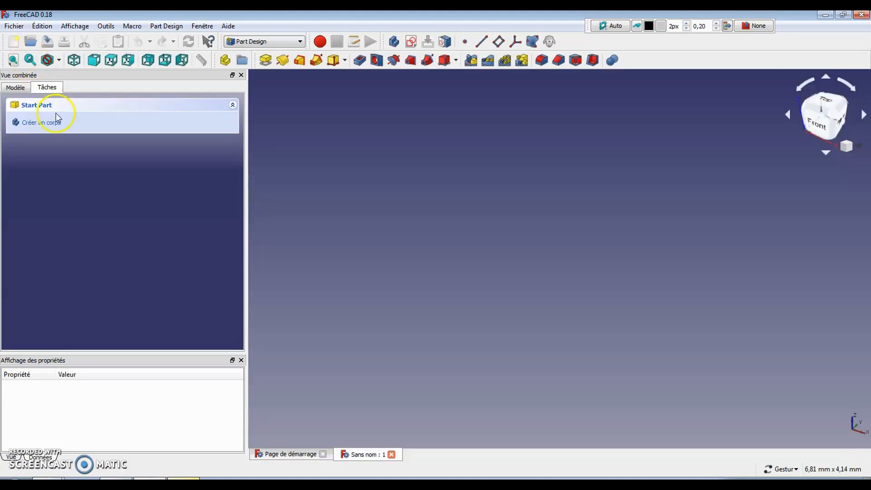
click(24, 127)
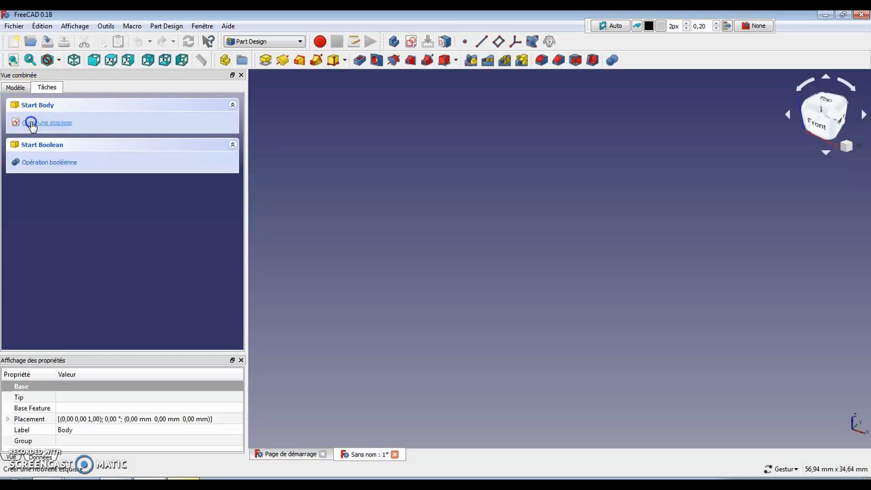
click(411, 42)
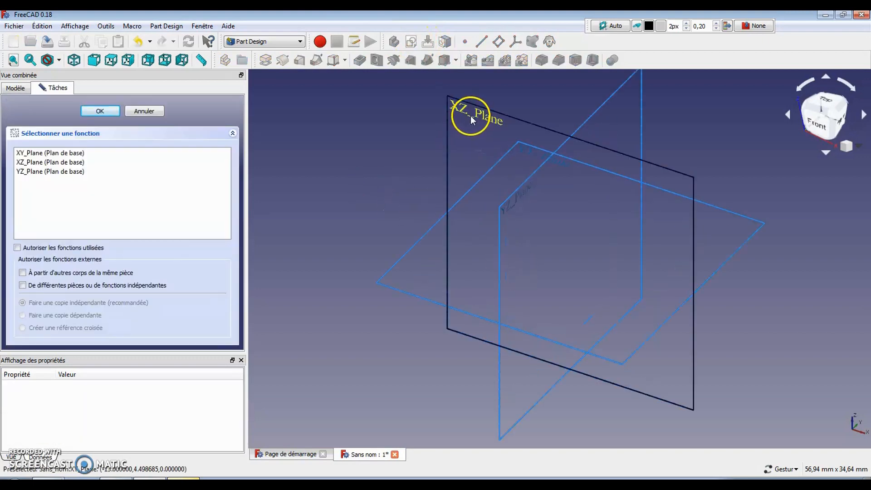
click(484, 108)
click(100, 111)
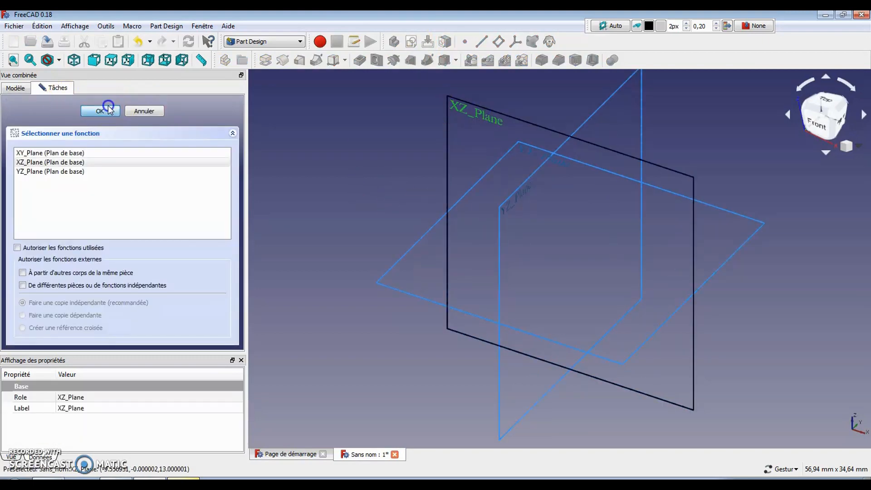
scroll(533, 259, down, 8)
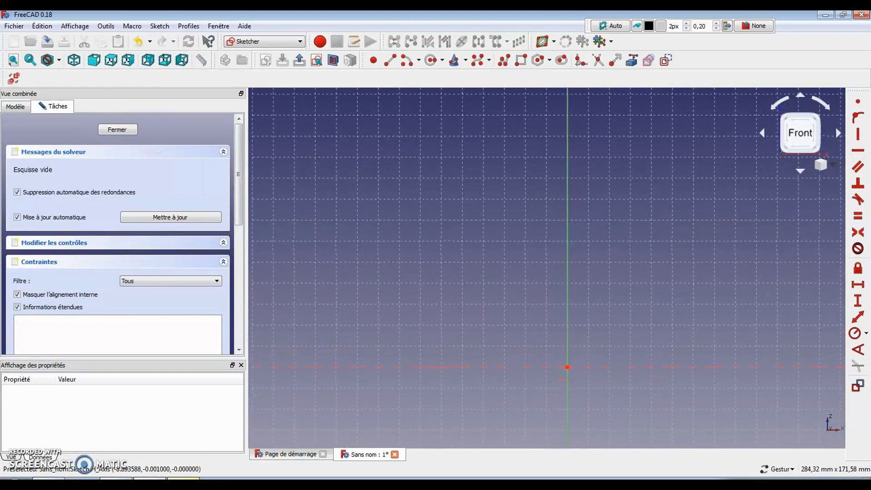
- Using the plan4 drawing as reference, draw an open four-segment polyline with a right vertical about 93 mm long, and constrain its short upper segment horizontal
key(alt+Tab)
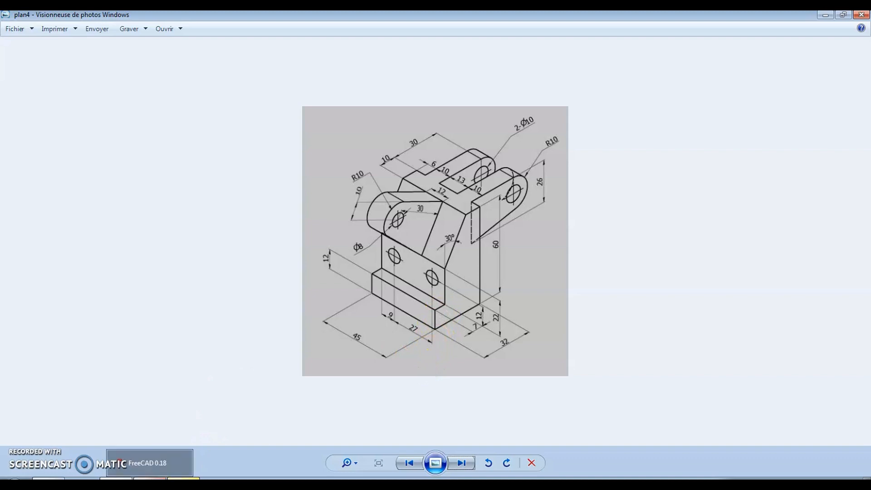
click(150, 478)
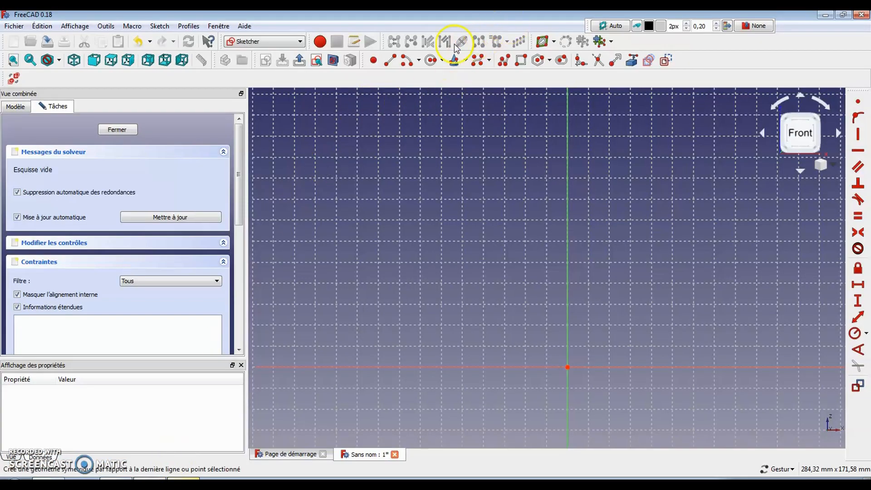
click(503, 62)
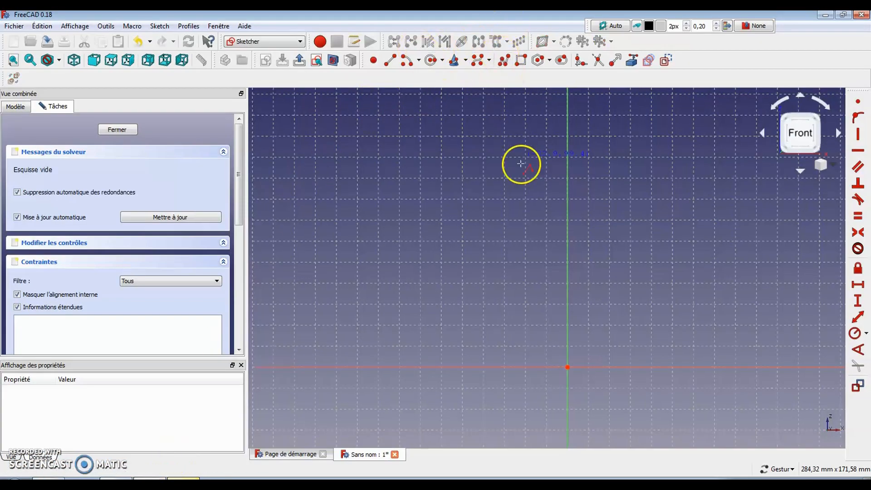
click(523, 140)
click(522, 335)
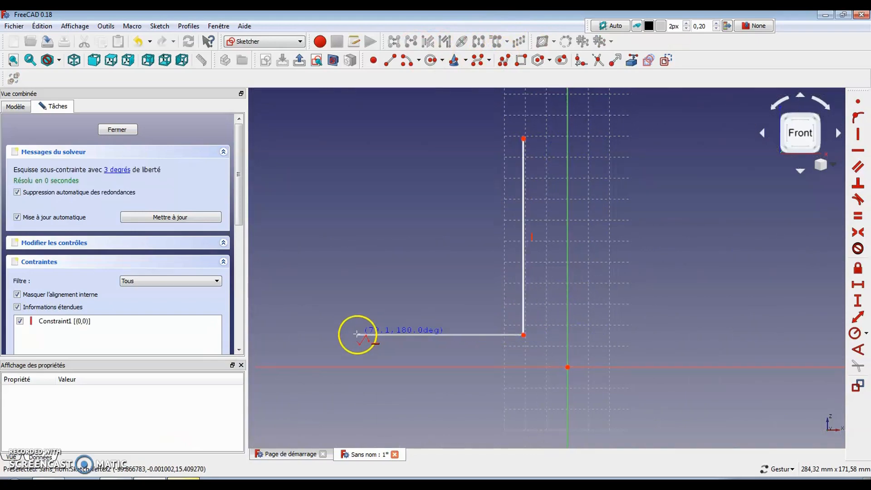
click(380, 335)
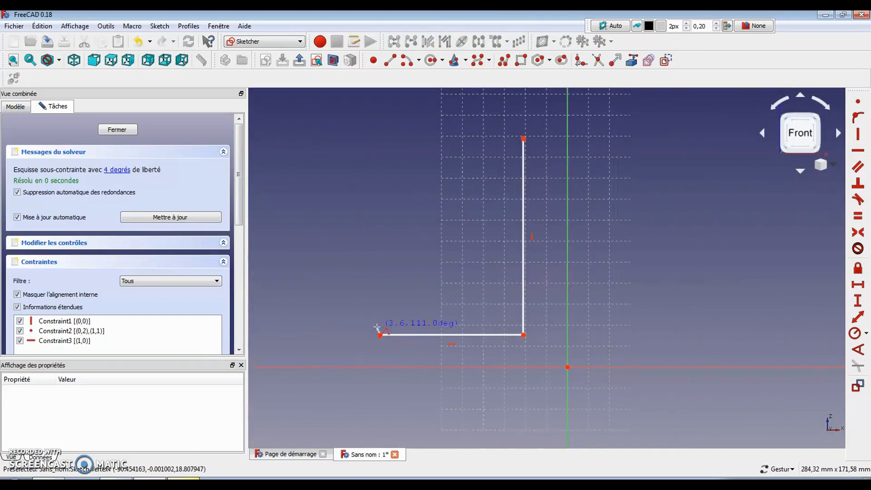
click(382, 292)
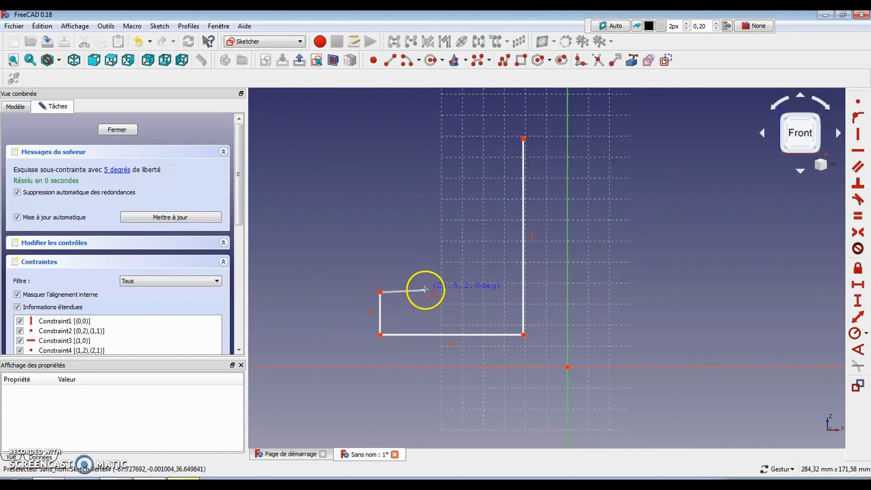
click(425, 289)
right_drag(345, 220, 347, 220)
right_click(377, 230)
right_click(344, 167)
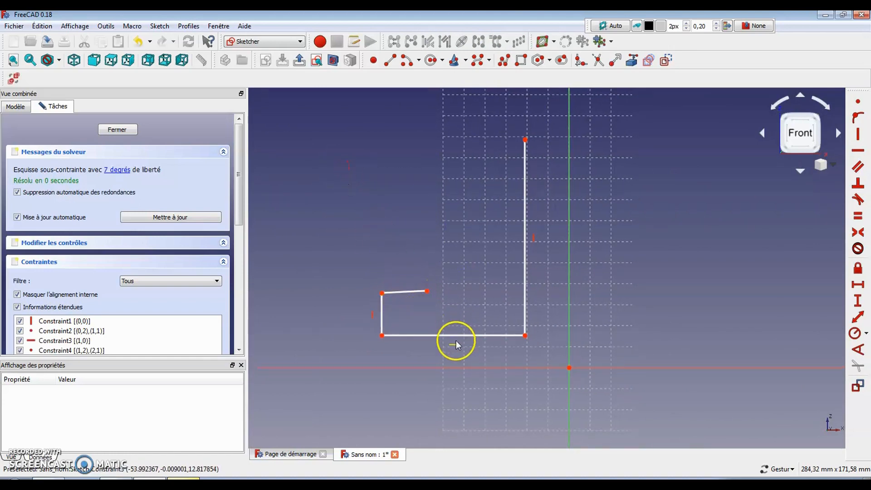
click(411, 292)
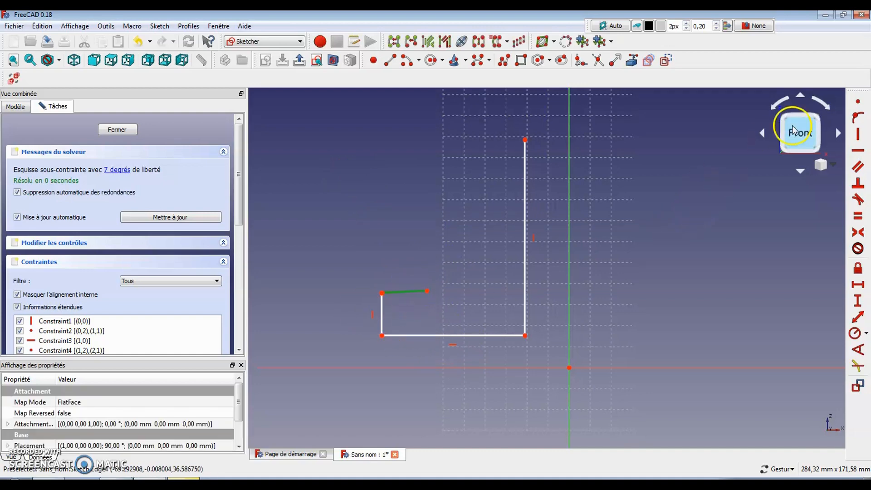
click(859, 152)
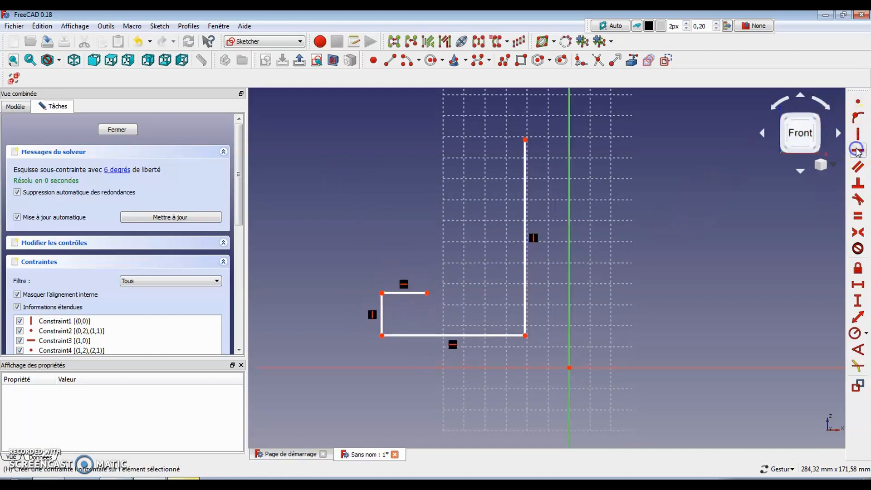
- Set the right vertical line's length to 60 mm and move the short horizontal segment back above the base line
click(525, 195)
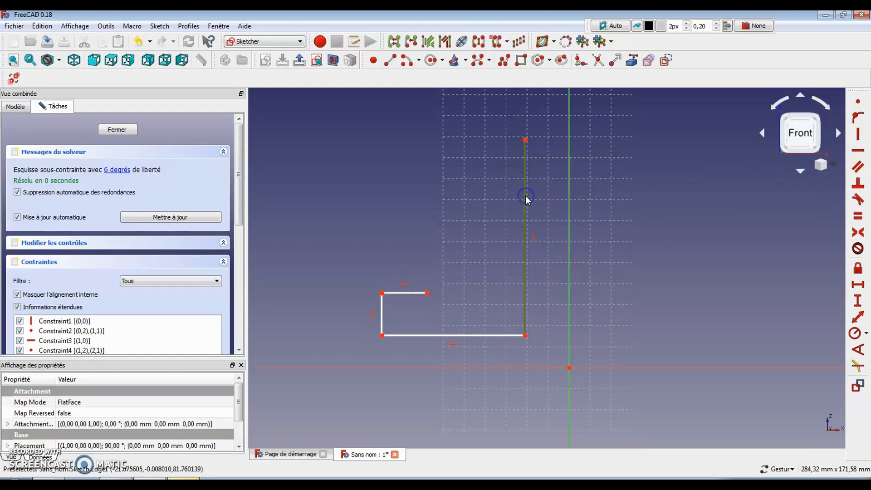
click(858, 301)
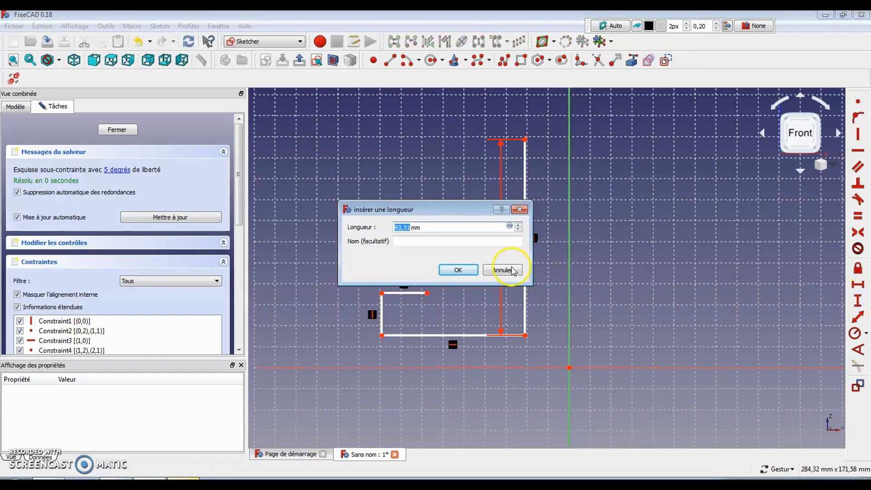
text(60)
key(Return)
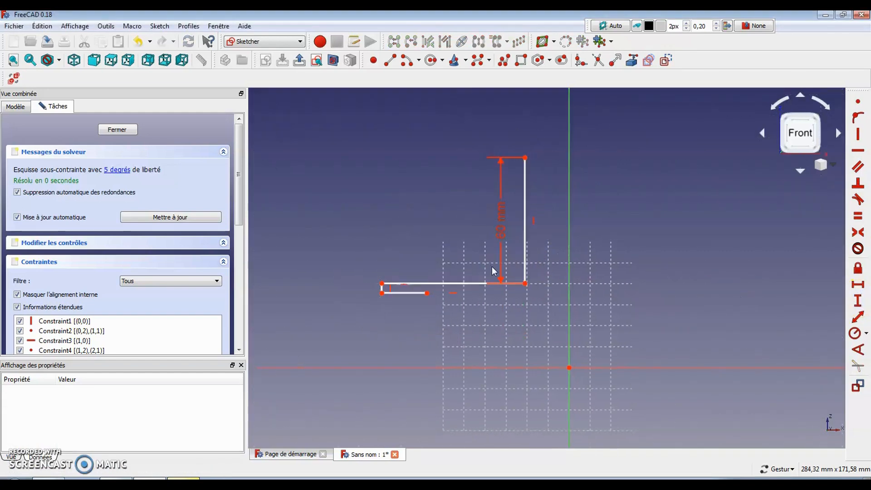
drag(396, 294, 389, 240)
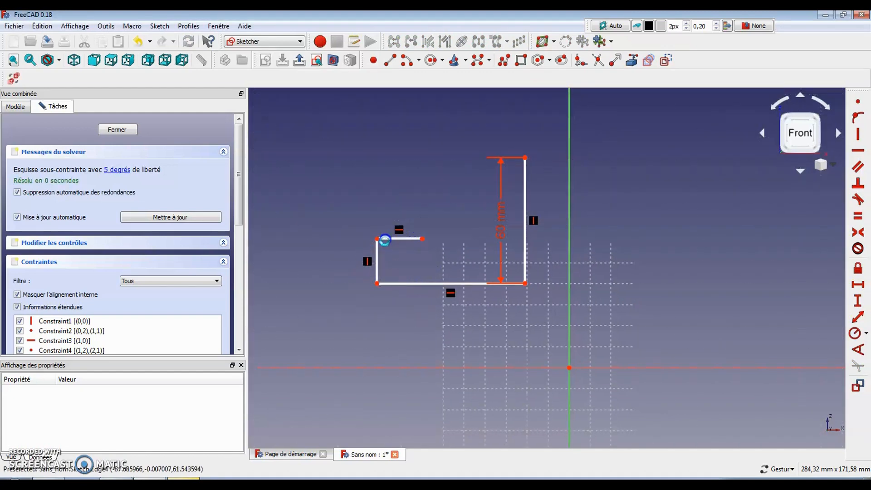
- Constrain the base line's horizontal length to 32 mm
click(496, 284)
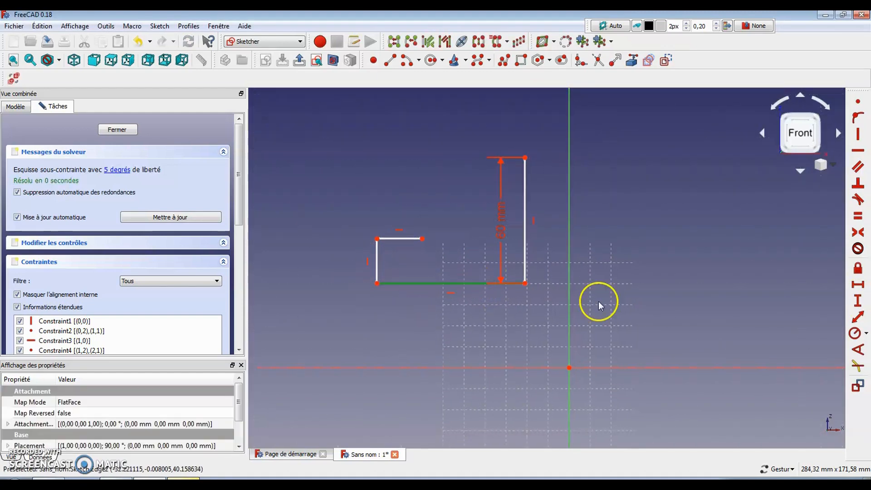
click(859, 284)
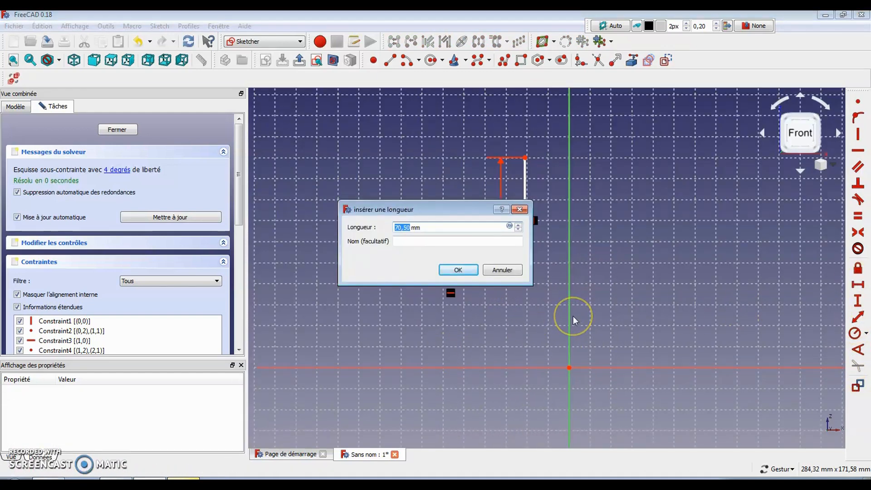
text(32)
key(Return)
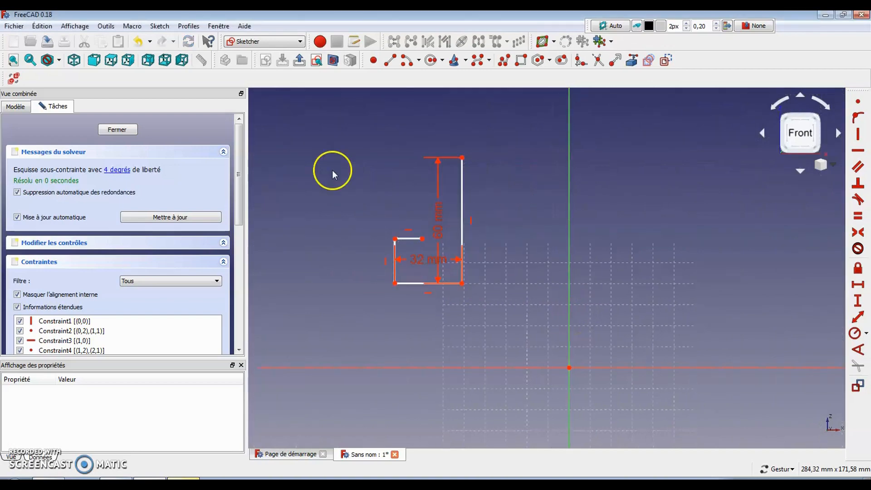
- Constrain the short left vertical line to 12 mm
click(395, 273)
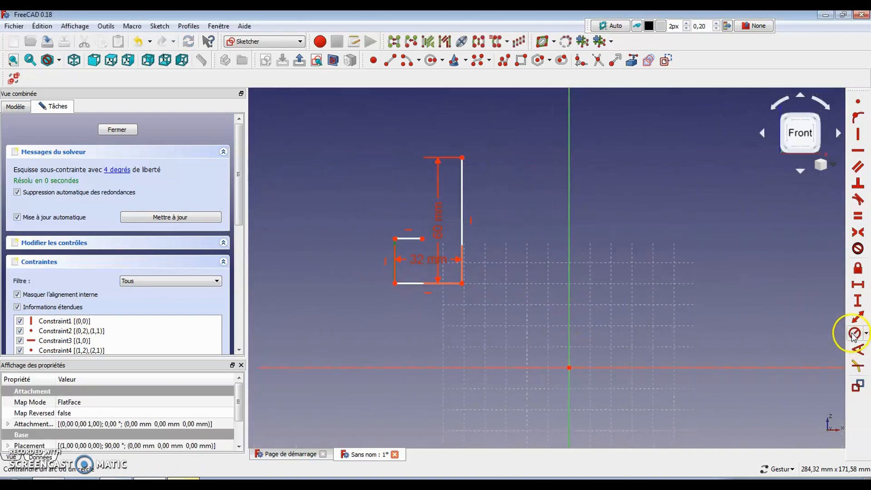
click(853, 304)
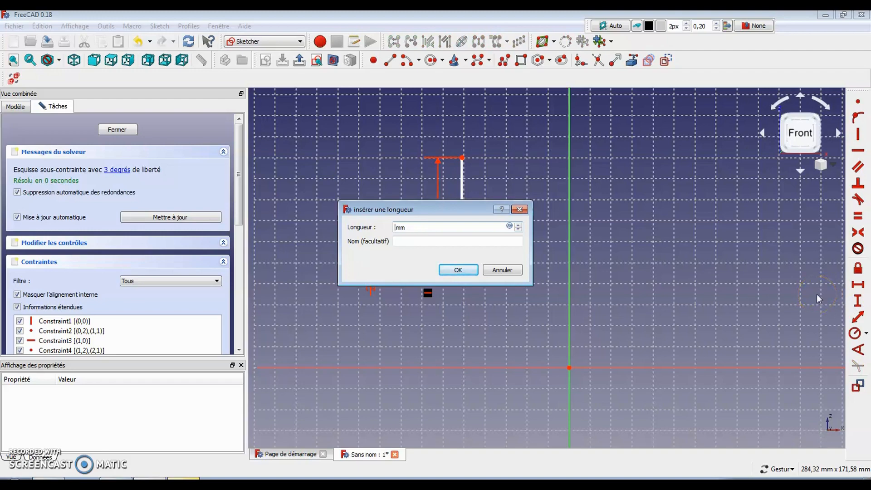
key(Return)
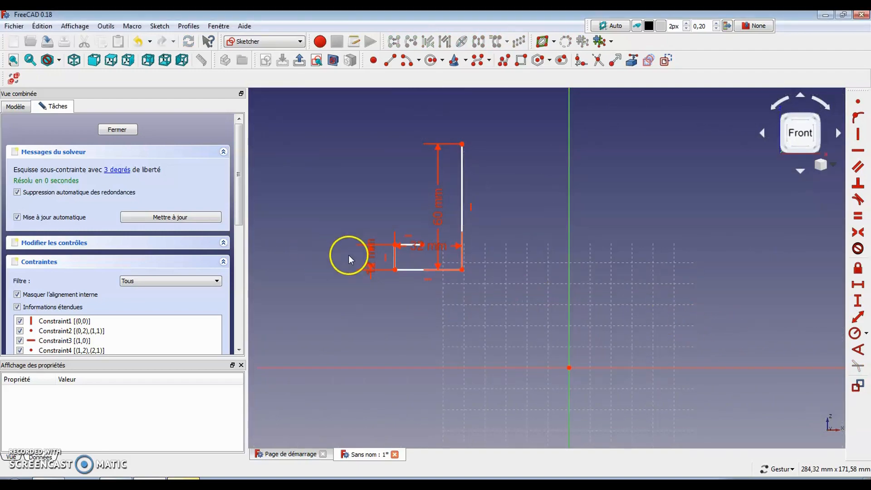
- Reposition the 12 mm, 32 mm and 60 mm dimensions clear of the profile
drag(371, 263, 351, 335)
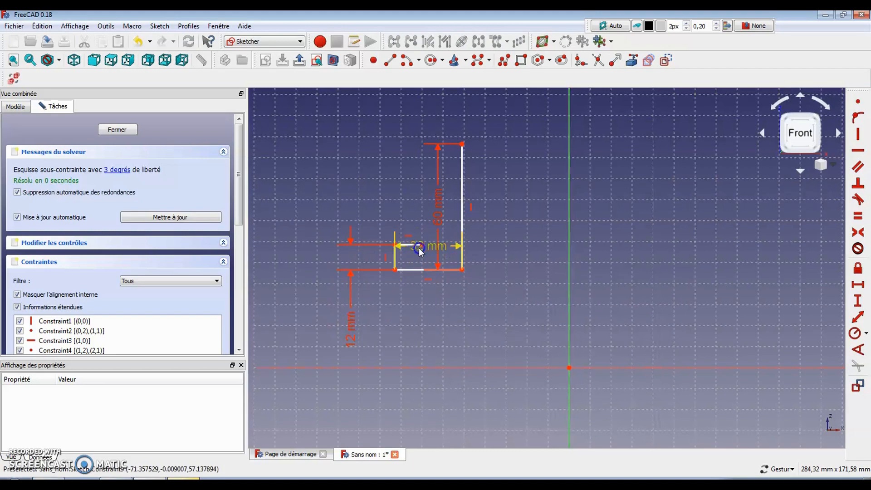
drag(418, 248, 425, 345)
drag(439, 216, 518, 217)
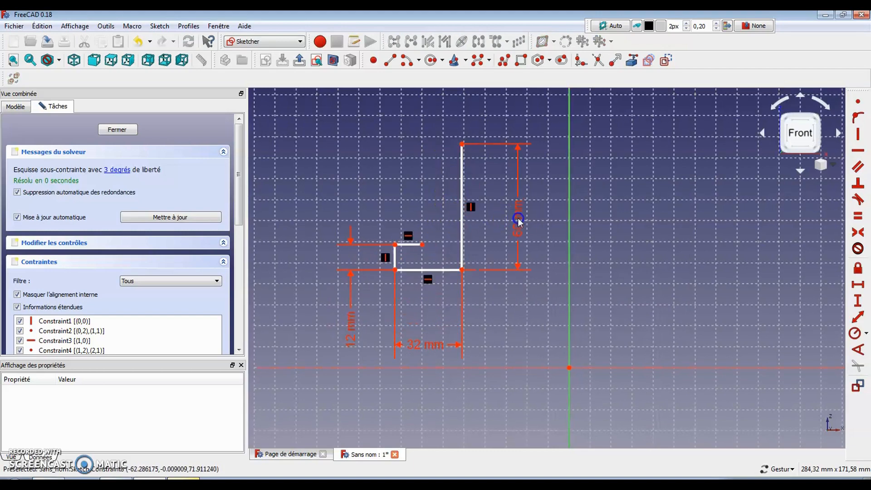
- Constrain the short upper horizontal segment's length to 7 mm
click(410, 245)
click(859, 285)
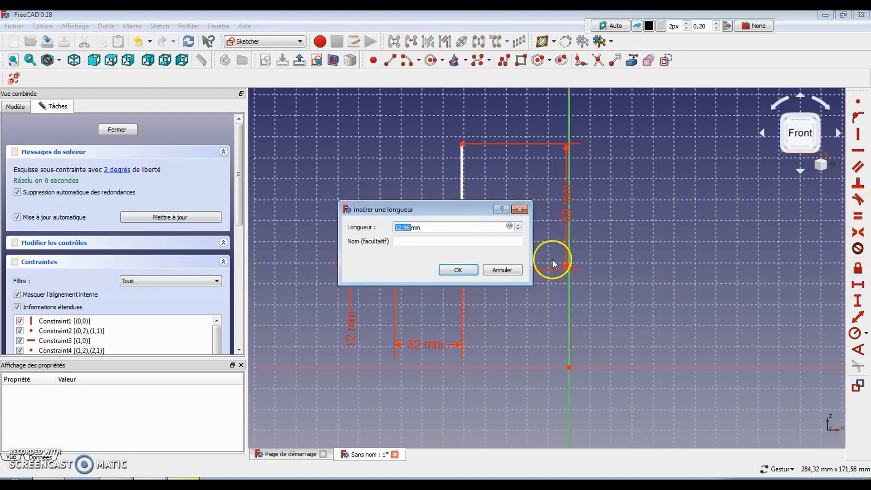
text(7)
key(Return)
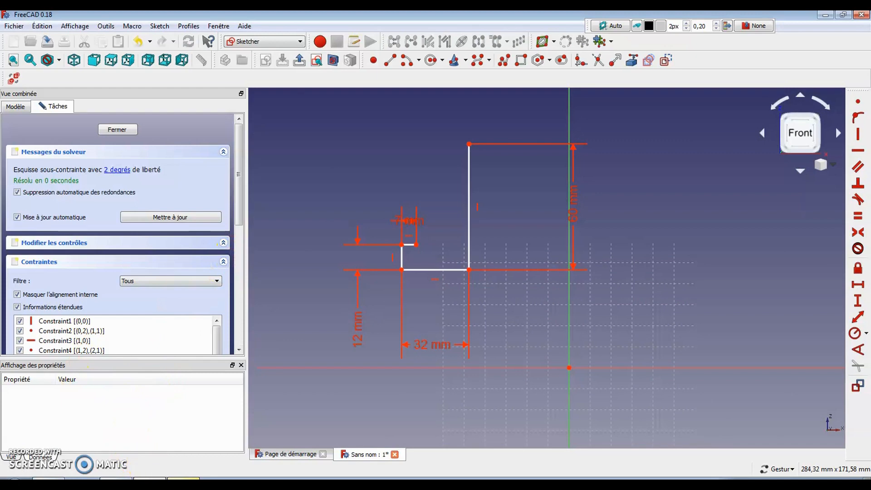
- Check the plan4 drawing and sketch a separate horizontal line about 17.6 mm long beside the upper end of the 60 mm line
click(148, 482)
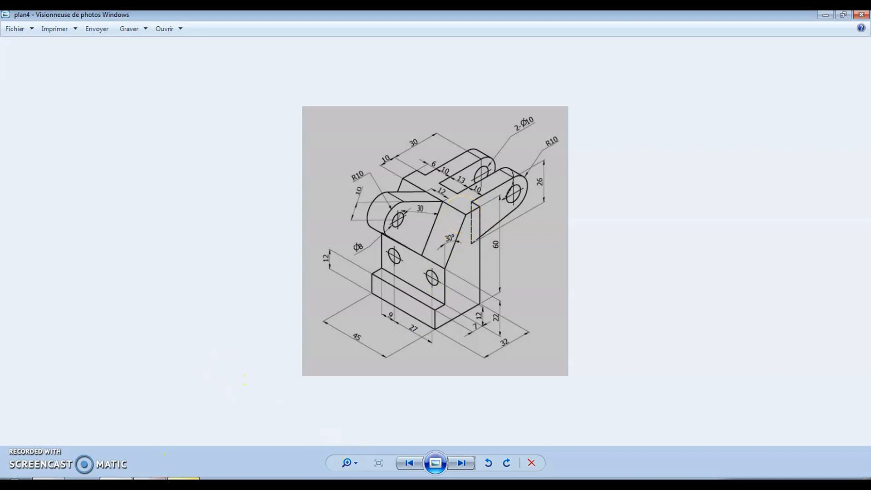
click(149, 479)
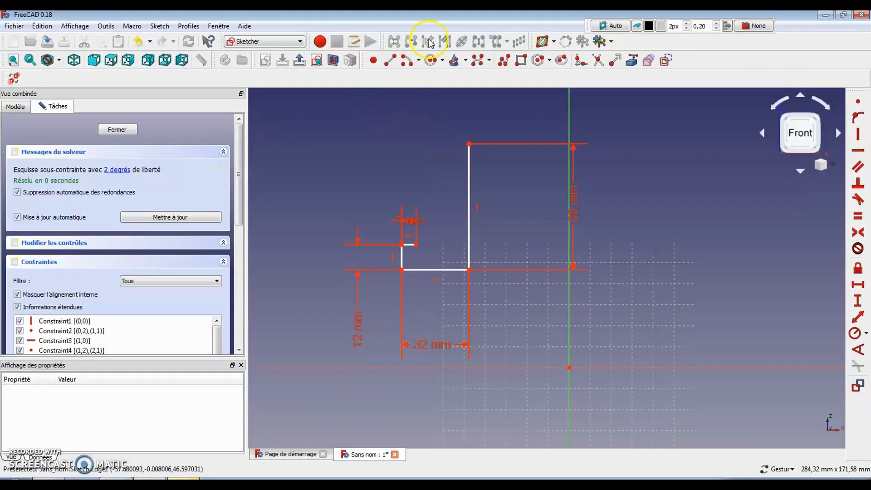
click(389, 60)
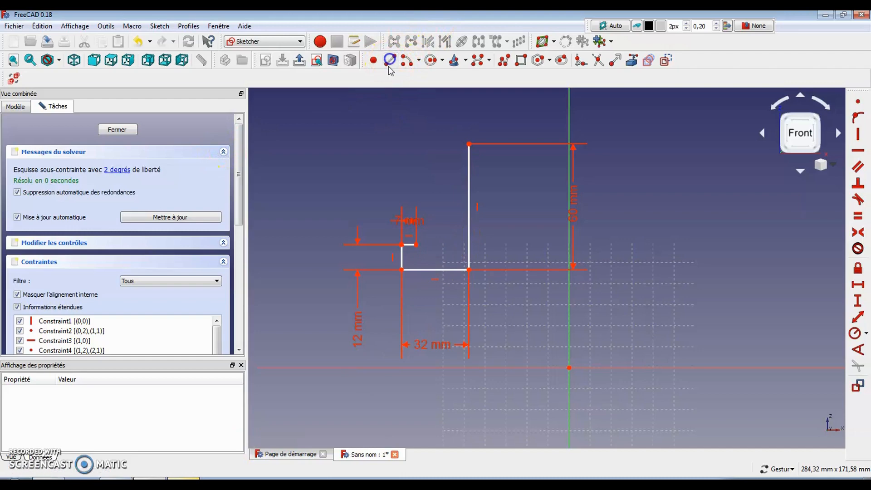
click(449, 147)
click(413, 147)
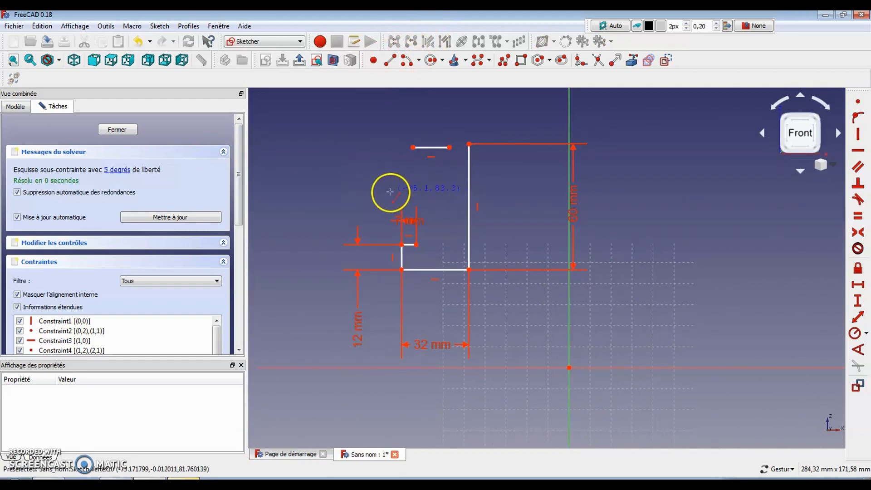
- Sketch a separate upright line above and left of the 7 mm step and constrain it to be vertical
click(363, 200)
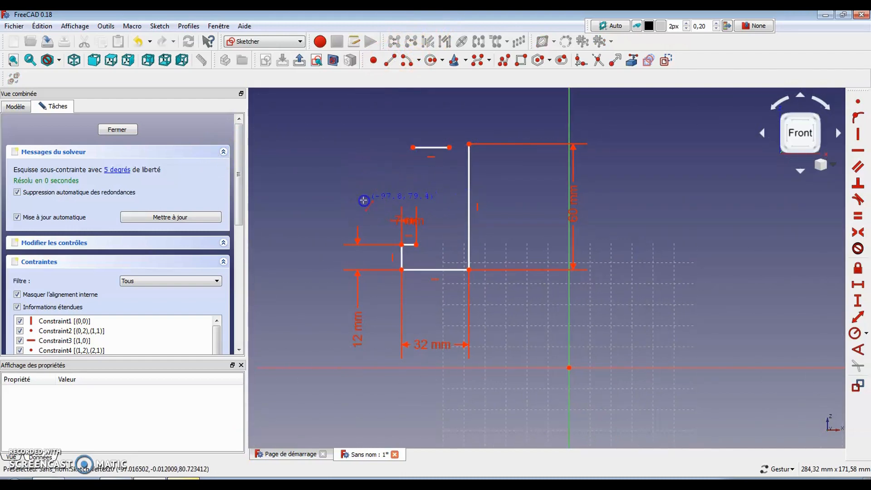
click(361, 157)
right_click(328, 130)
click(363, 172)
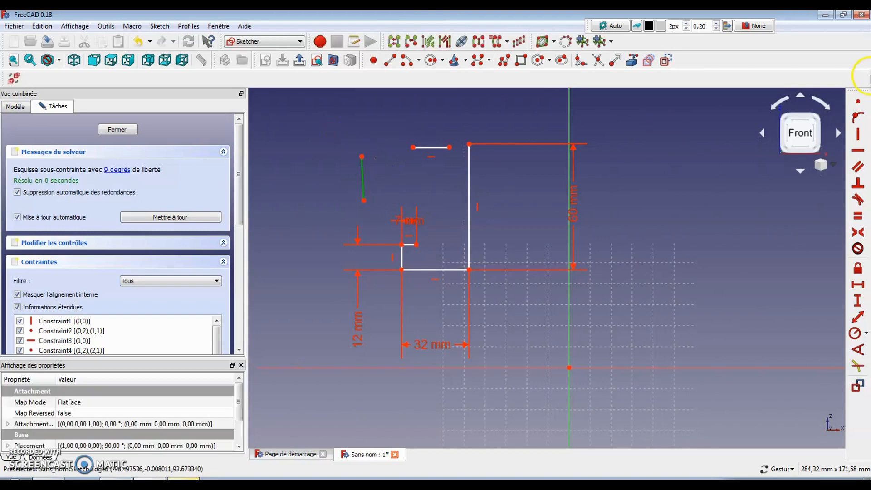
click(858, 135)
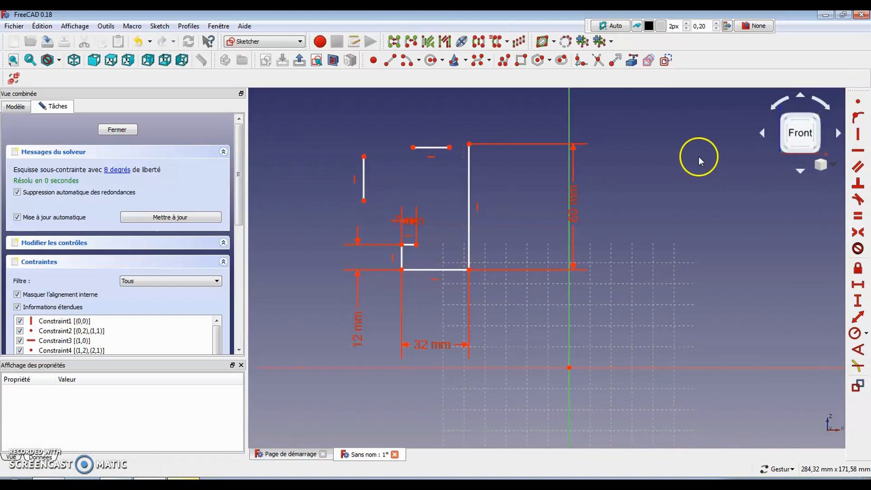
- Make the new vertical line's lower end coincident with the 7 mm segment's free end and reposition the 7 mm dimension clear of the profile
click(415, 247)
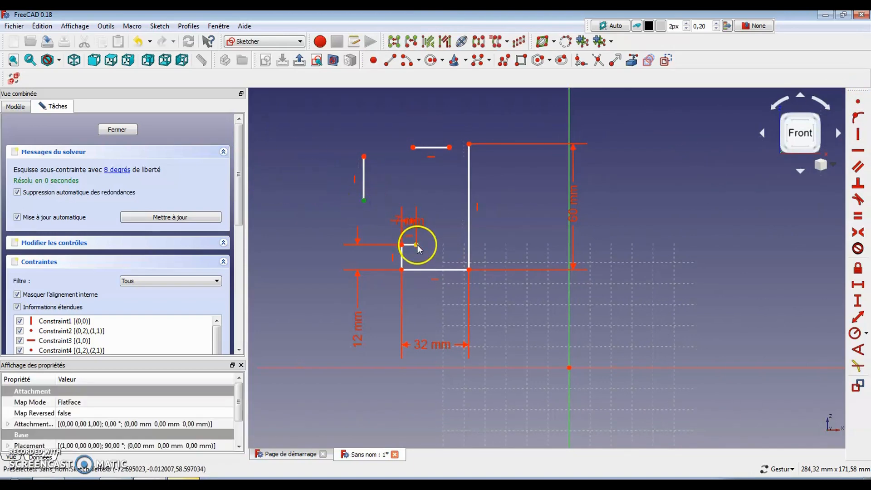
click(858, 104)
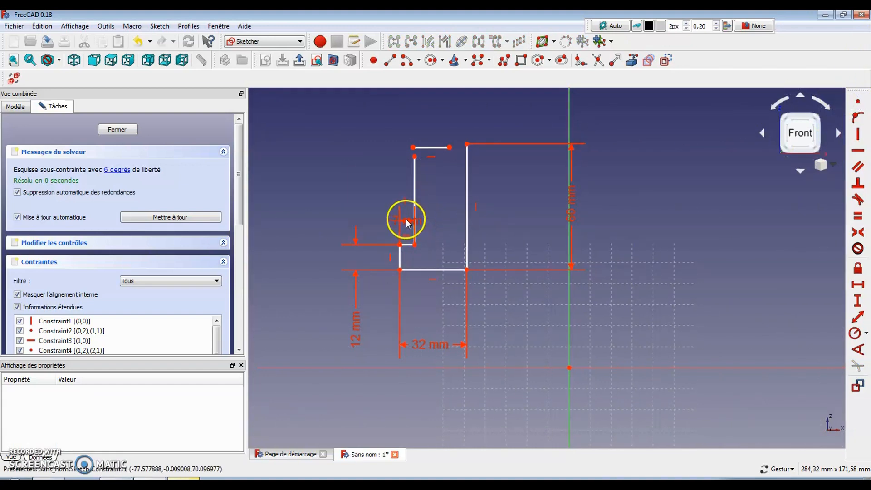
mouse_move(406, 219)
mouse_down()
mouse_move(347, 156)
mouse_move(385, 205)
mouse_move(324, 220)
mouse_up()
- Constrain the vertical line above the 7 mm step to a length of 22 mm
click(414, 184)
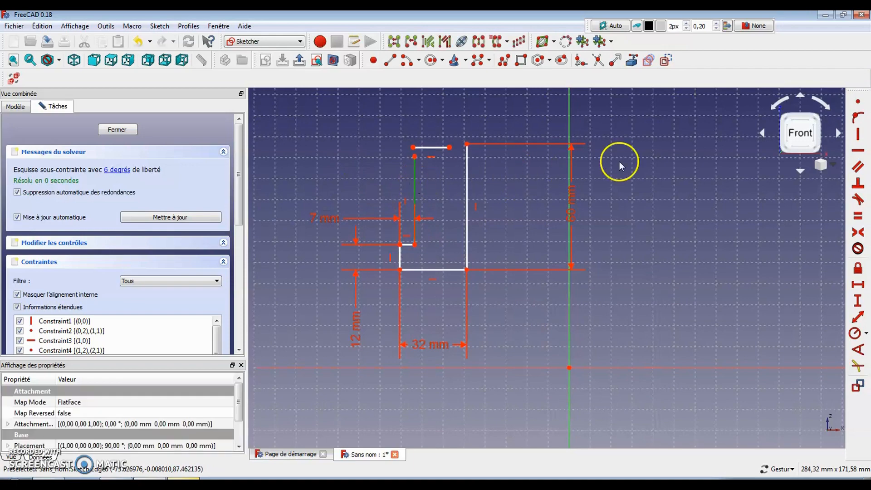
click(858, 301)
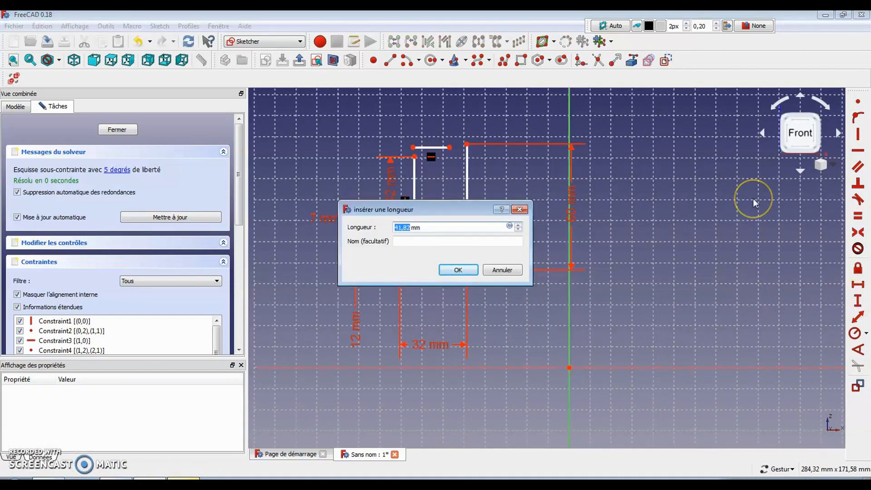
key(Return)
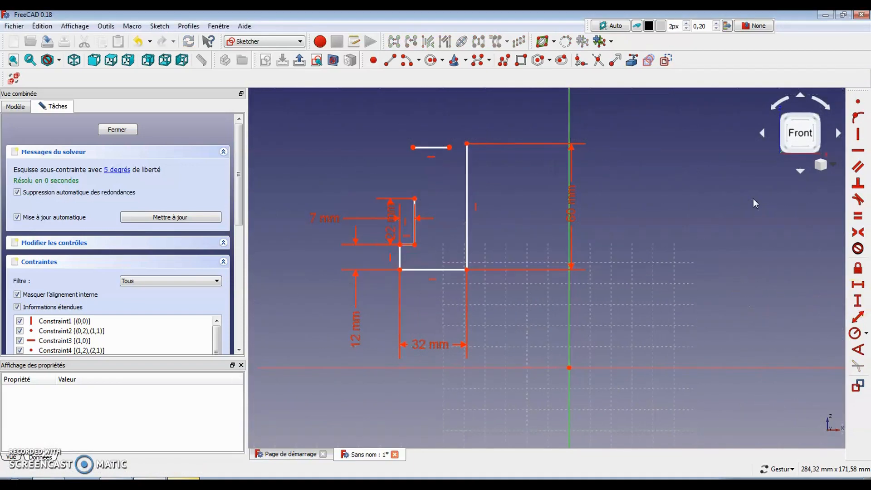
- Constrain the top horizontal line's length to 10 mm and make its right end coincident with the 60 mm line's upper end
click(434, 148)
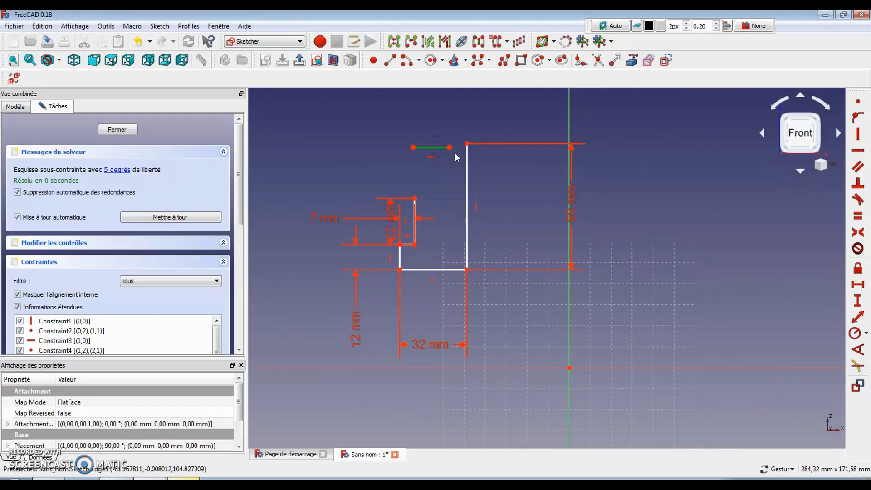
click(858, 284)
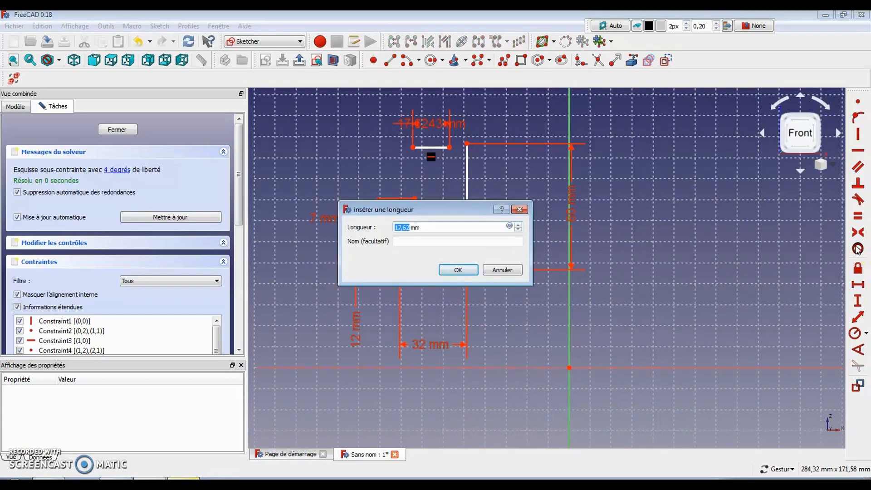
key(Return)
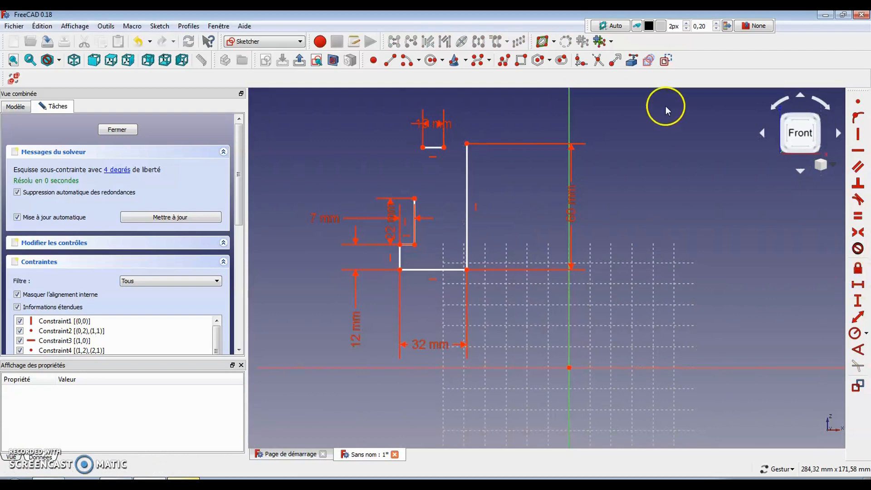
click(444, 148)
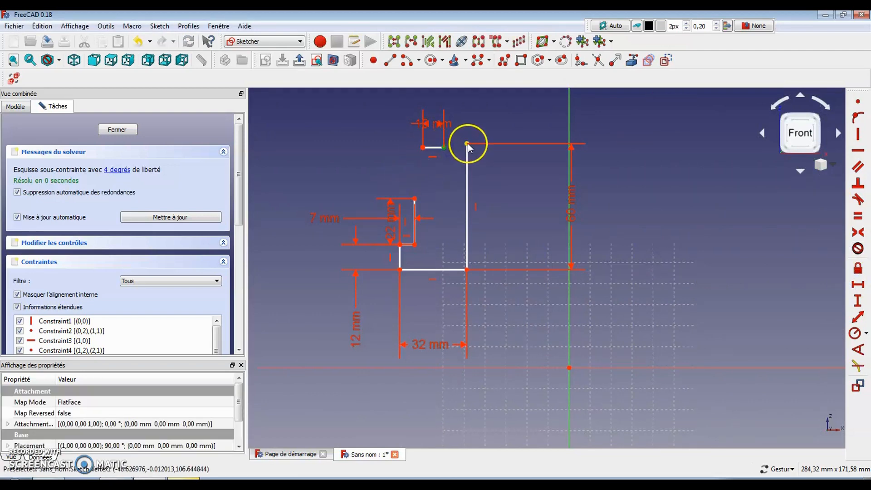
click(858, 101)
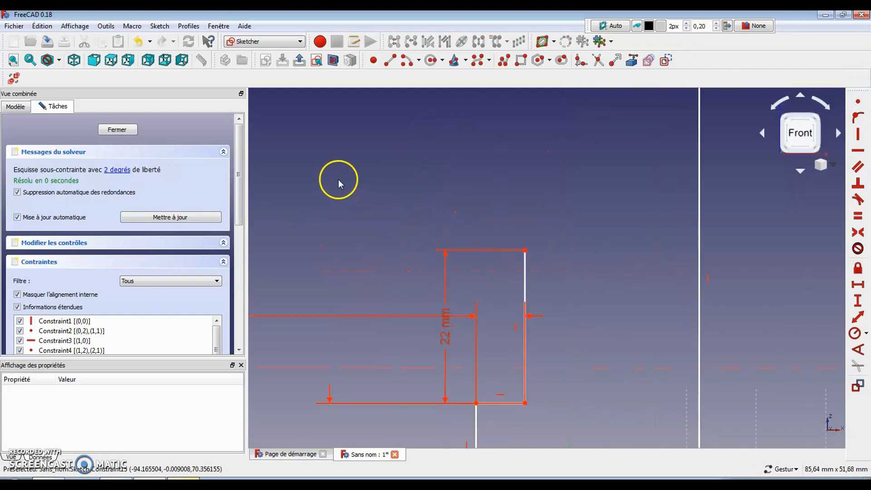
- Sketch a slanted line left of the profile and make its upper end coincident with the top 10 mm line's left end
click(390, 59)
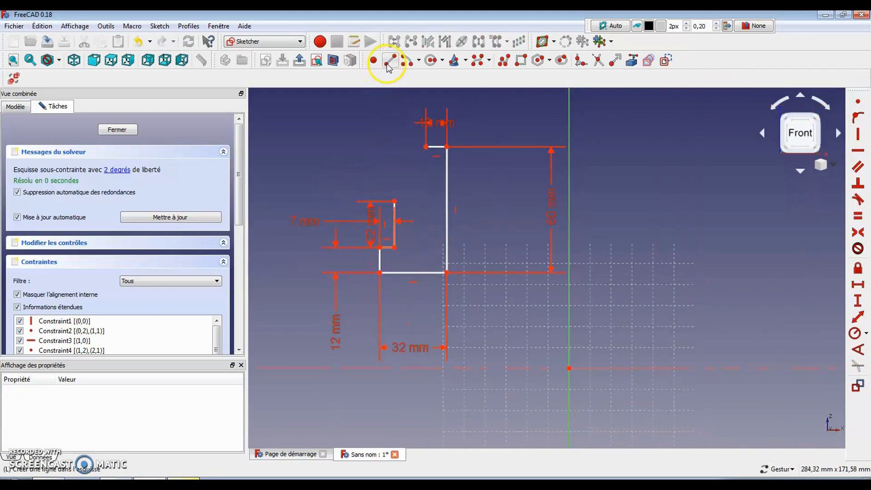
click(352, 190)
click(387, 128)
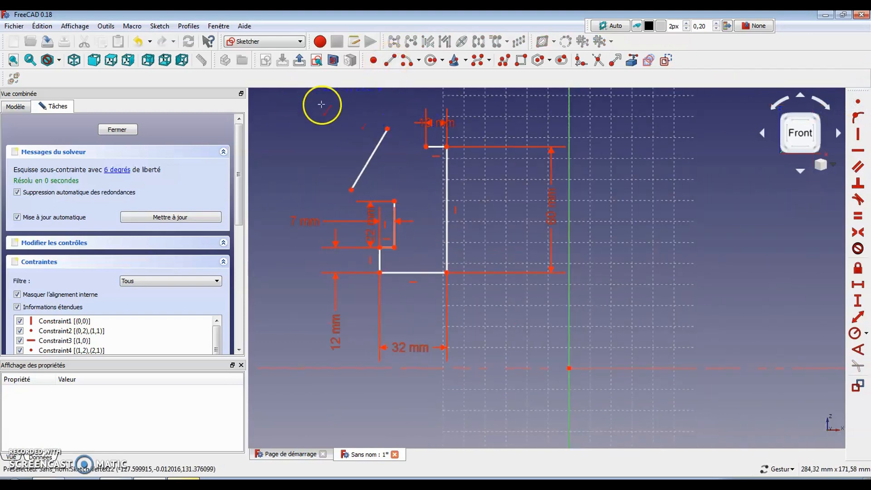
click(388, 129)
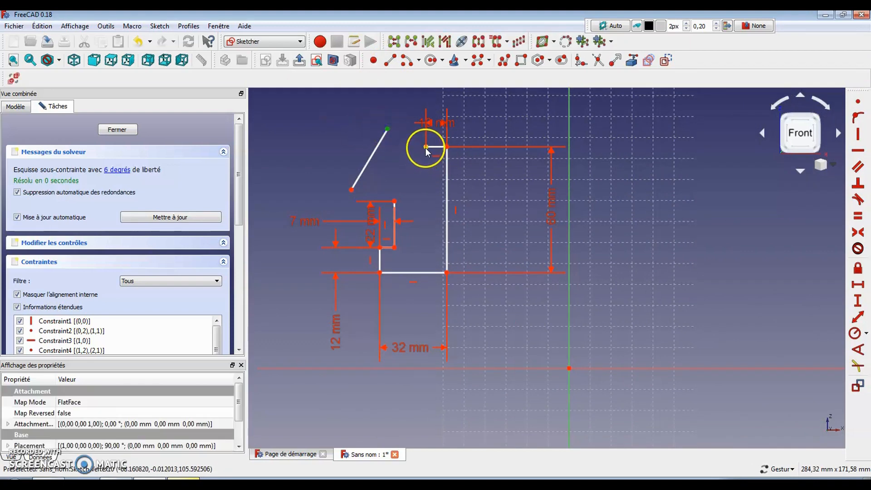
click(426, 147)
click(859, 104)
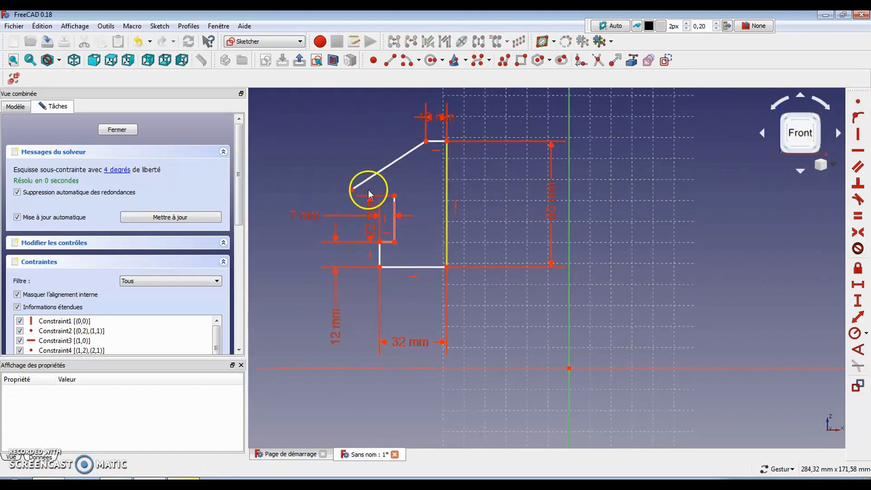
- Close the profile by making the slanted line's lower end coincident with the 22 mm line's upper end
click(352, 189)
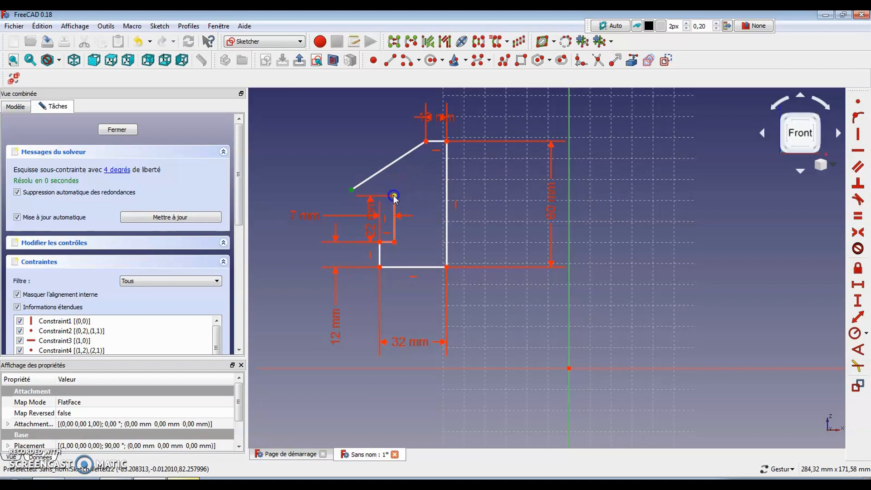
click(394, 196)
click(858, 104)
click(298, 190)
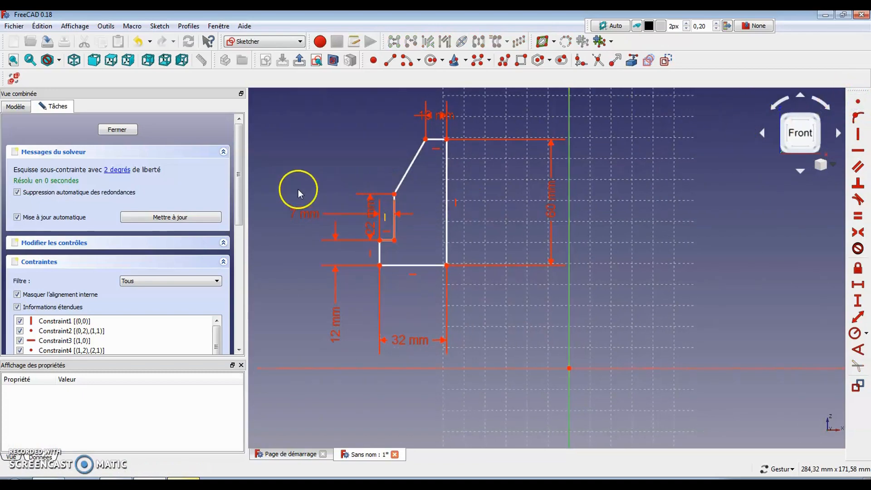
scroll(328, 181, down, 4)
scroll(328, 180, up, 4)
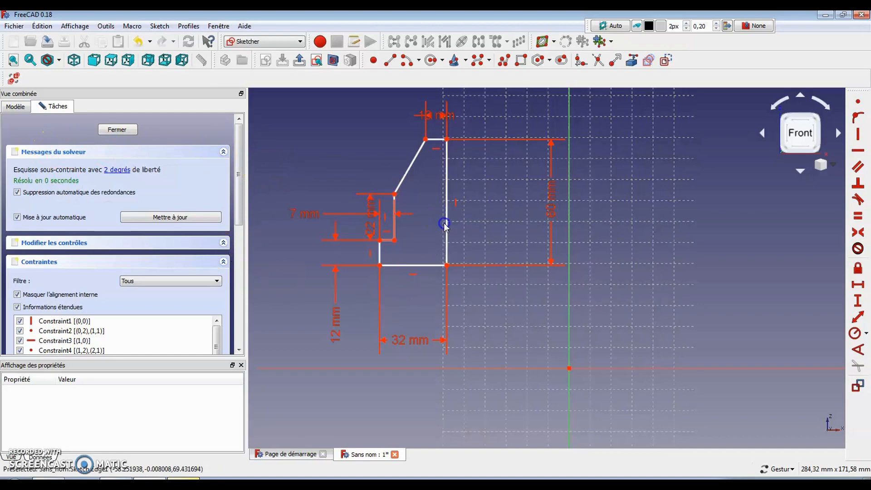
- Fix the profile's lower right corner to the sketch origin with a coincident constraint and close the sketch
mouse_move(448, 230)
mouse_down()
mouse_move(506, 200)
mouse_move(487, 290)
mouse_move(454, 258)
mouse_move(461, 307)
mouse_up()
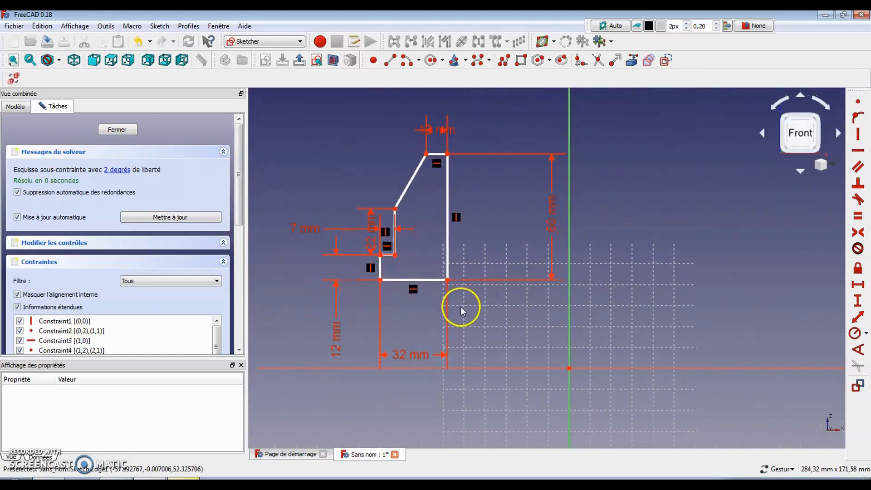
click(447, 280)
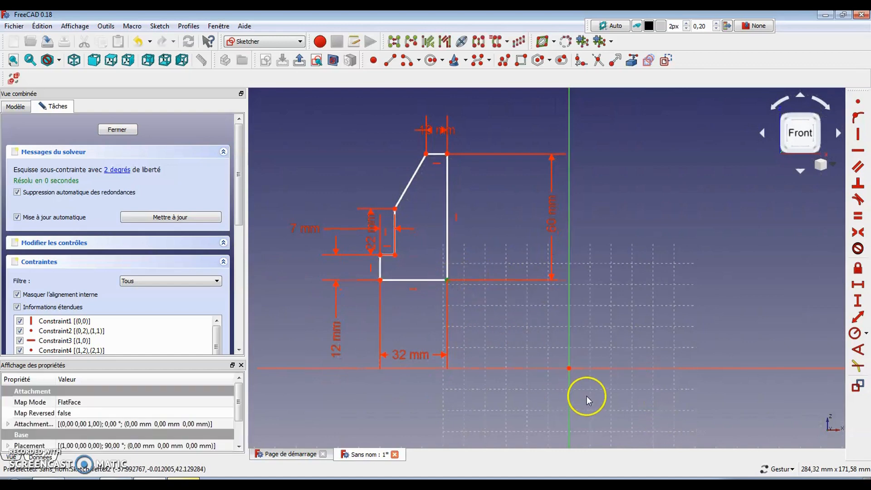
click(568, 368)
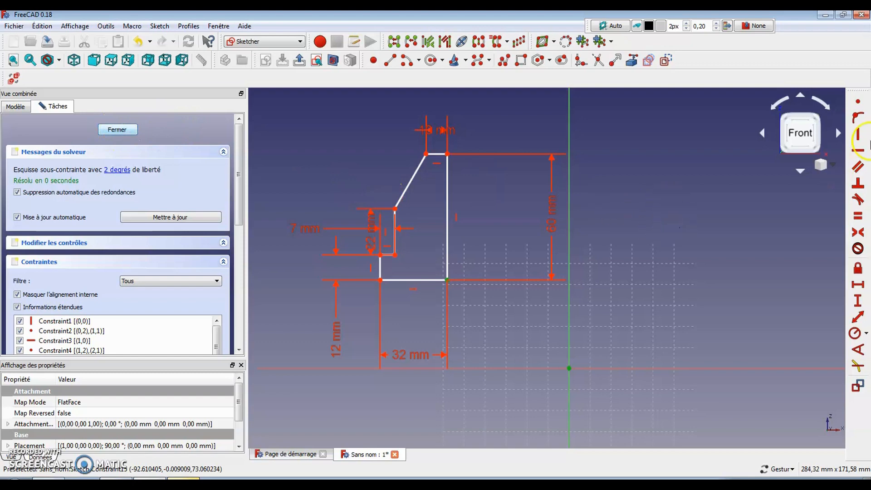
click(859, 101)
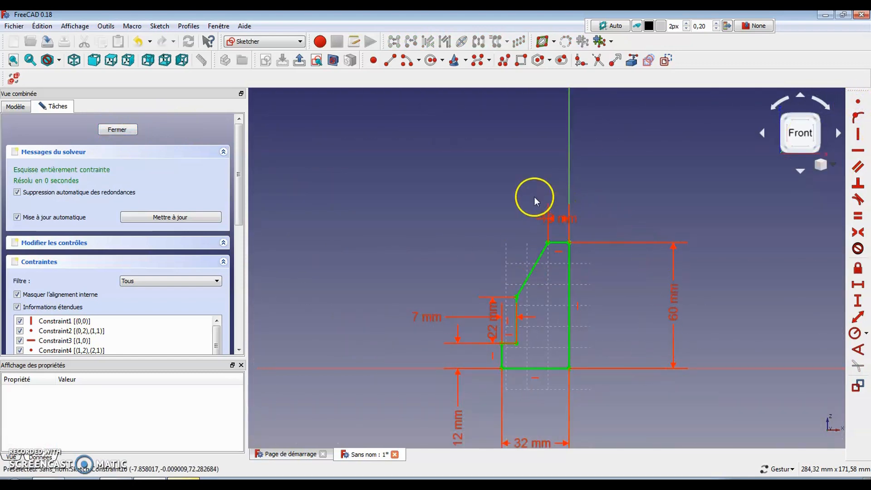
click(117, 130)
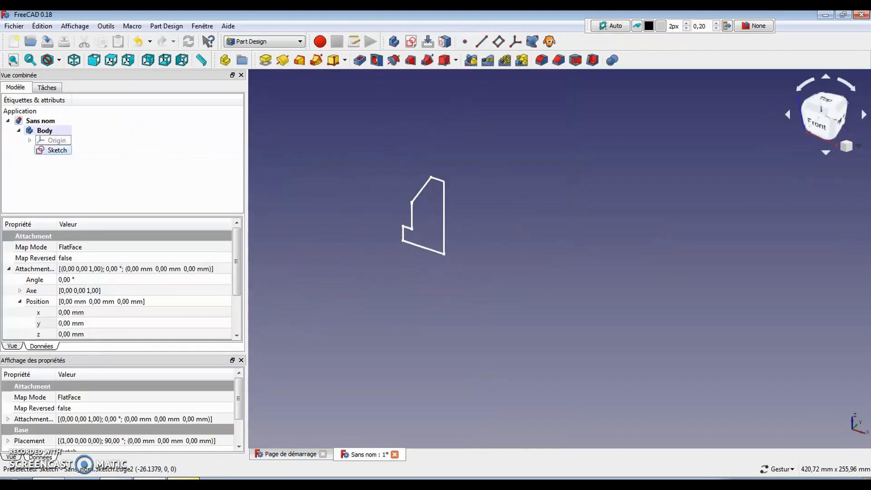
- Check the plan4 drawing, then pad the side profile sketch 45 mm, symmetric to its plane
key(alt+Tab)
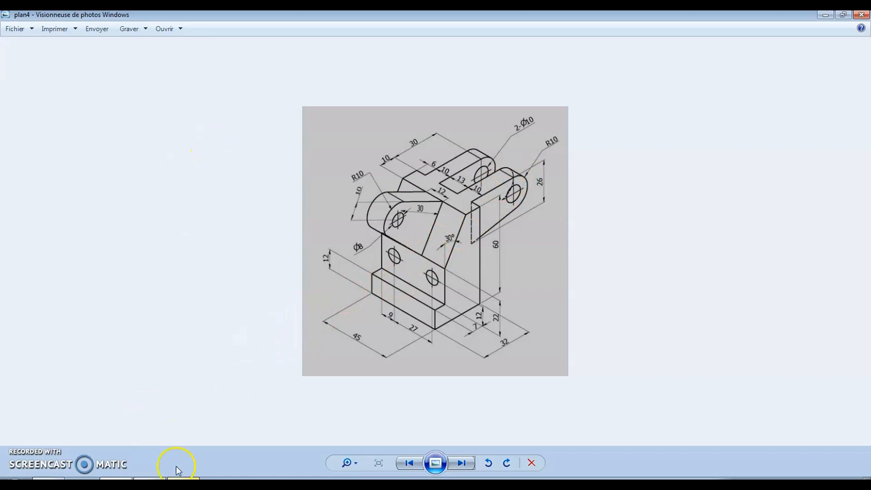
click(150, 479)
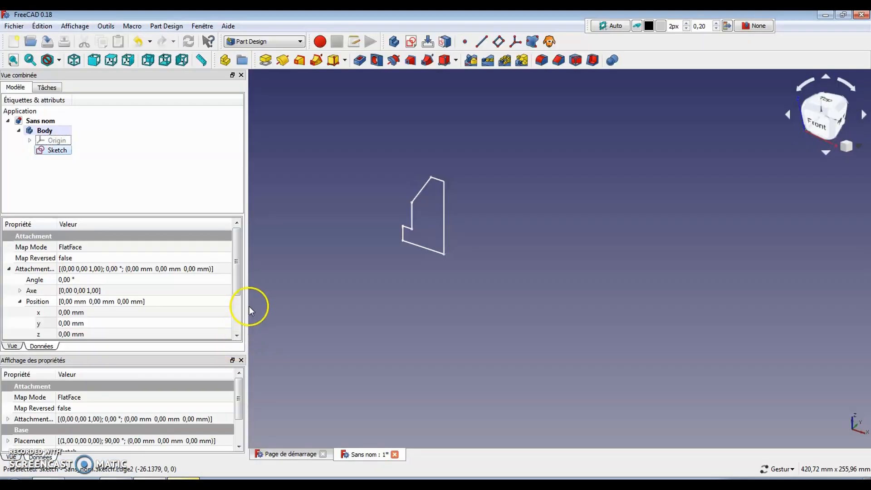
click(48, 87)
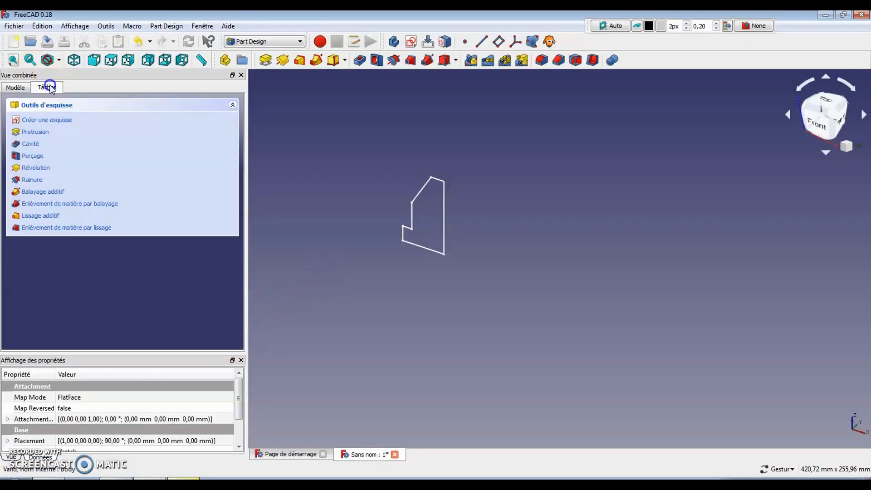
click(43, 132)
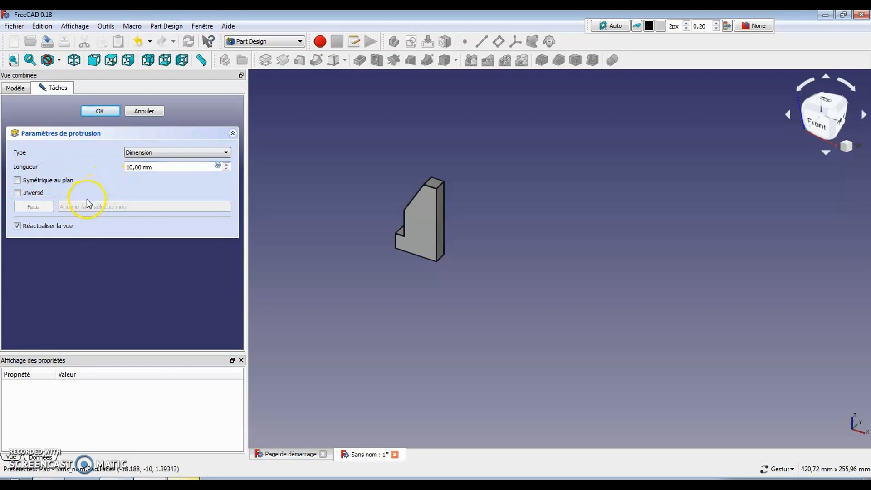
click(17, 181)
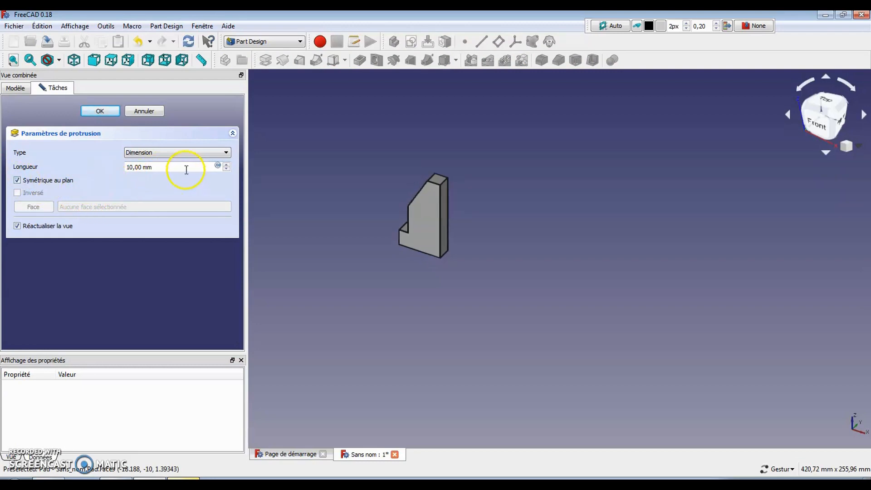
text(45)
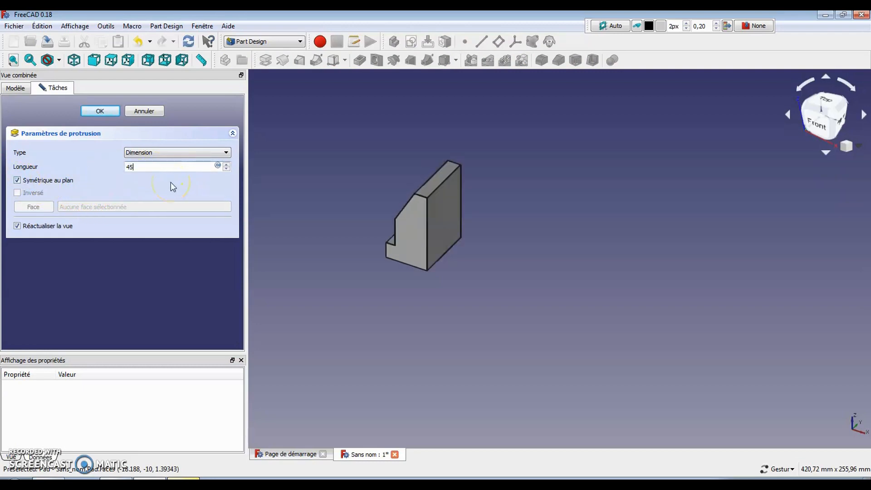
click(101, 112)
- Examine the padded base body from several angles and compare its shape with the plan4 drawing
drag(362, 272, 526, 254)
scroll(551, 234, down, 4)
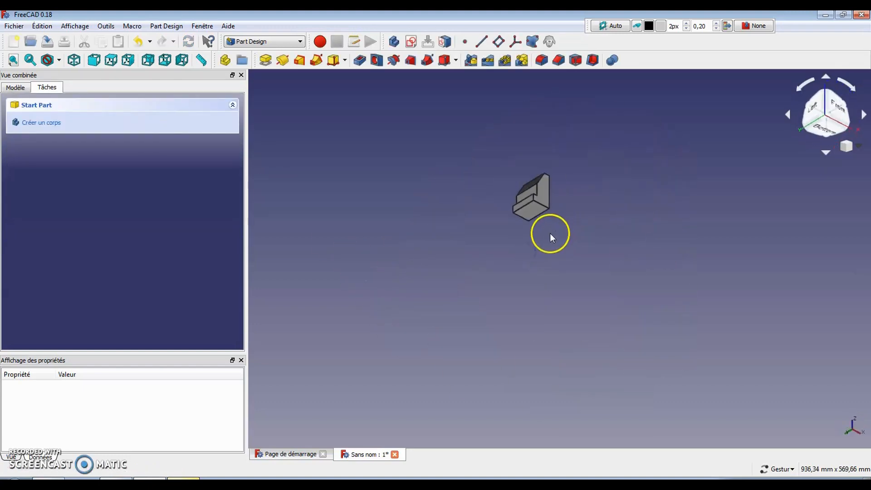
drag(560, 221, 692, 250)
scroll(475, 258, up, 10)
scroll(535, 262, down, 2)
scroll(536, 262, down, 8)
scroll(565, 251, up, 8)
mouse_move(700, 212)
right_down()
mouse_move(597, 289)
mouse_move(407, 365)
right_up()
mouse_move(631, 353)
right_down()
mouse_move(552, 393)
mouse_move(615, 352)
right_up()
drag(615, 352, 492, 401)
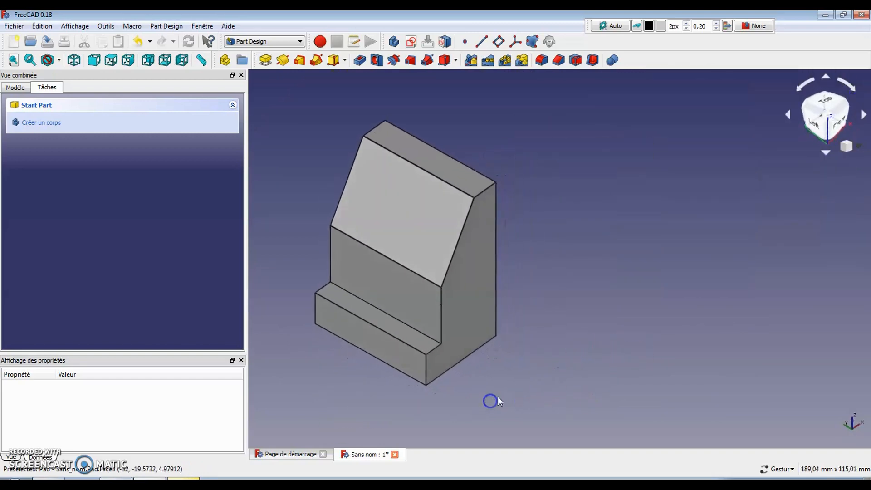
drag(598, 345, 483, 377)
click(205, 462)
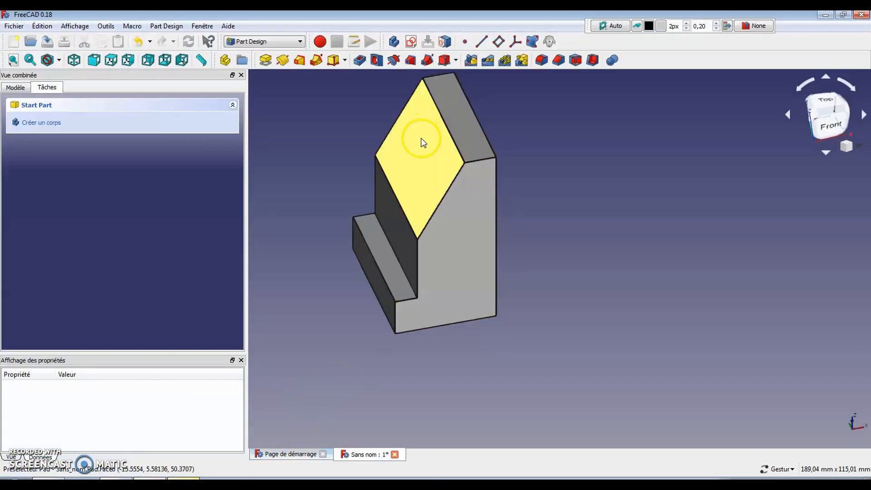
- Start a new sketch on the XZ plane for the lug on the body's slanted side
click(463, 223)
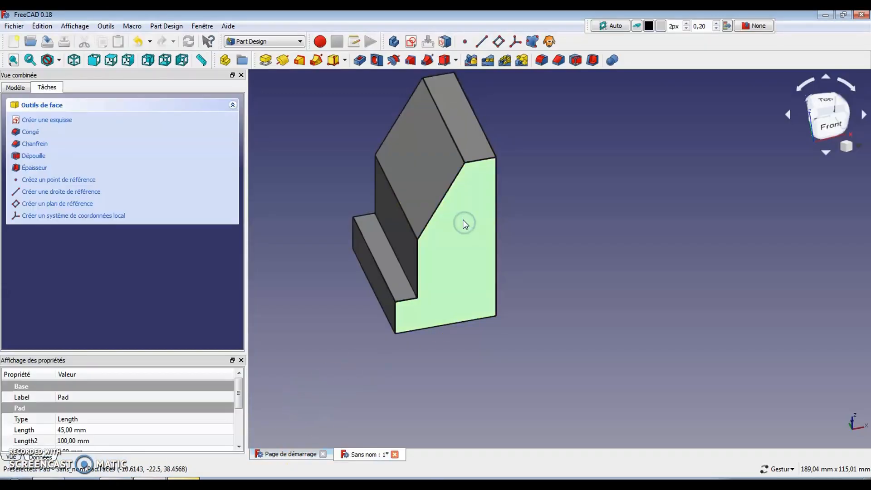
click(334, 196)
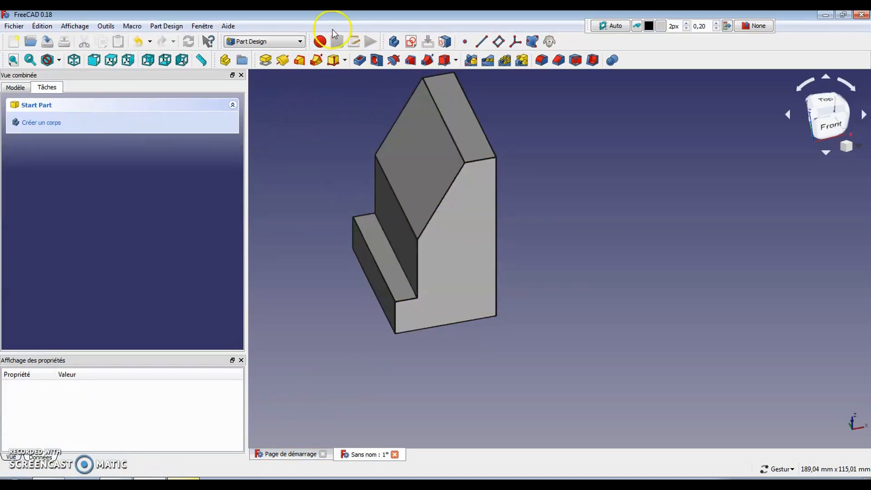
click(413, 41)
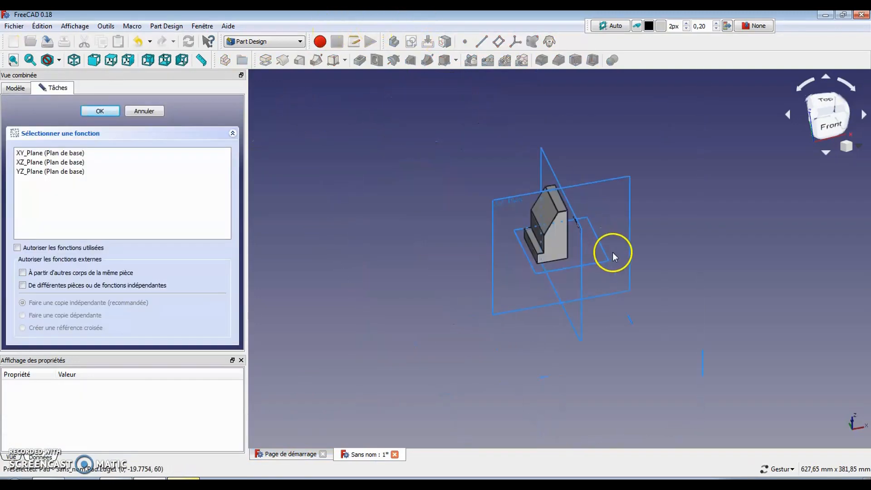
click(527, 193)
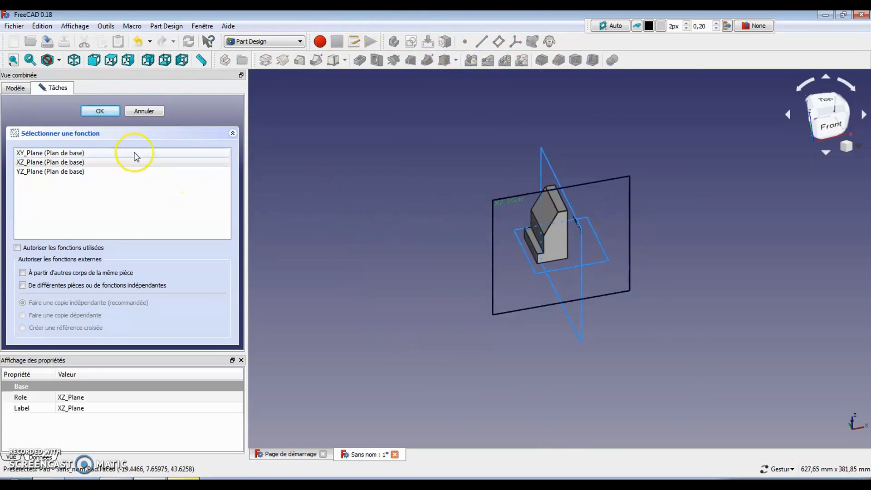
click(101, 113)
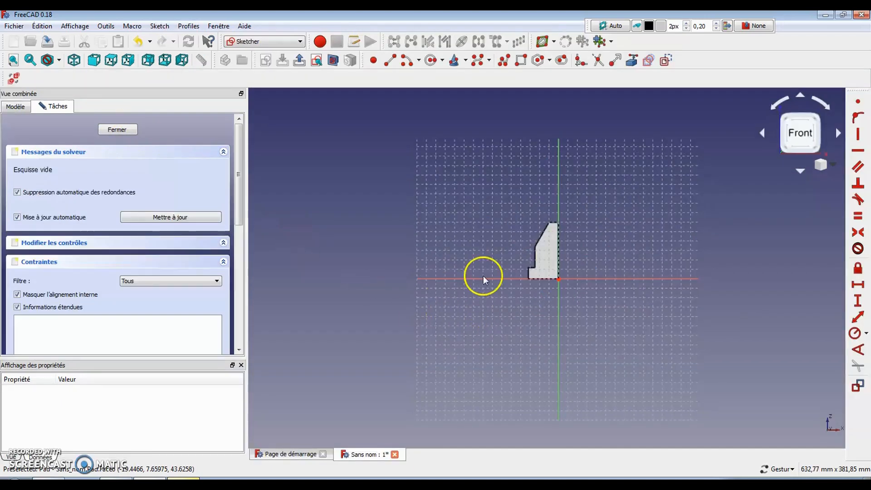
- Show the model in wireframe and link the profile's slanted edge into the sketch as external geometry
click(62, 64)
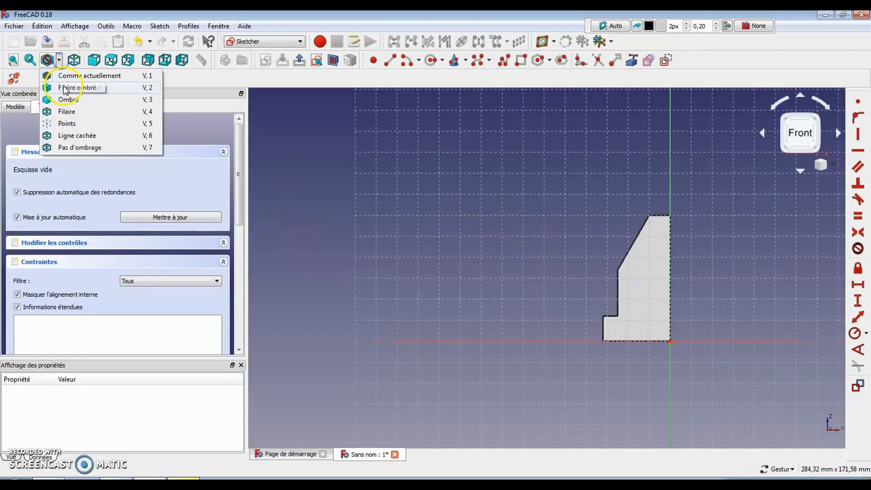
click(65, 115)
mouse_move(514, 194)
right_down()
mouse_move(469, 214)
mouse_move(385, 191)
right_up()
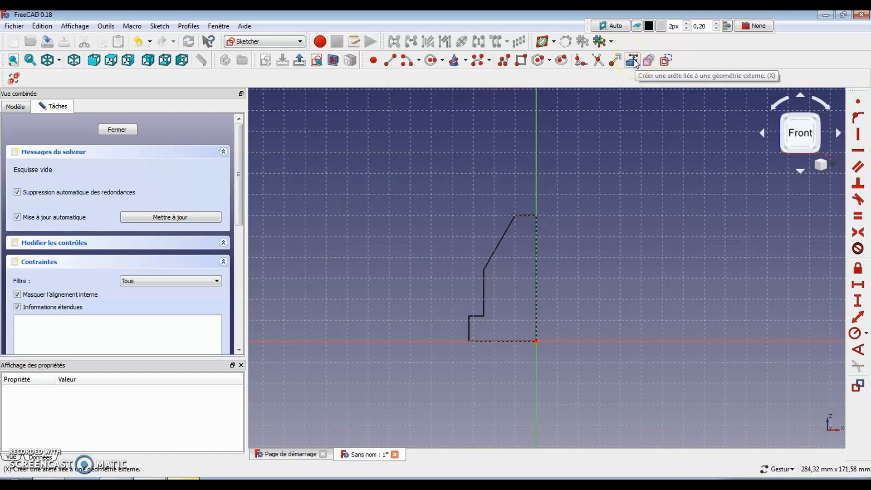
click(634, 61)
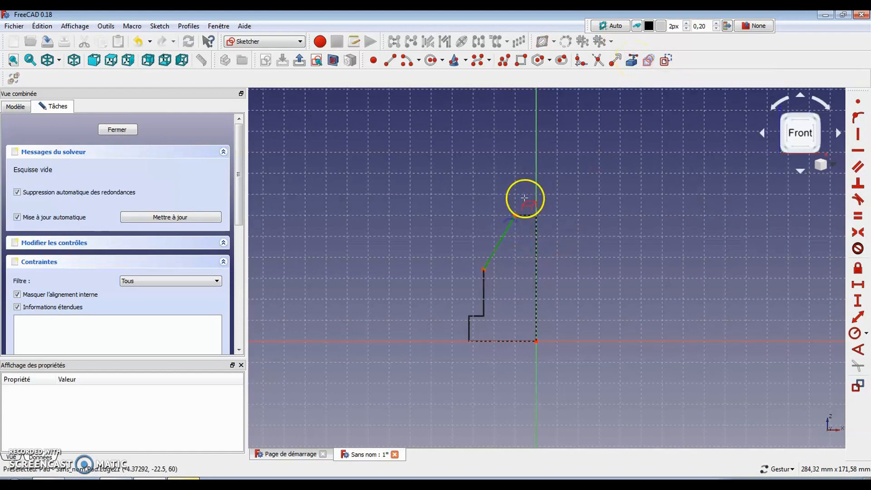
click(486, 285)
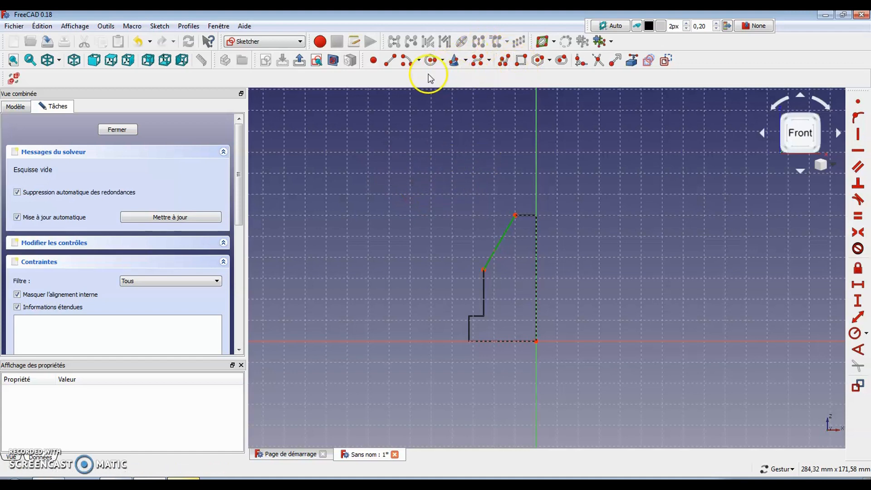
- Sketch a roughly quarter-circle arc to the left of the body's slanted edge, bulging up and to the left
click(407, 61)
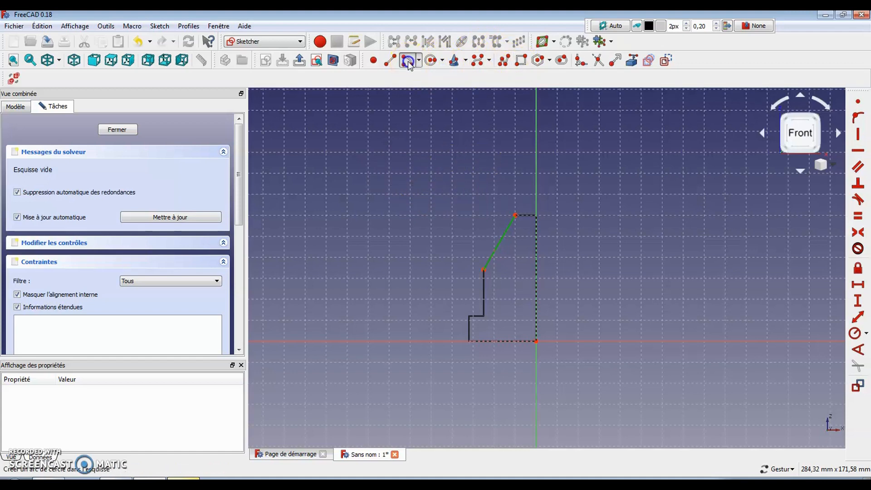
click(399, 216)
click(375, 218)
click(388, 181)
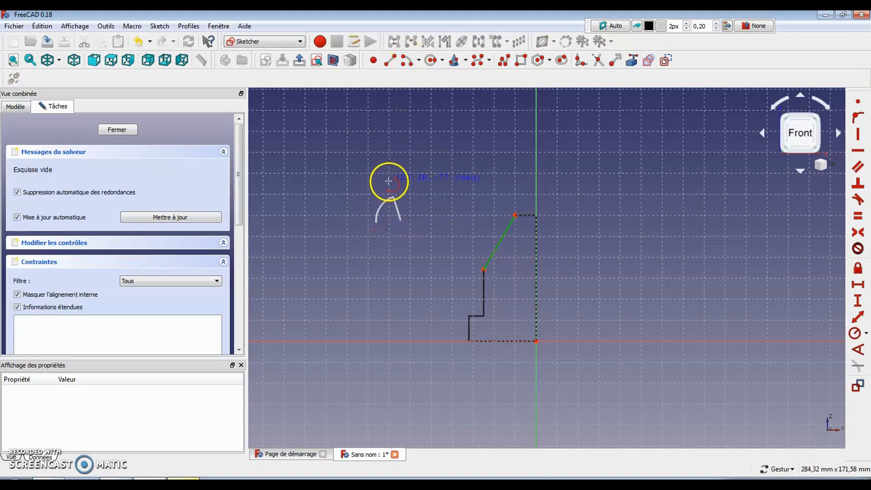
click(352, 162)
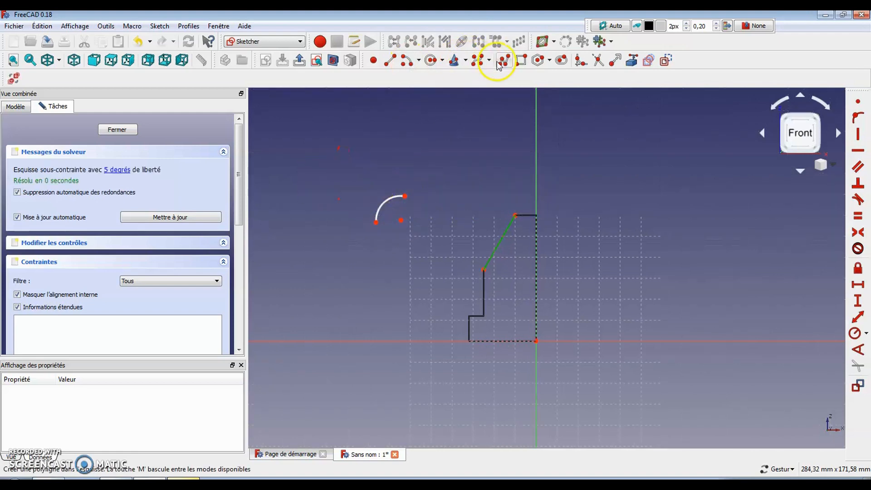
- Draw an open three-segment polyline from beside the arc's upper end, down along the slanted edge, and back toward the arc
click(478, 64)
click(418, 195)
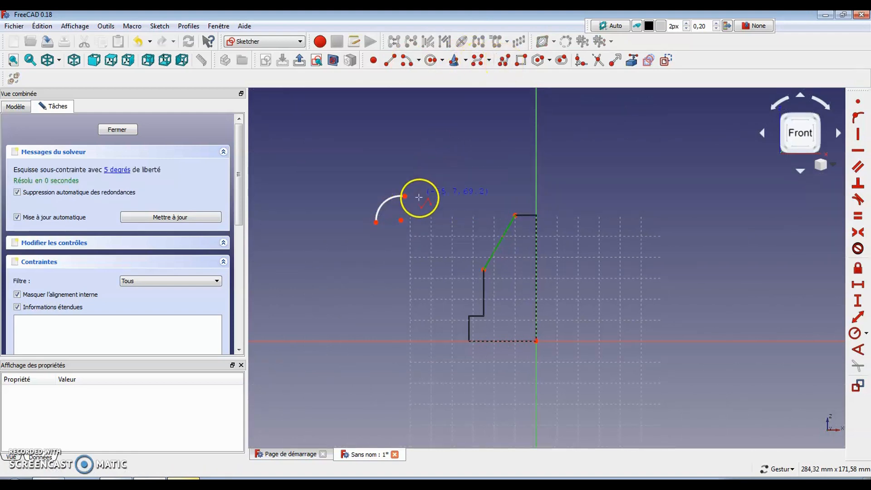
click(495, 206)
click(467, 266)
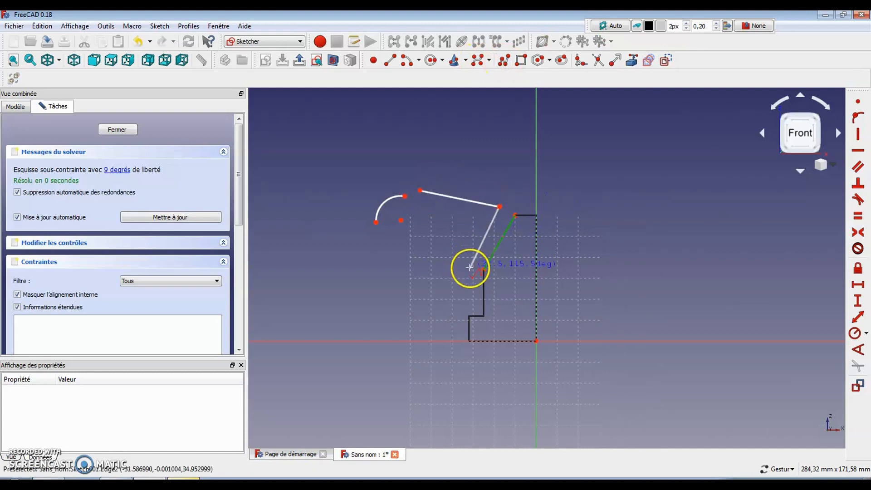
click(413, 226)
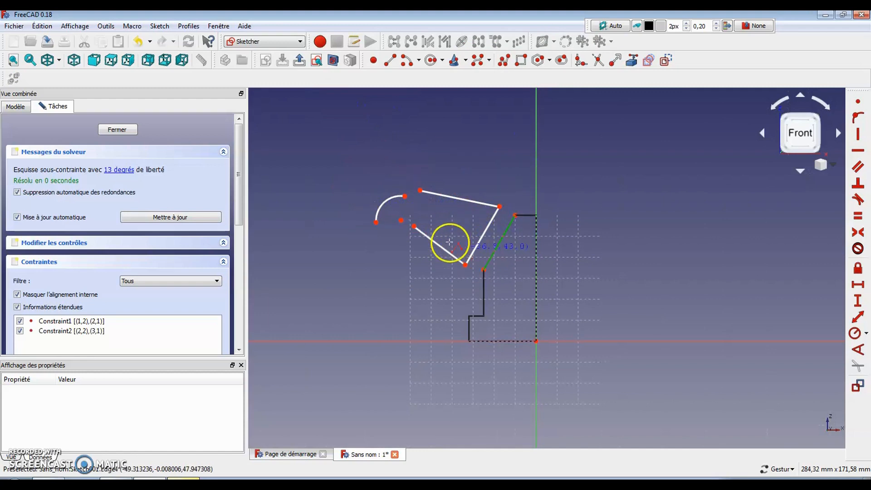
right_click(402, 96)
- Make the polyline's two right-hand corners coincident with the upper and lower ends of the referenced slanted edge
click(499, 206)
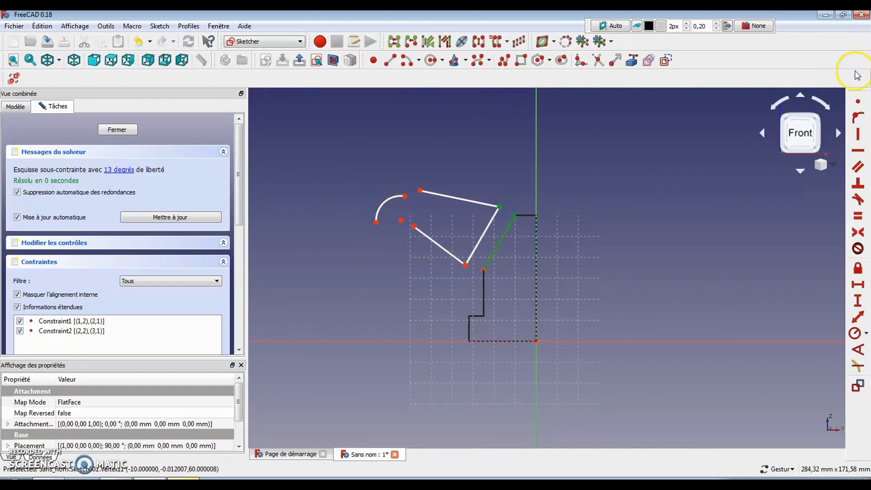
click(859, 101)
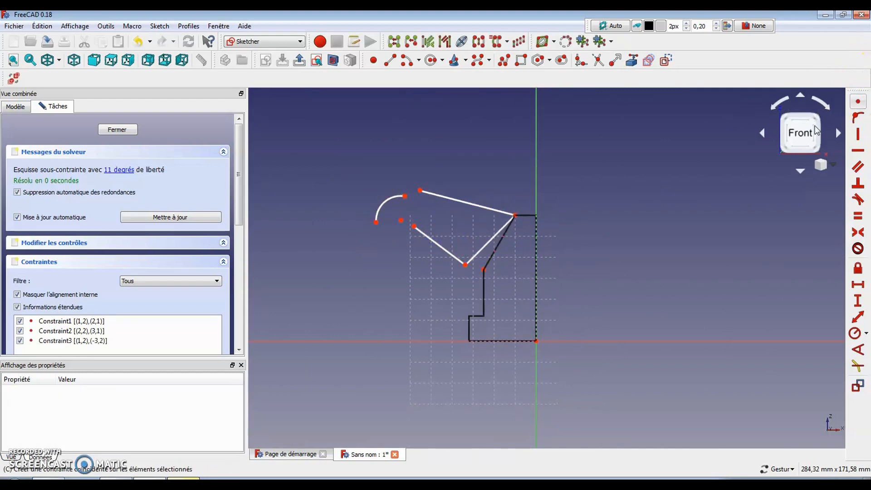
click(466, 267)
click(485, 270)
click(862, 99)
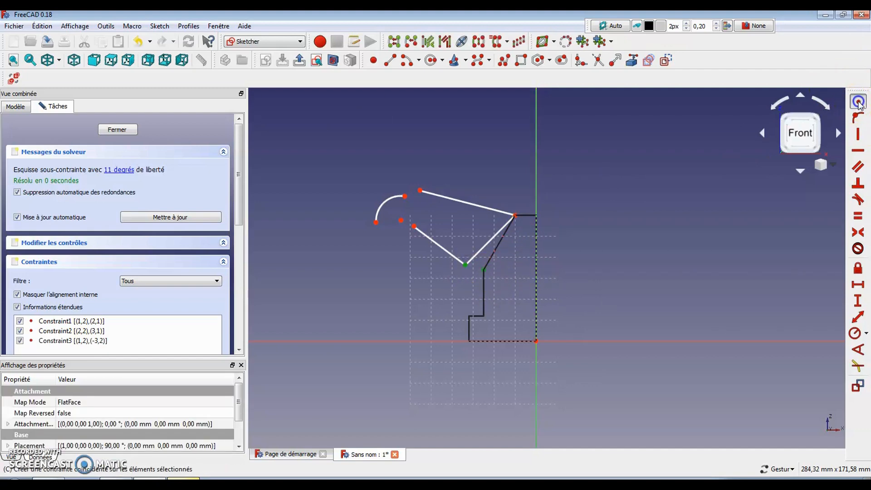
- Close the lug profile by making the arc's upper and lower ends coincident with the polyline's two free ends
click(405, 197)
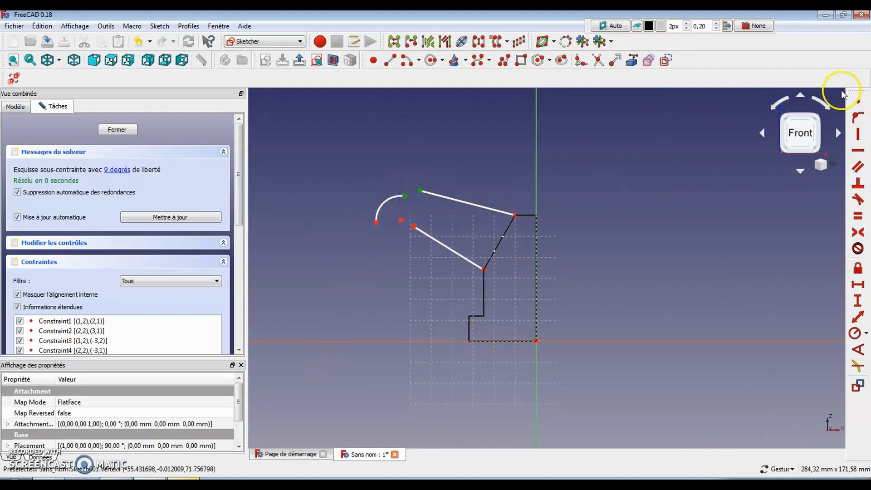
click(859, 101)
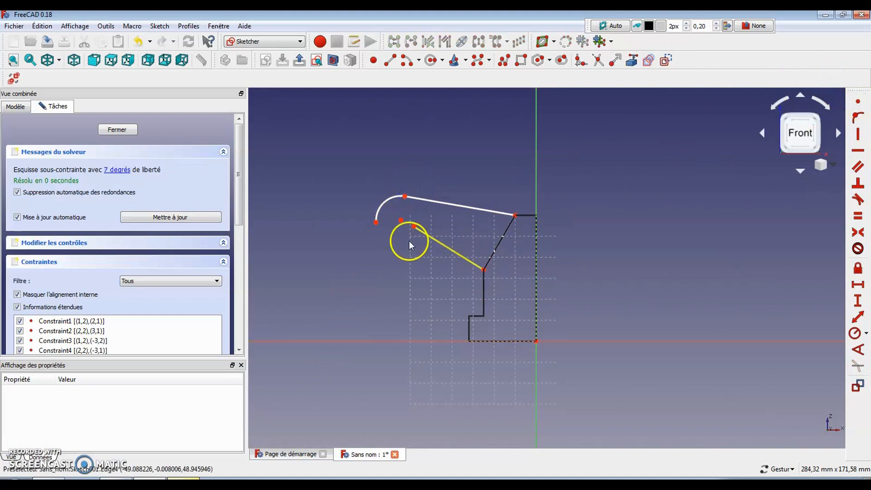
click(376, 223)
click(414, 226)
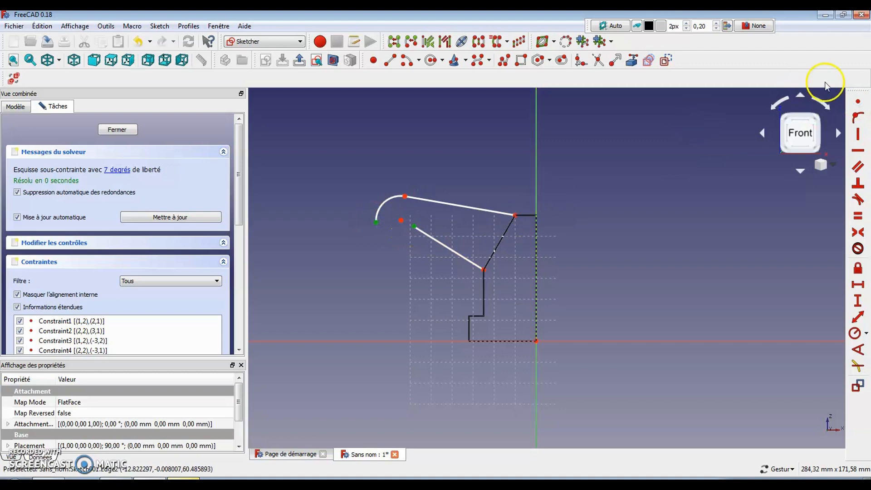
click(857, 103)
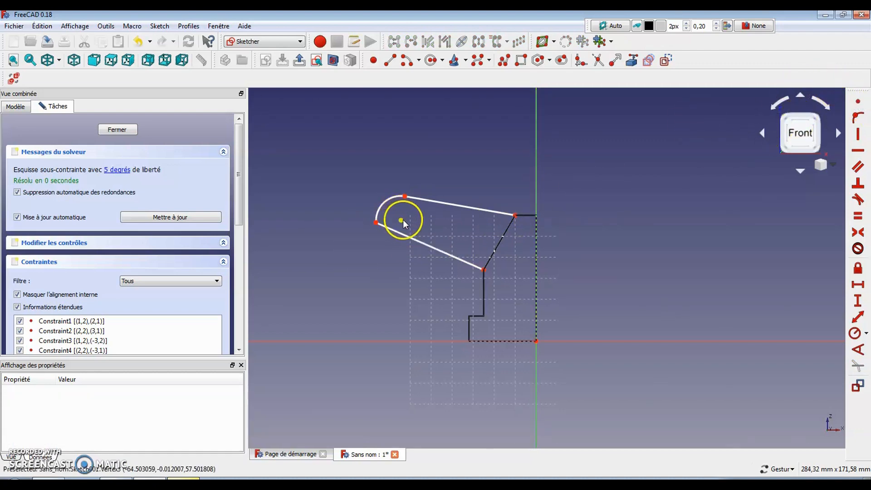
- Reshape the lug arc by moving its centre up and right, and constrain the arc's radius to 10 mm
click(398, 197)
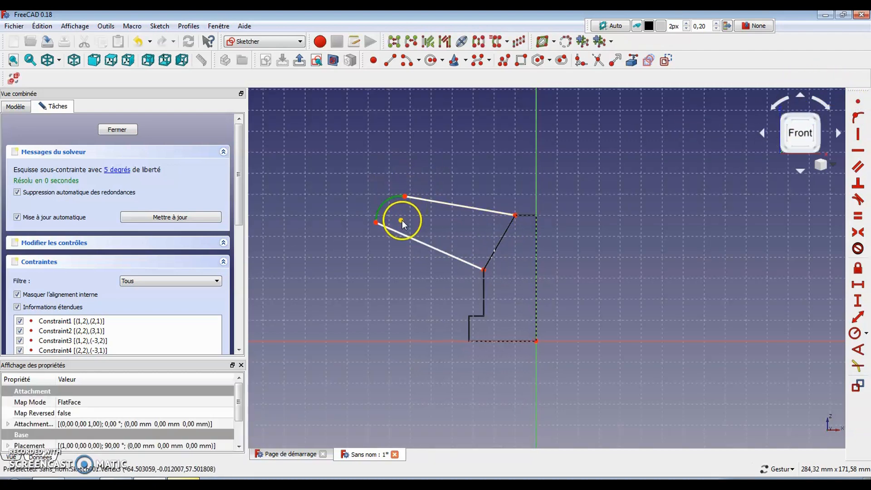
mouse_move(402, 220)
mouse_down()
mouse_move(446, 156)
mouse_move(393, 212)
mouse_move(407, 205)
mouse_up()
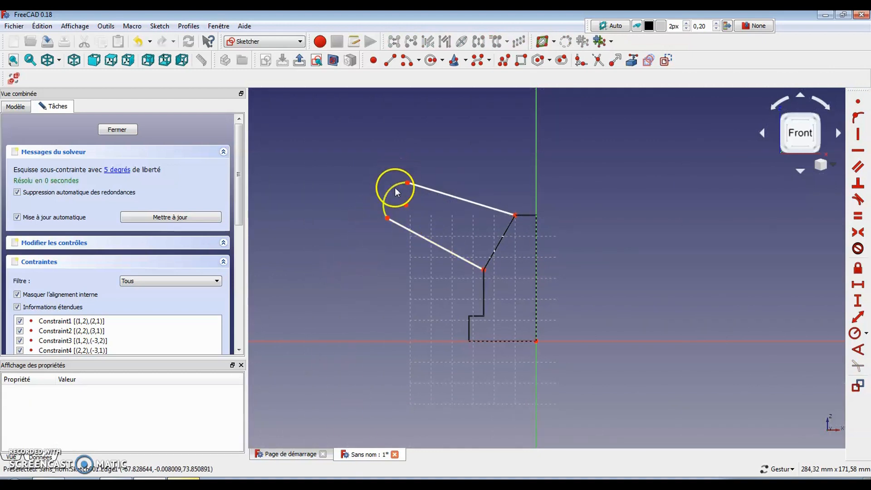
click(393, 190)
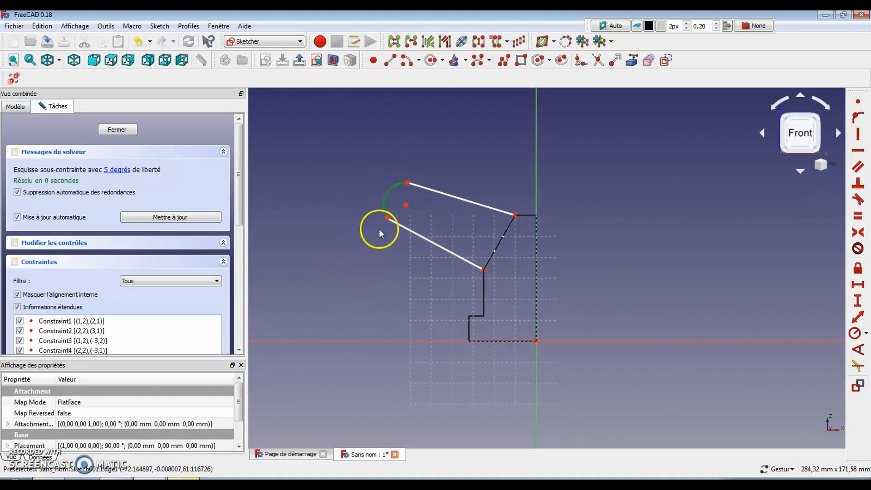
click(855, 333)
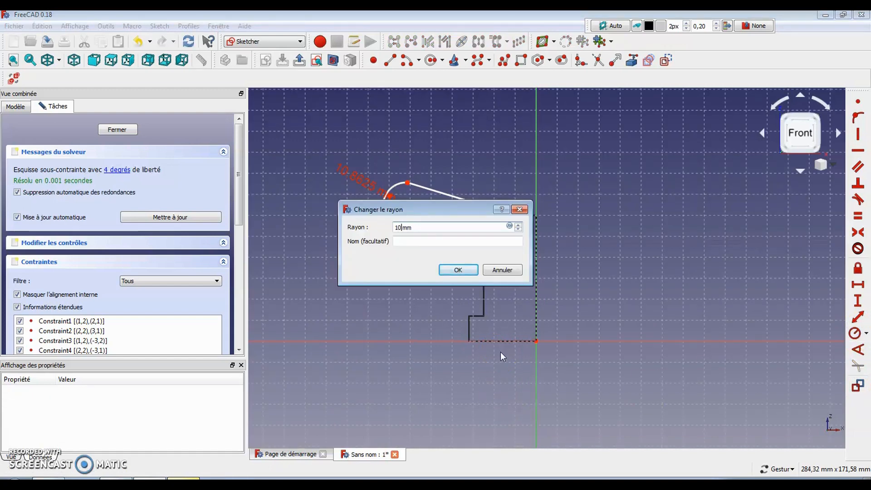
key(Return)
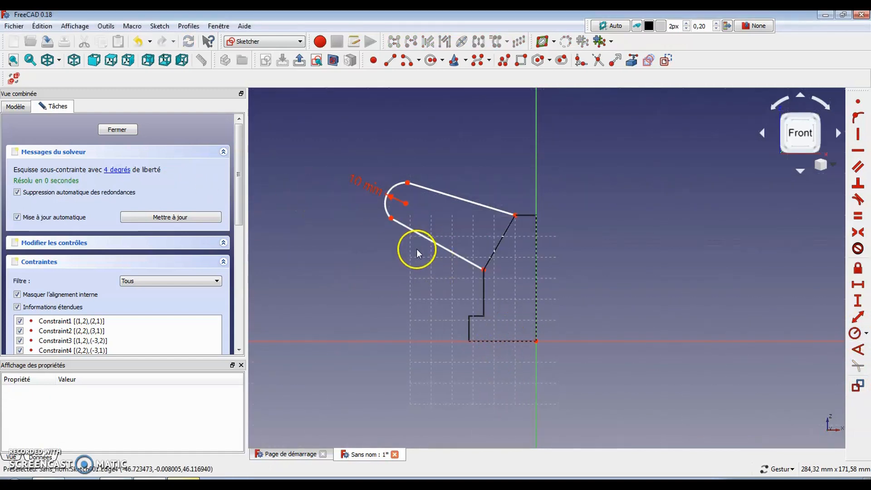
- Adjust the arc's lower end and set the distance from the arc centre to the slanted edge to 30 mm
mouse_move(417, 253)
mouse_down()
mouse_move(389, 214)
mouse_move(413, 200)
mouse_move(380, 227)
mouse_move(392, 210)
mouse_up()
click(412, 201)
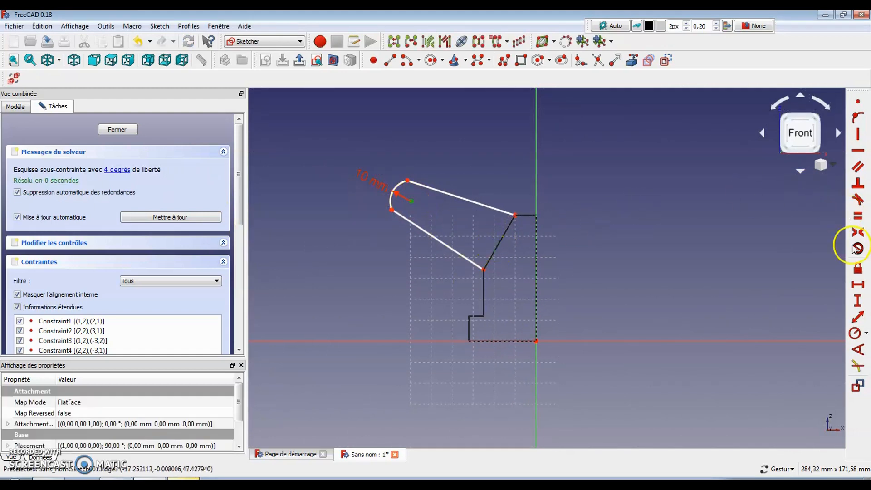
click(855, 321)
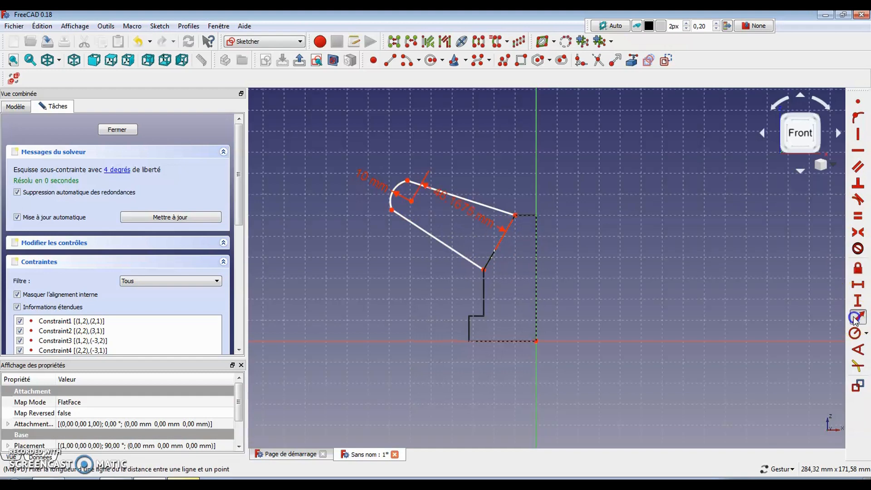
mouse_move(440, 210)
mouse_down()
mouse_move(399, 304)
mouse_move(354, 349)
mouse_up()
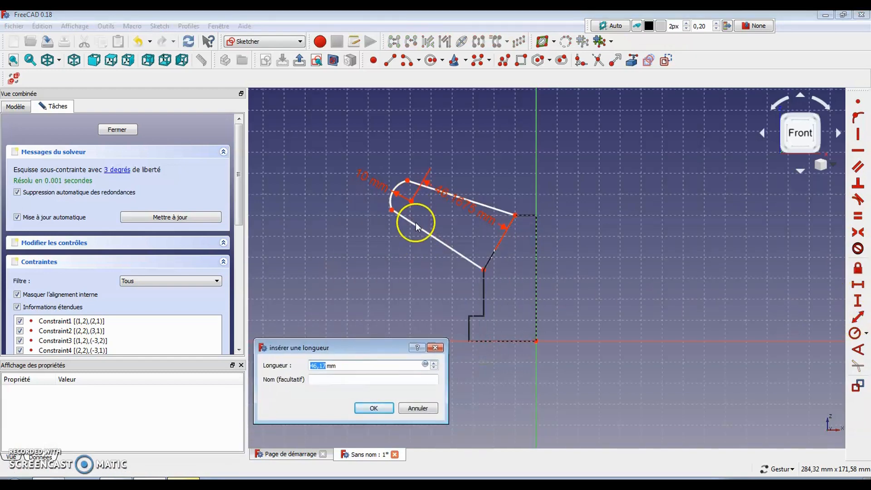
key(Return)
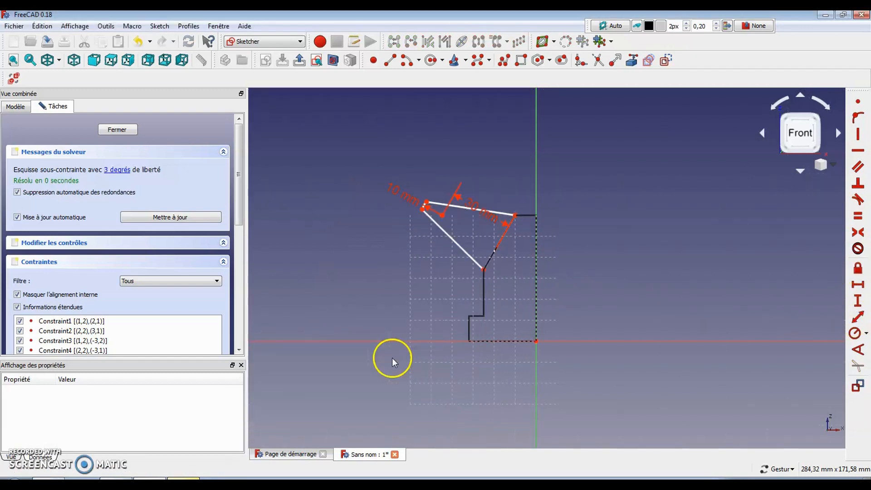
- Pull the arc's lower and upper ends apart to restore a wide rounded tip on the lug profile
scroll(434, 208, up, 8)
scroll(416, 204, down, 6)
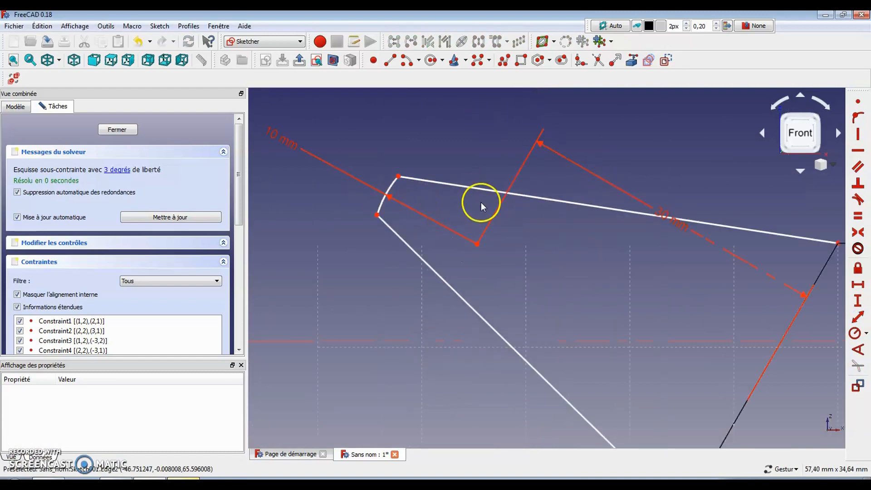
drag(449, 188, 464, 231)
click(455, 208)
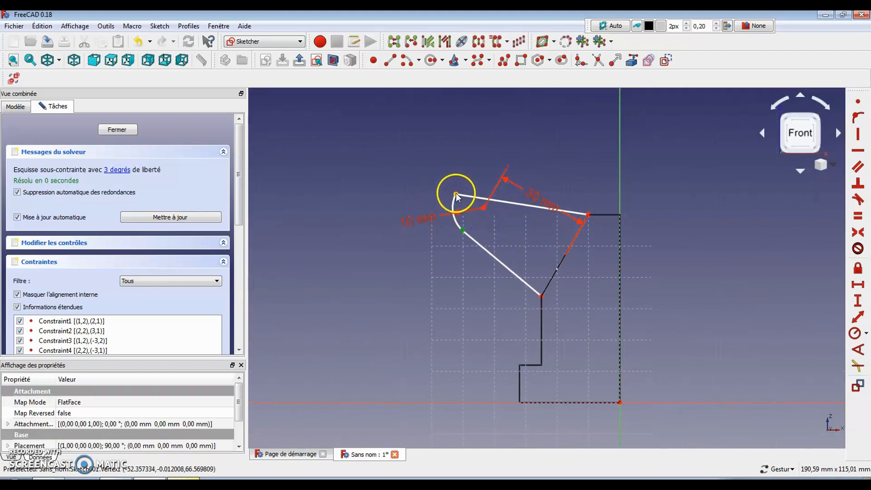
drag(458, 196, 436, 208)
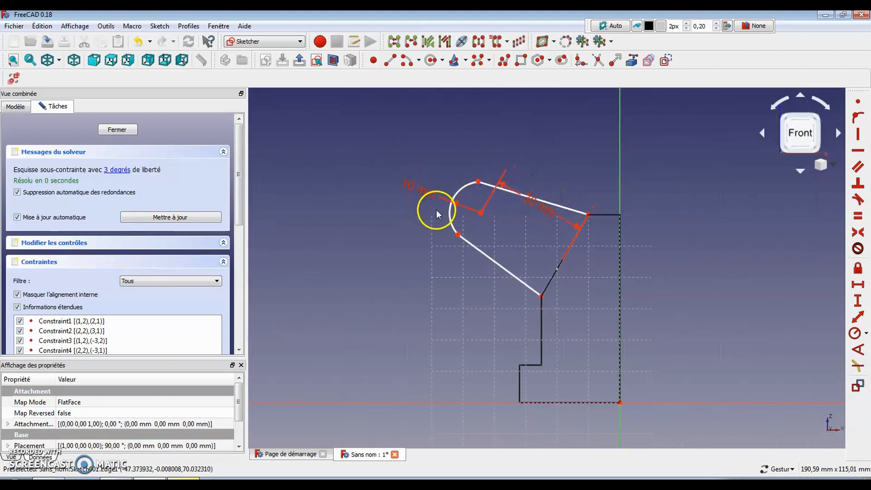
- Try a tangent constraint between the lug arc and the upper profile line, and undo it
click(486, 185)
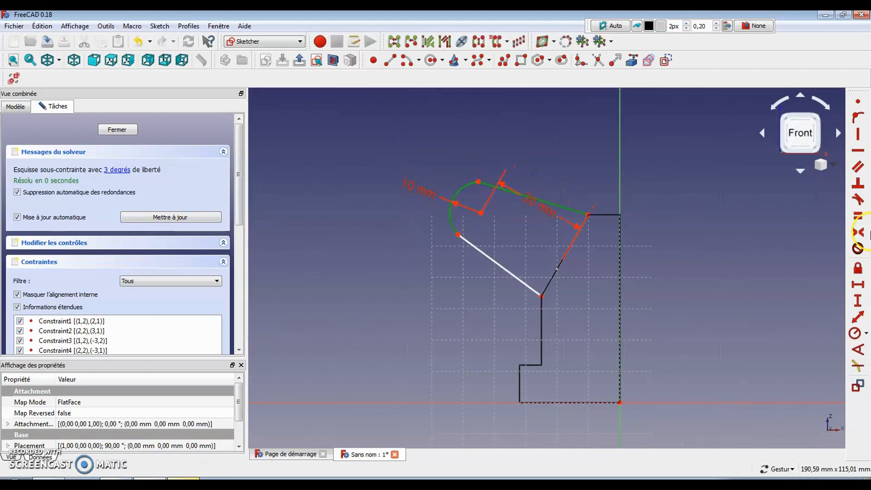
click(860, 232)
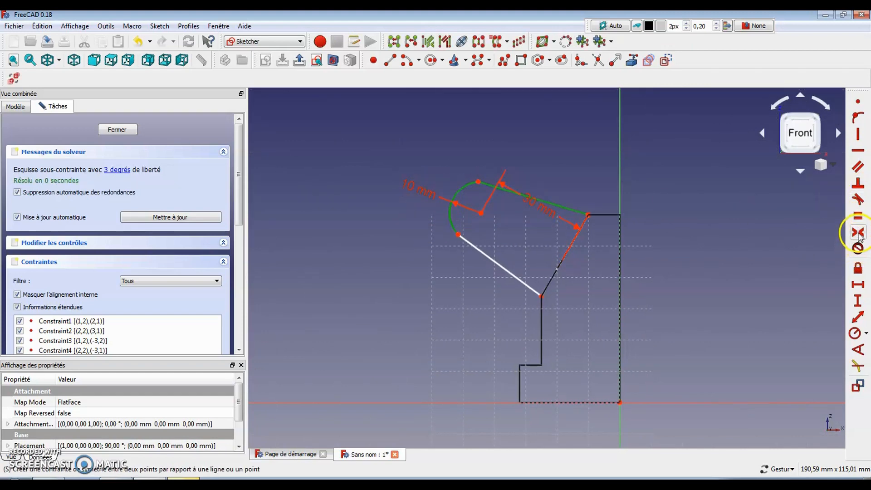
click(858, 200)
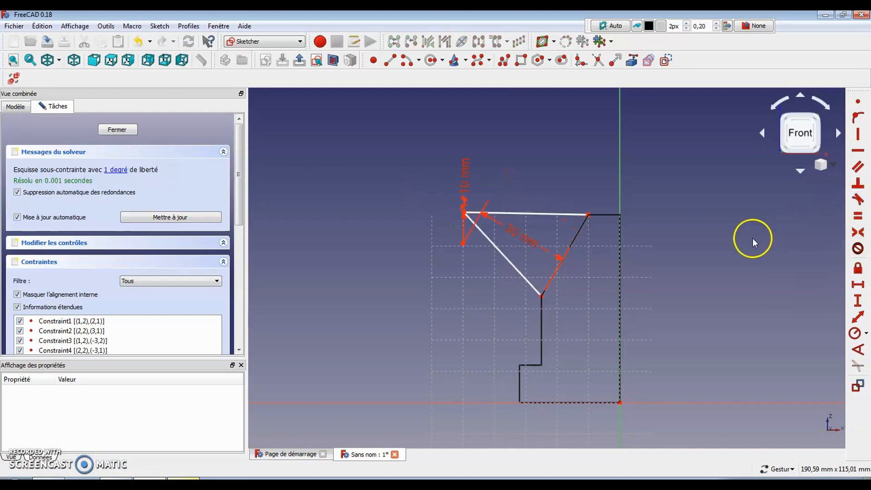
scroll(488, 237, up, 3)
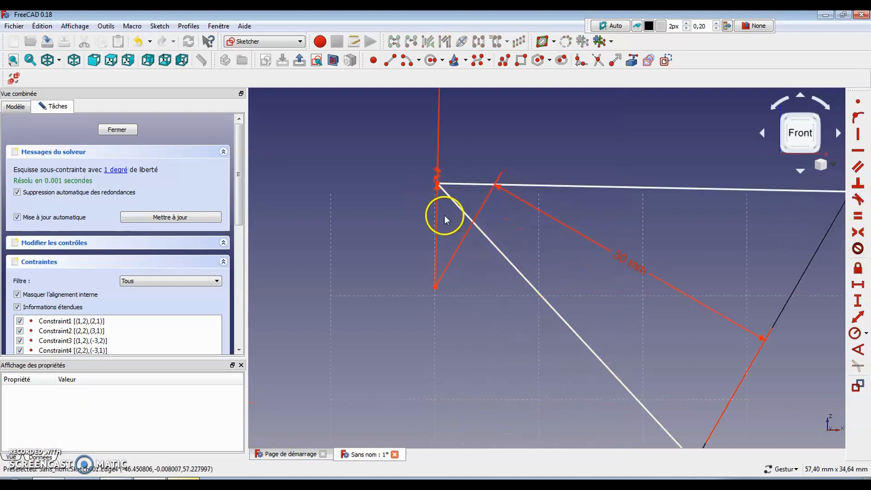
scroll(466, 229, down, 2)
click(138, 42)
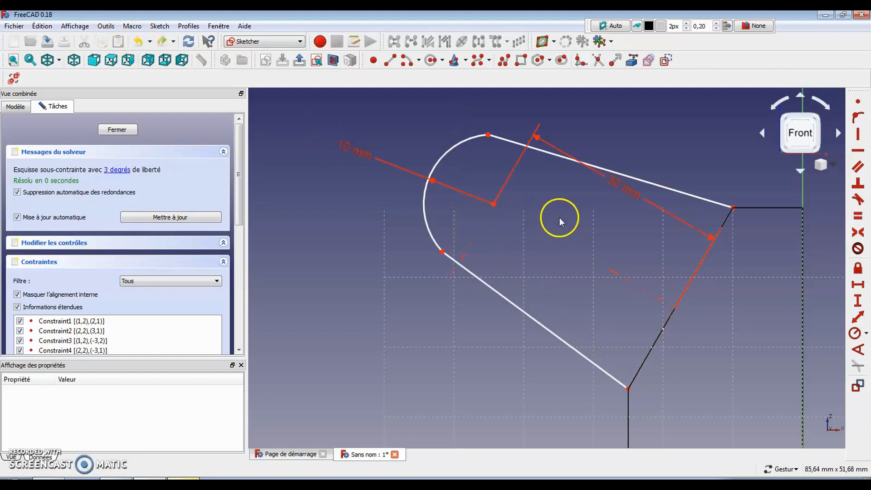
- Shift the arc's upper end toward the body and make the arc tangent to the upper profile line
drag(479, 145, 506, 138)
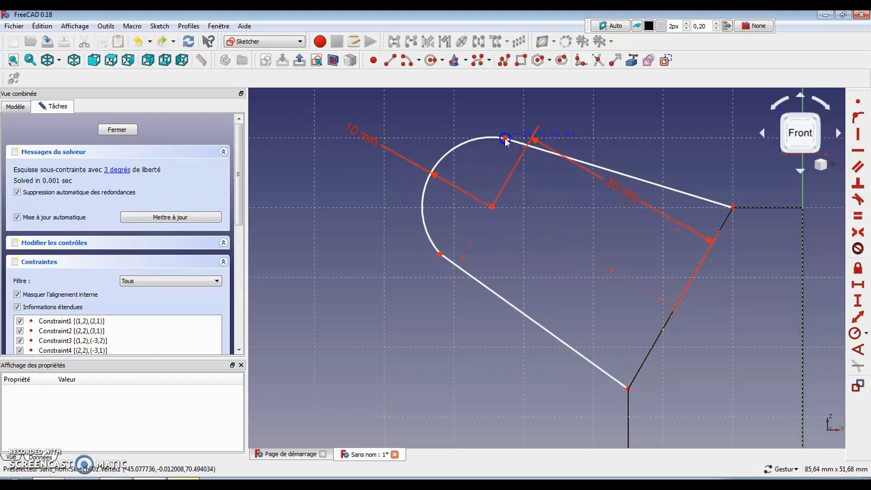
click(487, 138)
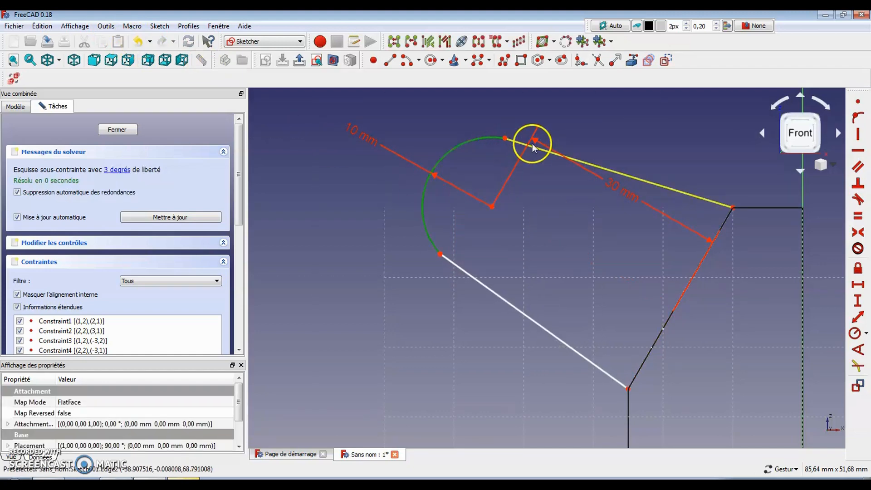
click(532, 144)
click(554, 154)
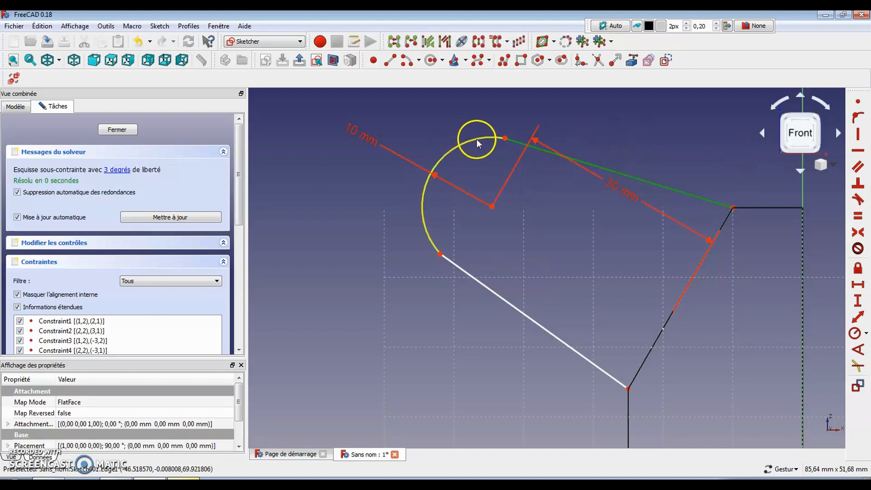
click(480, 138)
click(746, 142)
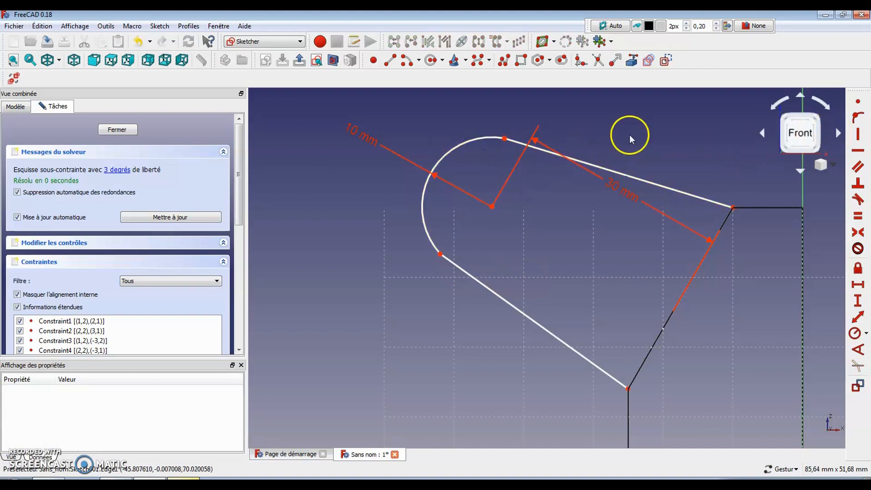
click(522, 146)
click(496, 137)
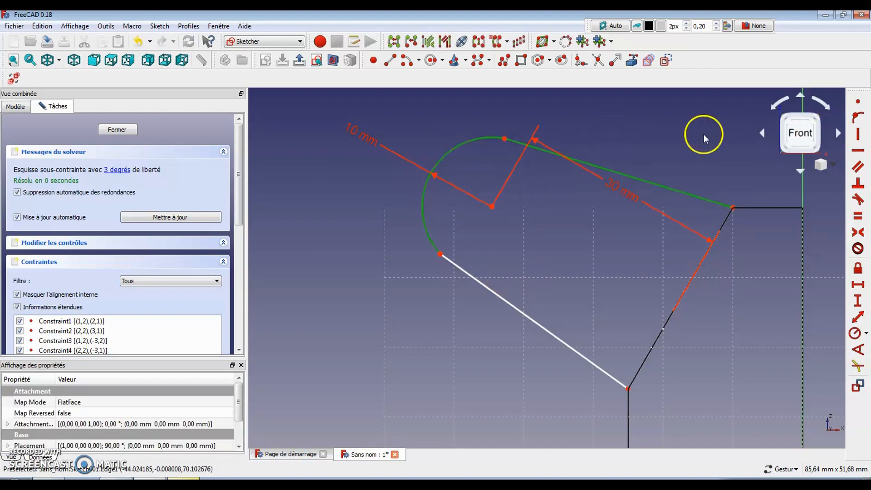
click(858, 201)
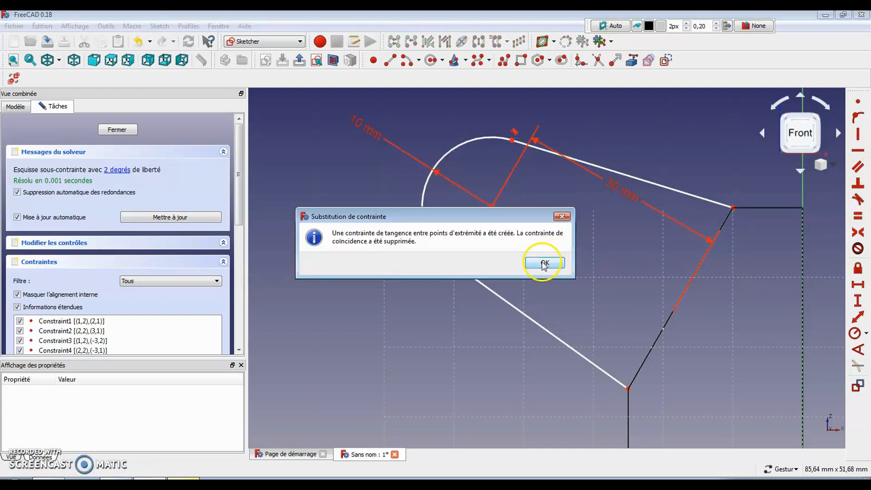
click(545, 264)
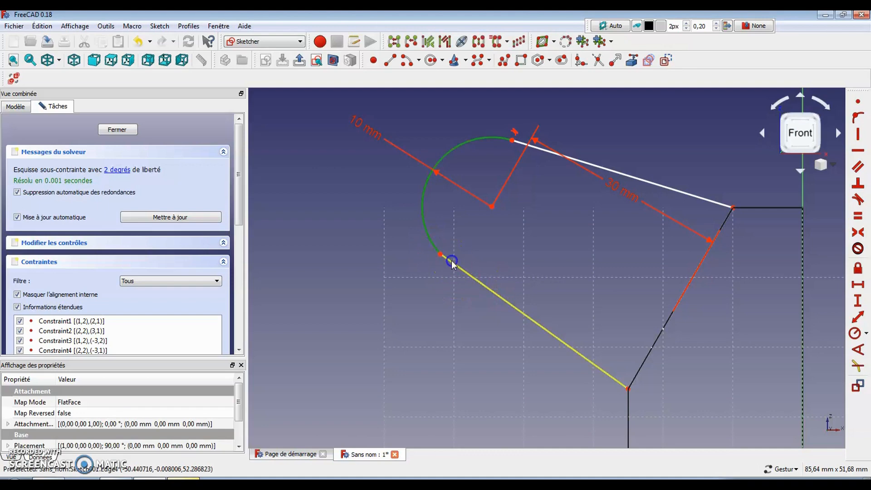
- Make the lug arc tangent to the lower profile line at their shared end
click(452, 262)
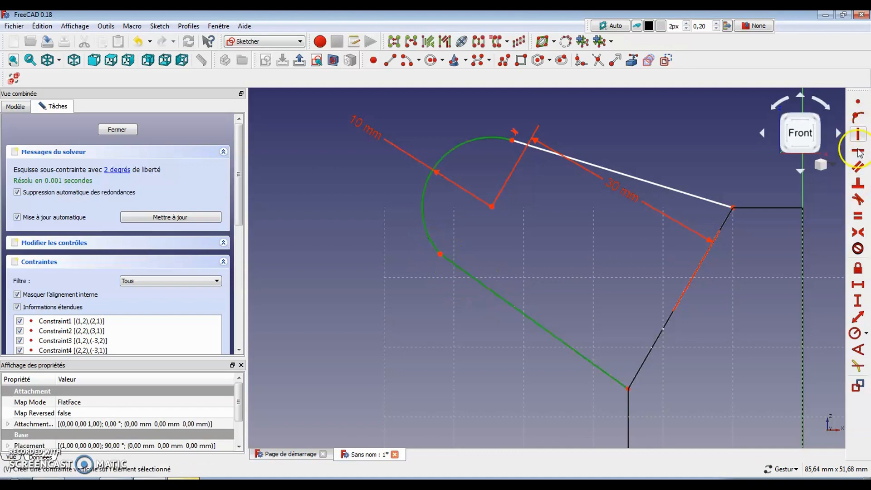
click(858, 199)
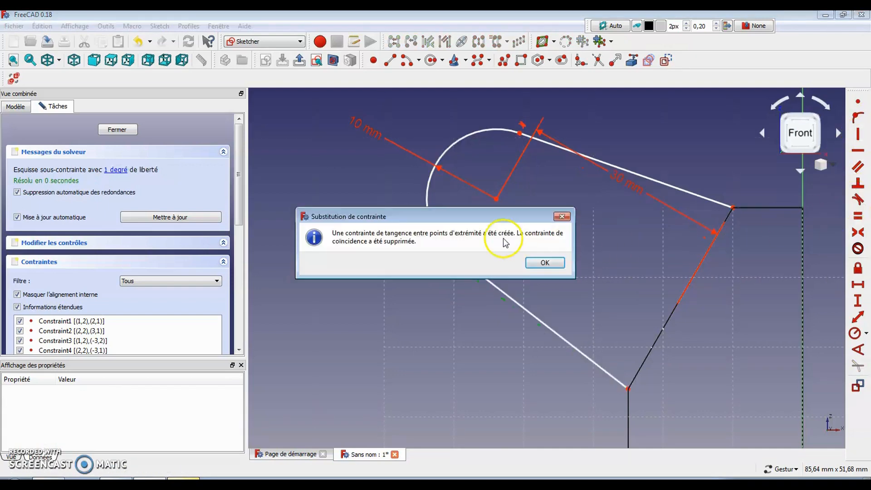
click(547, 262)
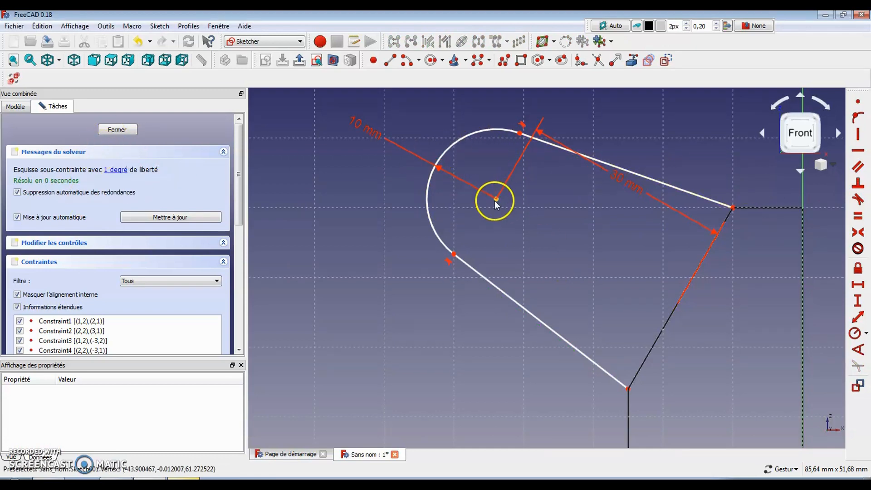
- Move the arc centre to reposition the lug, and place the 30 mm dimension clear of the profile, below and to its left
mouse_move(496, 199)
mouse_down()
mouse_move(530, 181)
mouse_move(554, 190)
mouse_move(521, 292)
mouse_move(612, 145)
mouse_move(535, 288)
mouse_move(586, 217)
mouse_move(559, 266)
mouse_move(627, 183)
mouse_move(569, 222)
mouse_up()
scroll(594, 262, down, 6)
scroll(726, 247, up, 6)
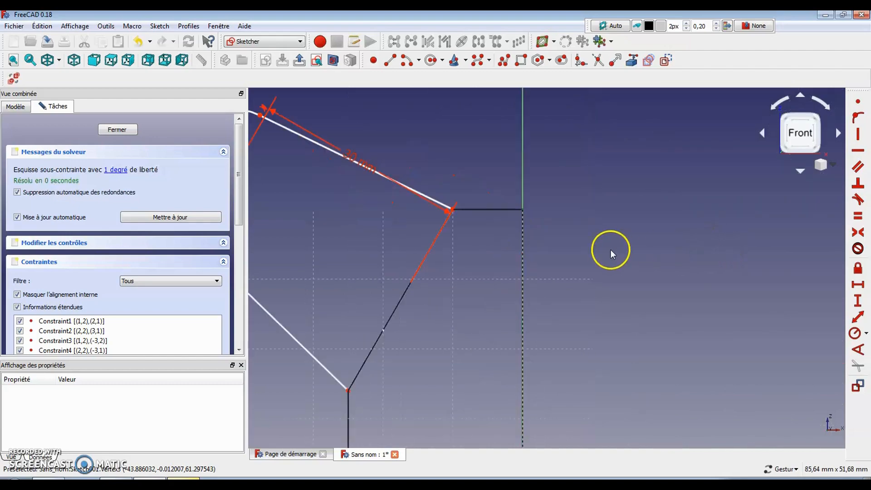
scroll(631, 248, down, 6)
drag(508, 228, 438, 284)
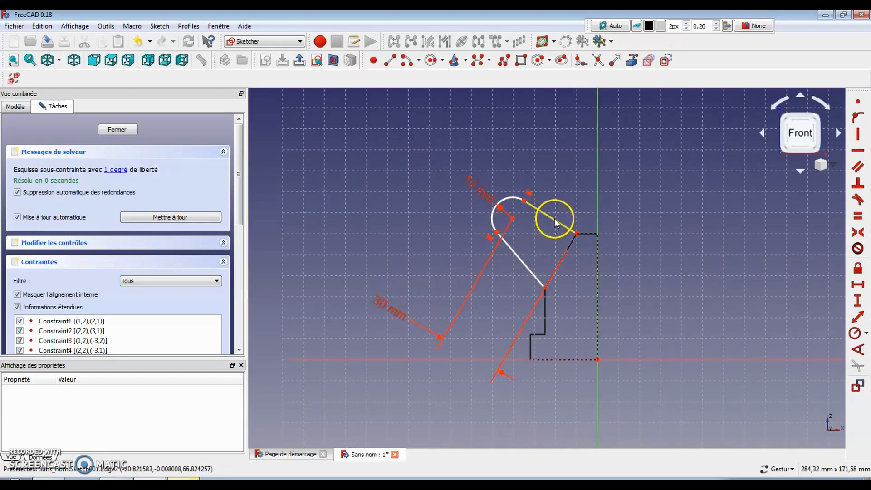
- Constrain the angle between the lug's upper line and the vertical axis to 120° and close the sketch
click(554, 219)
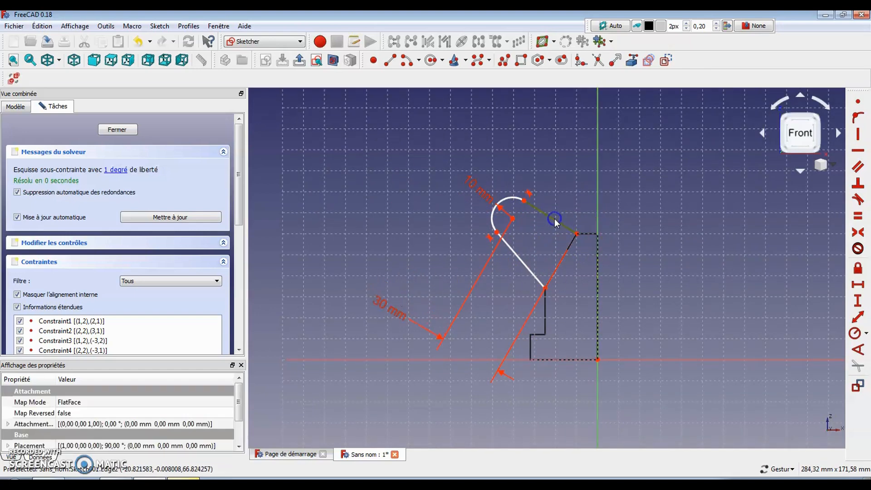
click(598, 209)
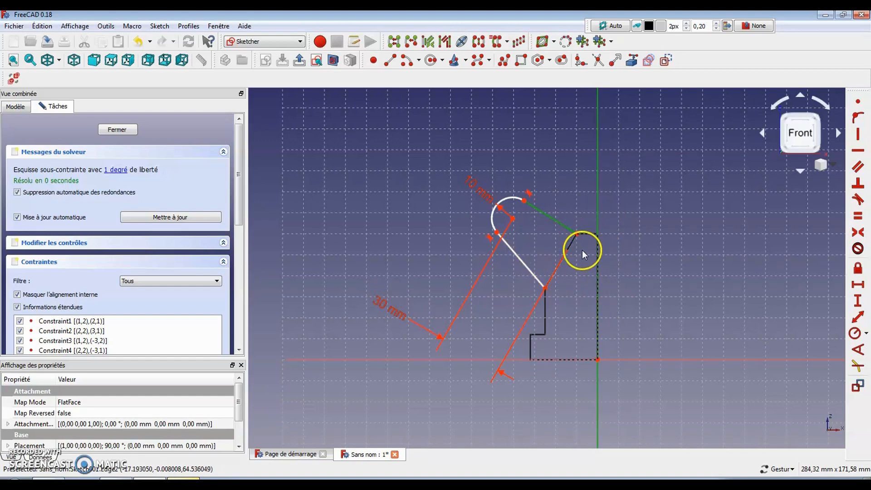
click(858, 351)
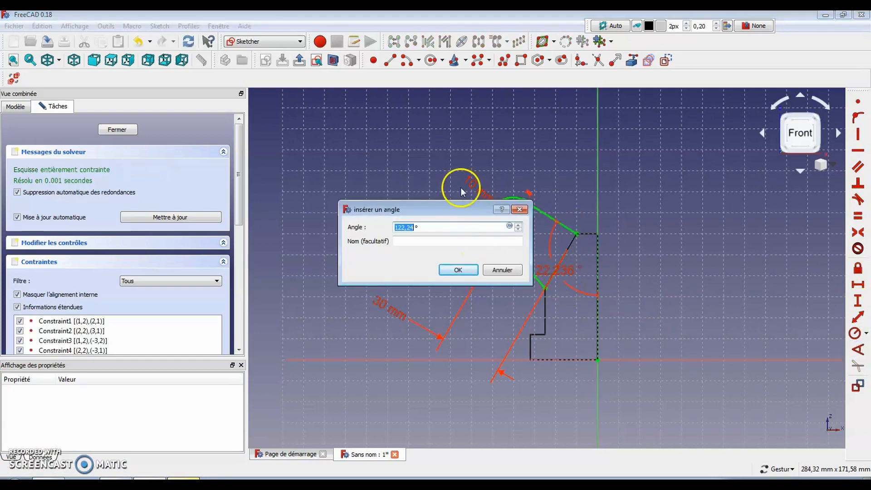
mouse_move(453, 207)
mouse_down()
mouse_move(831, 268)
mouse_move(795, 216)
mouse_up()
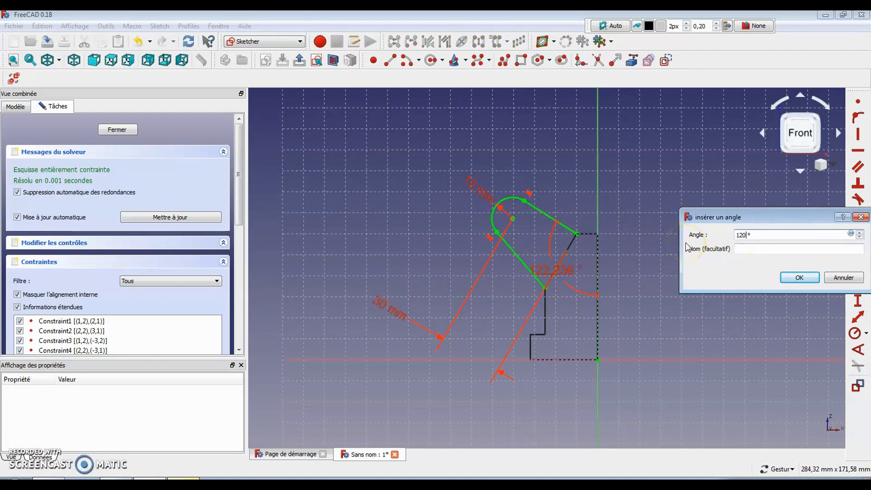
key(Return)
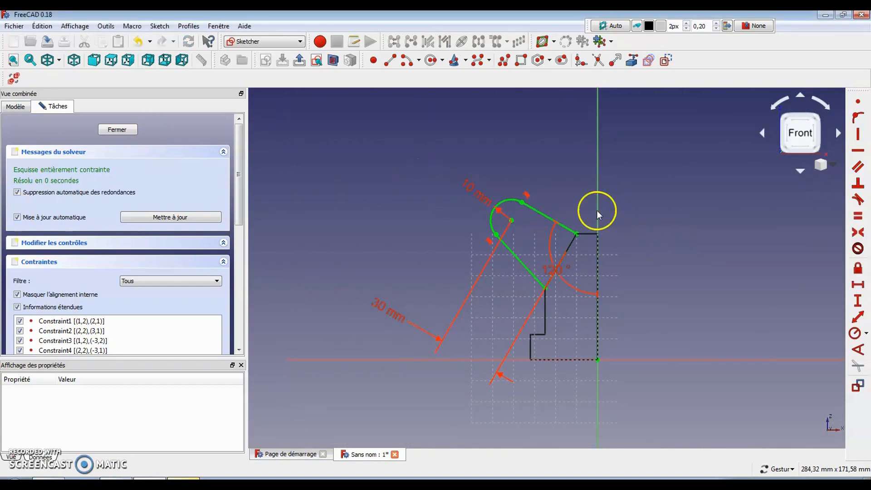
click(122, 131)
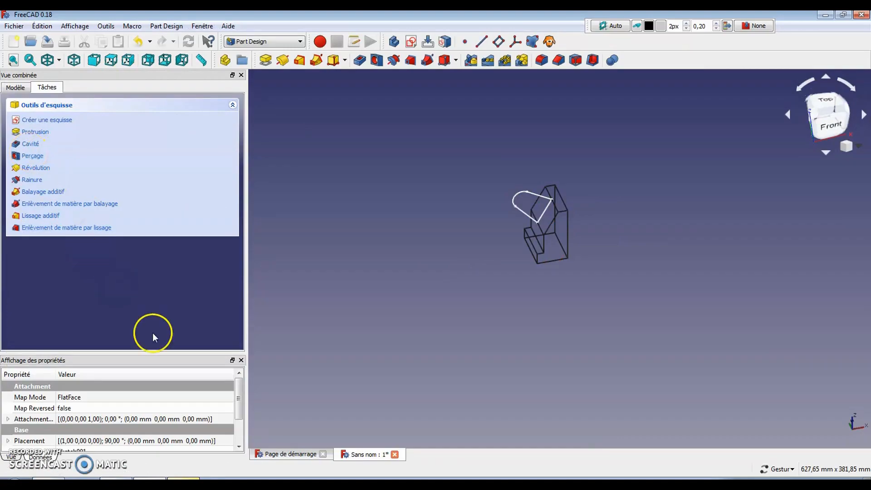
- Check the plan4 drawing for the lug thickness, and pad the lug sketch 12 mm symmetrically about its plane
click(150, 479)
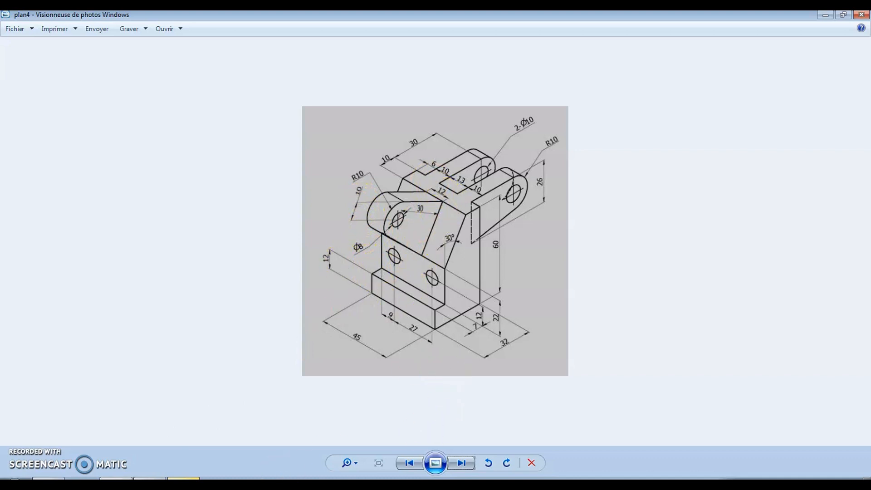
click(150, 479)
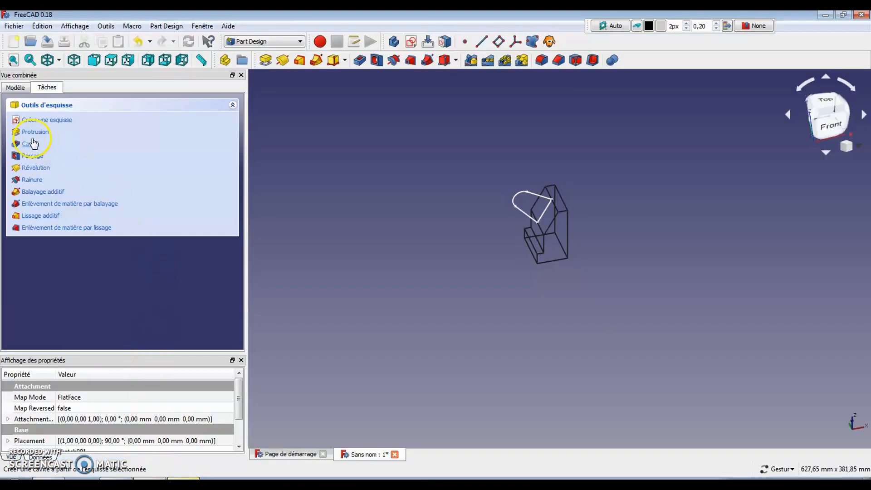
click(36, 133)
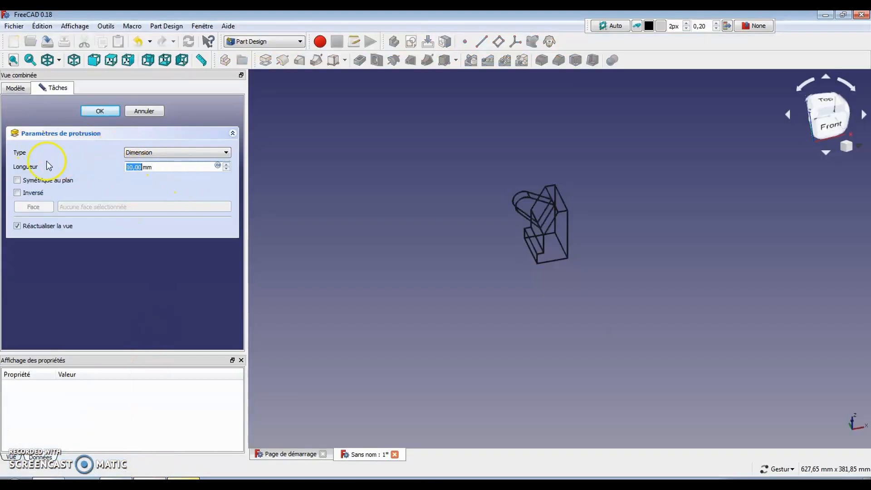
click(18, 181)
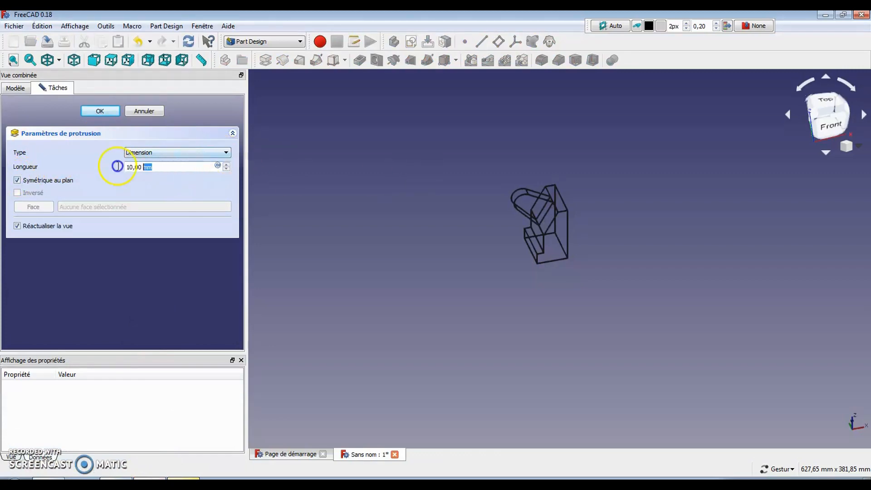
drag(118, 167, 109, 167)
text(12)
key(Return)
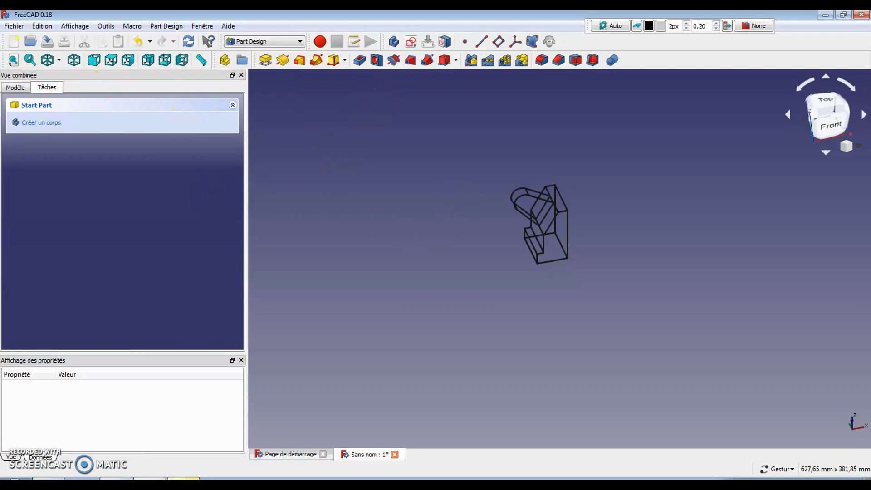
- Display the model shaded with edges (Filaire ombré), inspect the padded lug, and compare it with the plan4 drawing
click(60, 62)
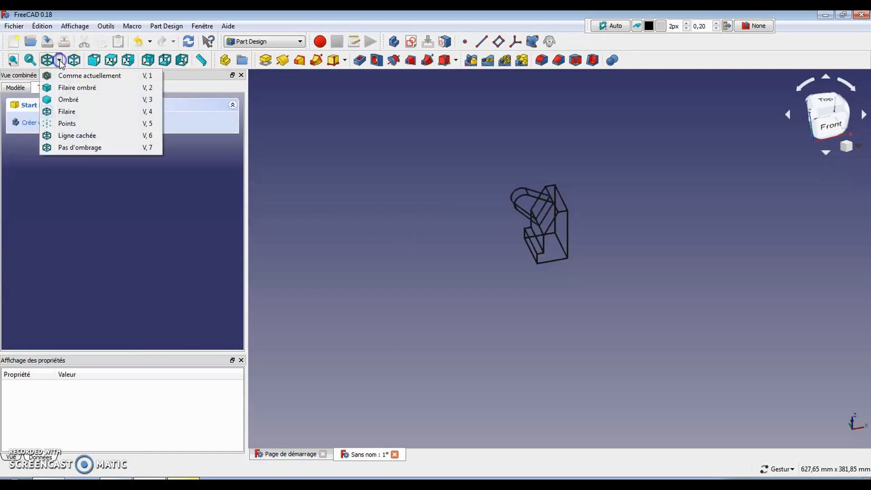
click(68, 87)
mouse_move(426, 278)
mouse_down()
mouse_move(546, 222)
mouse_move(499, 287)
mouse_move(419, 312)
mouse_move(490, 203)
mouse_move(554, 334)
mouse_move(483, 311)
mouse_up()
drag(704, 253, 714, 298)
click(136, 482)
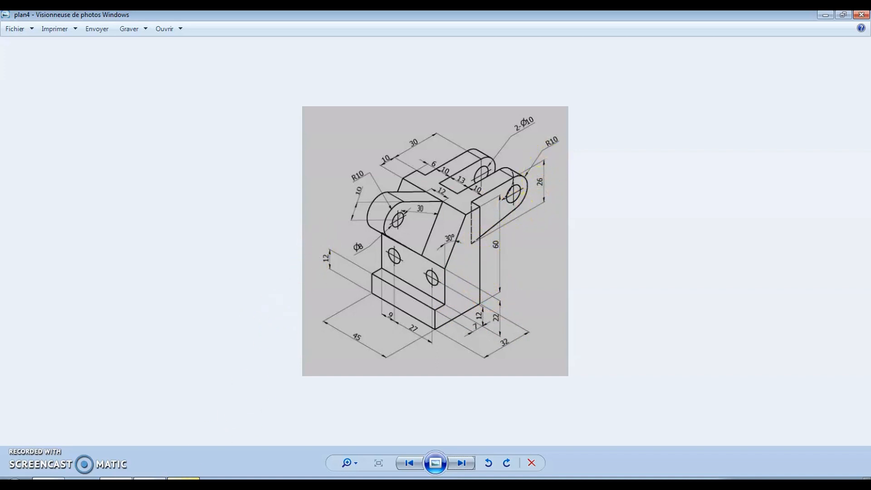
click(150, 481)
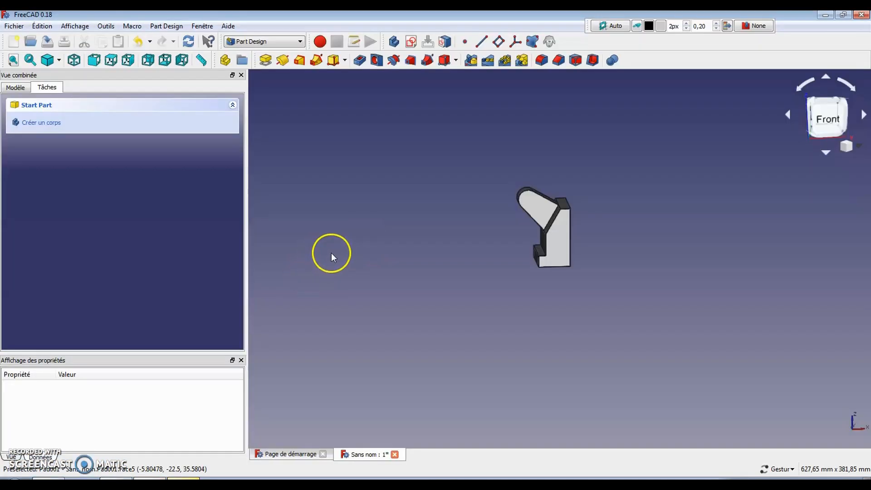
- Create a new sketch on the XZ_Plane
click(411, 41)
click(636, 169)
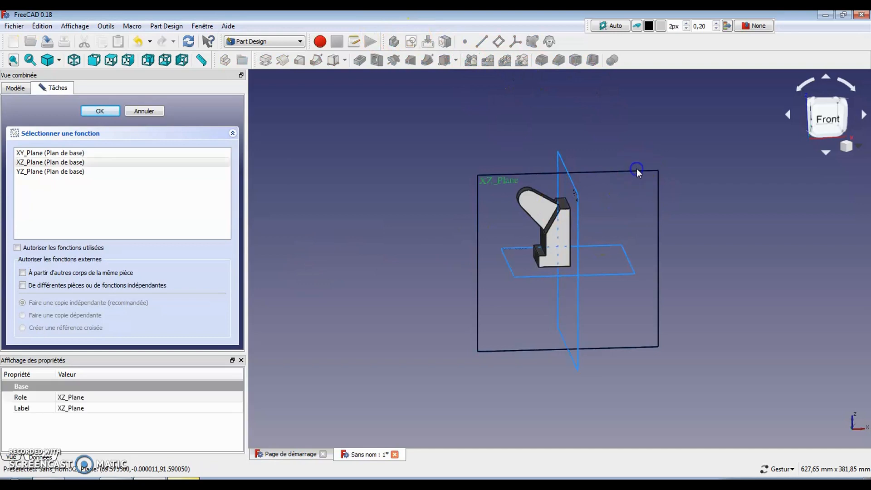
click(100, 111)
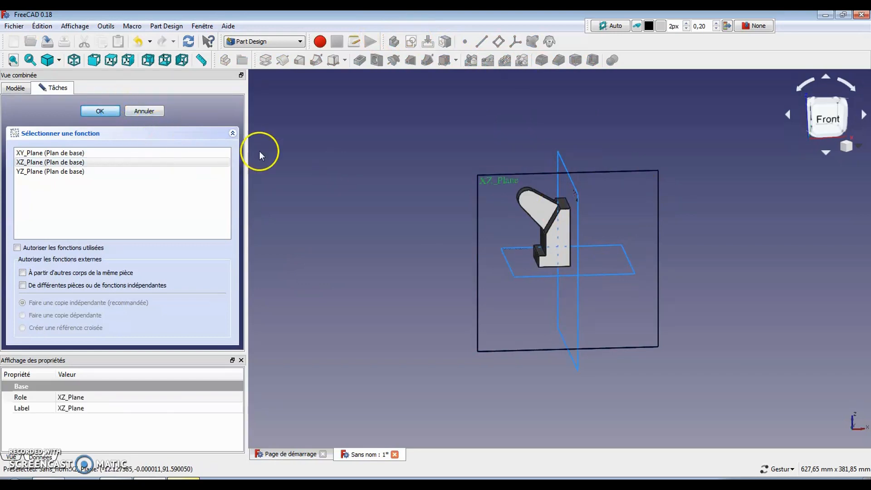
scroll(574, 245, up, 10)
scroll(438, 215, down, 8)
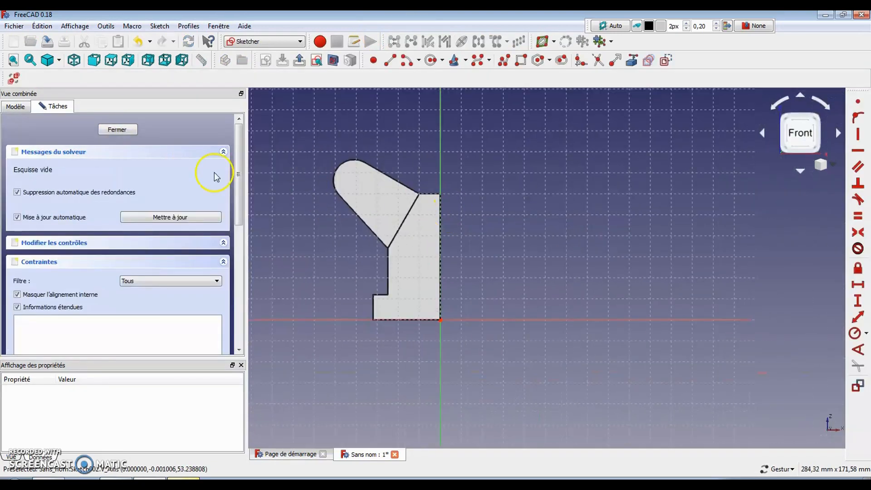
- Show the model in wireframe and link the body's vertical back edge into the sketch as external geometry
click(62, 63)
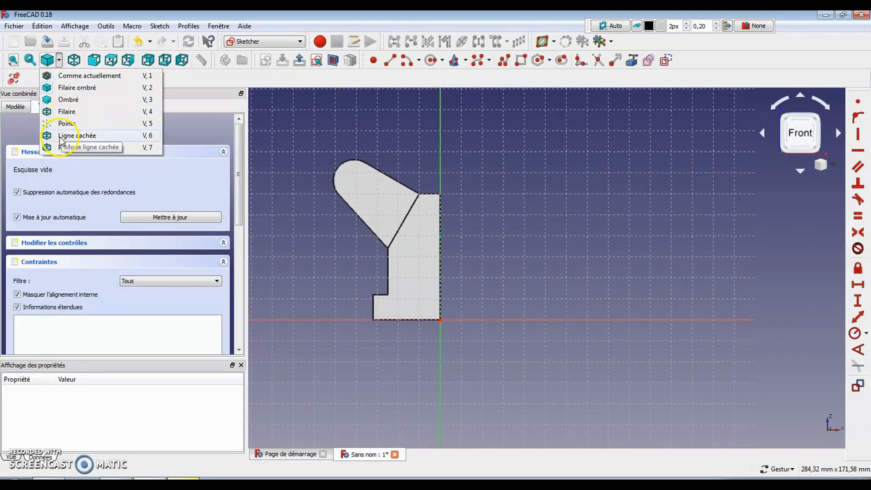
click(68, 105)
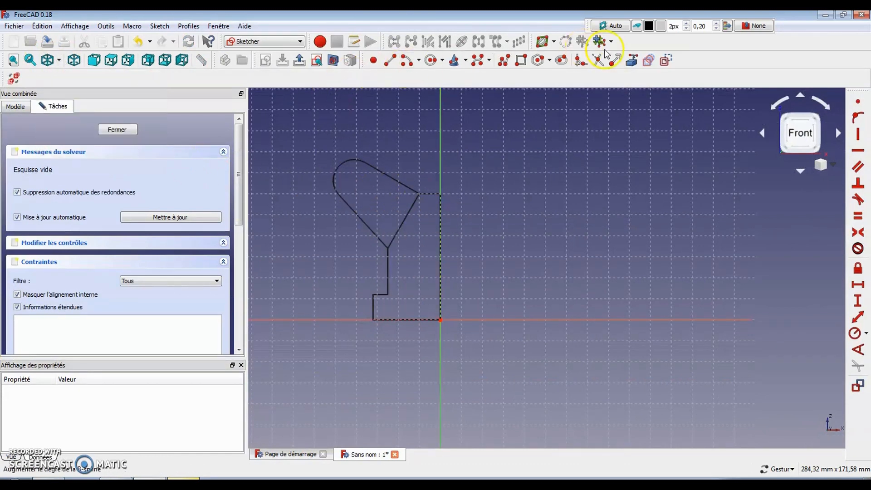
click(615, 60)
click(440, 200)
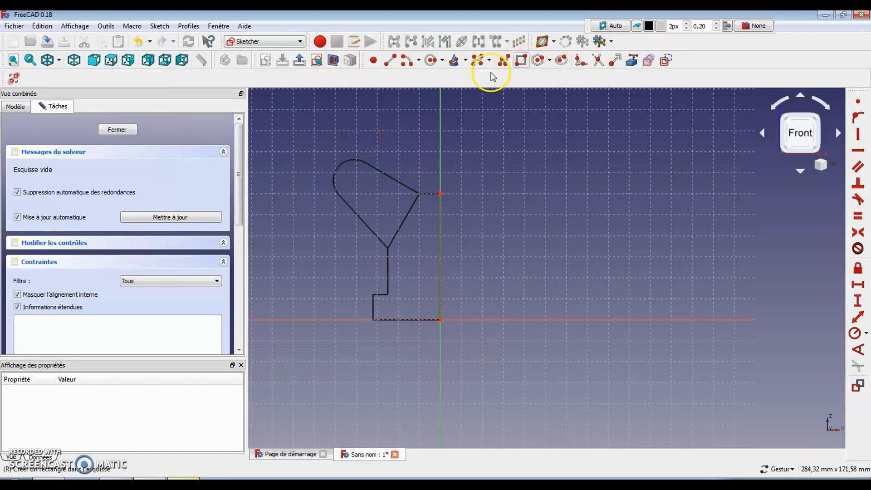
- Sketch a centre-point arc of about 21 mm radius behind the body, bulging away from its vertical back edge
click(425, 62)
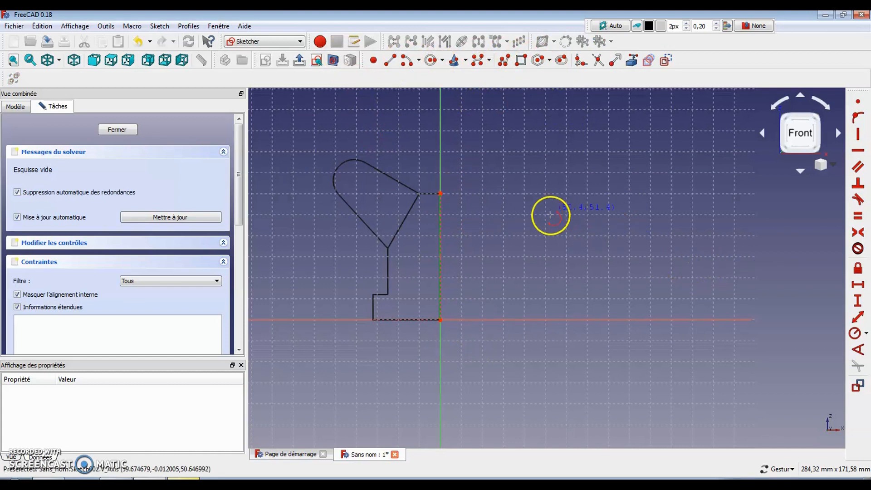
click(568, 241)
click(594, 204)
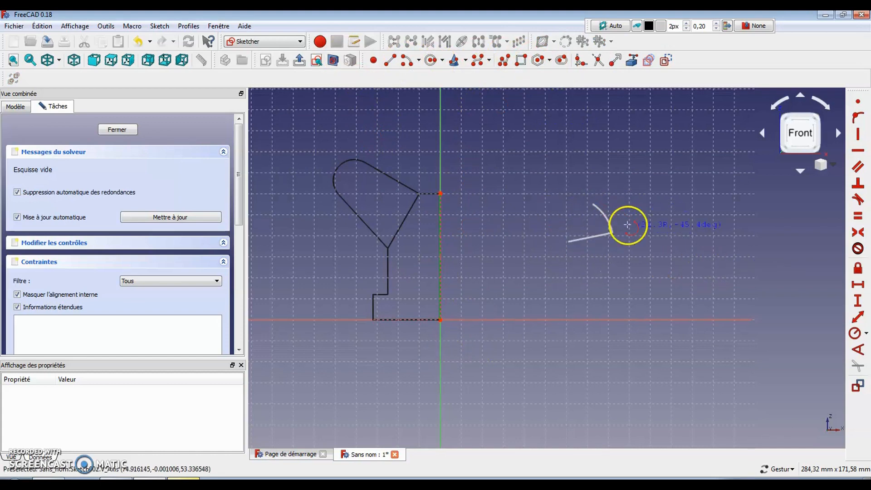
click(609, 262)
- Constrain the arc's radius to 10 mm and move its lower end to form roughly a half circle
click(612, 227)
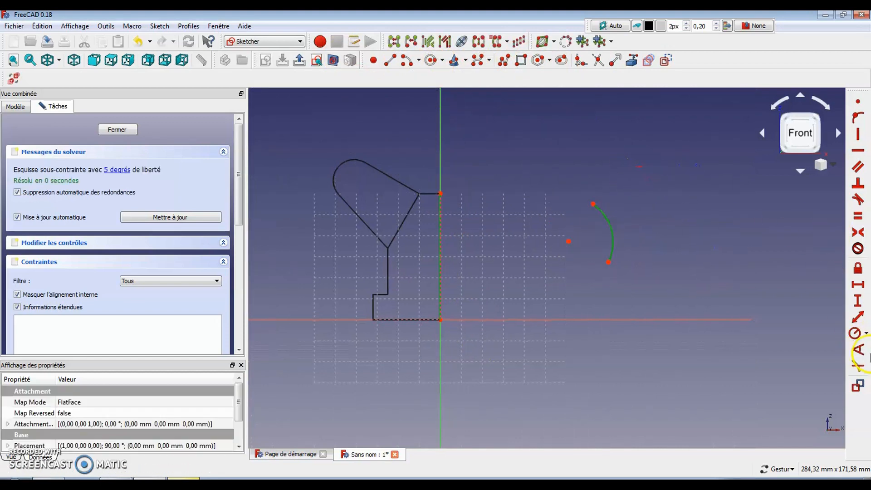
click(855, 333)
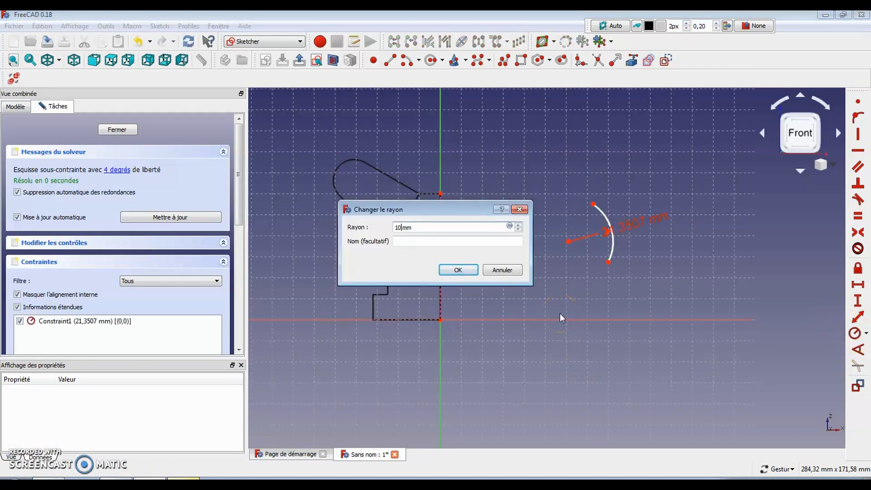
key(Return)
click(563, 310)
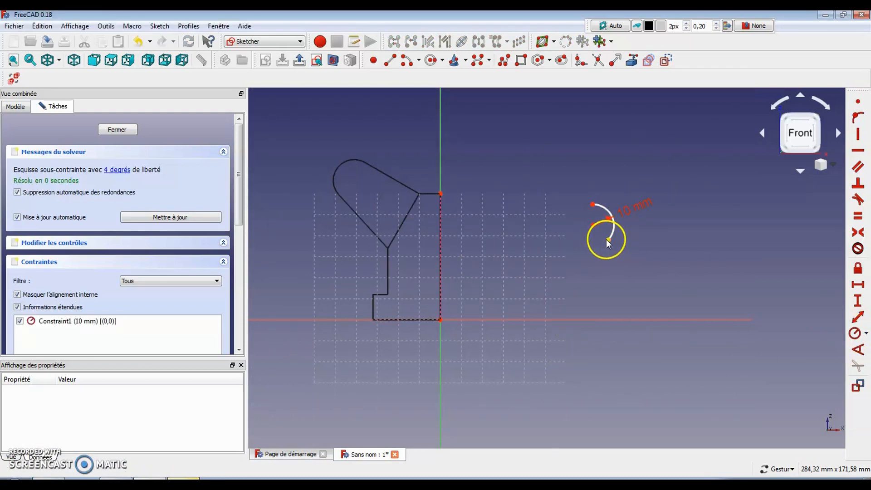
drag(607, 238, 621, 216)
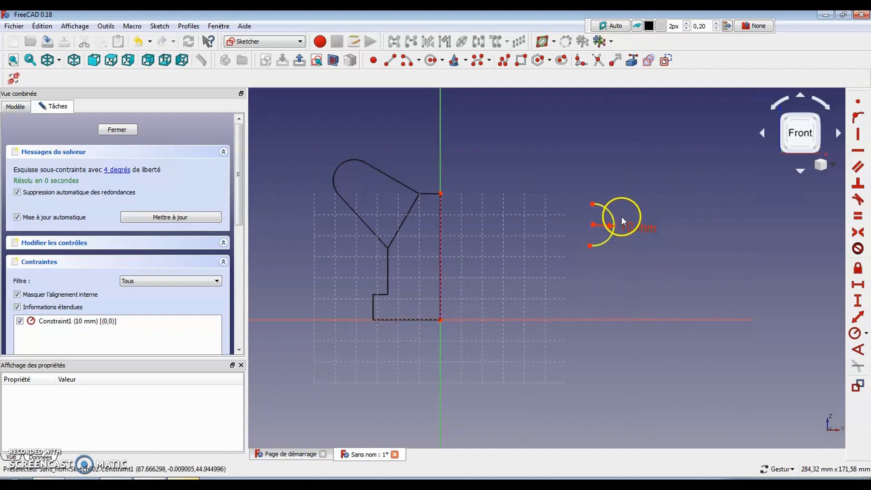
- Sketch an open three-segment polyline between the back edge and the arc, with its open side facing the arc
click(504, 60)
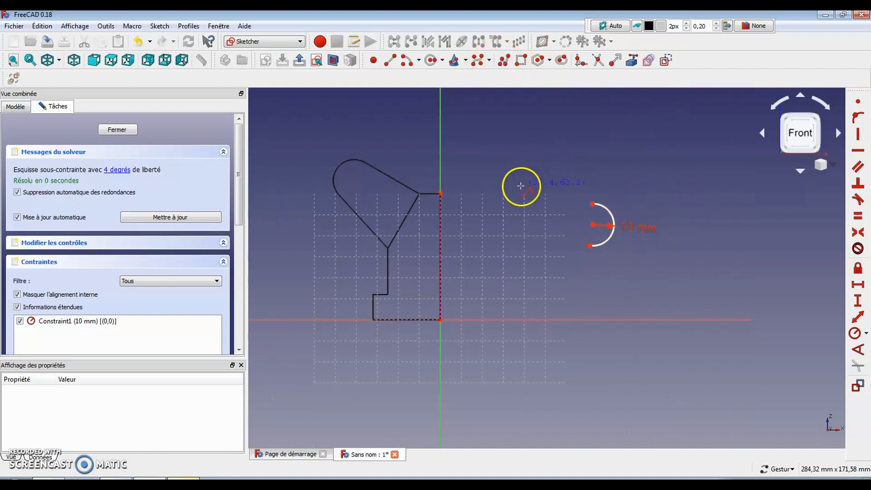
click(559, 201)
click(482, 195)
click(478, 274)
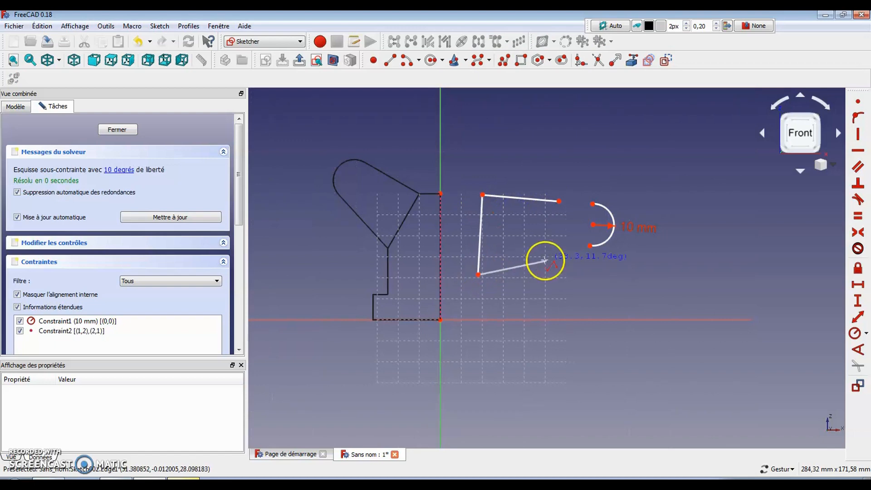
click(563, 250)
right_click(577, 145)
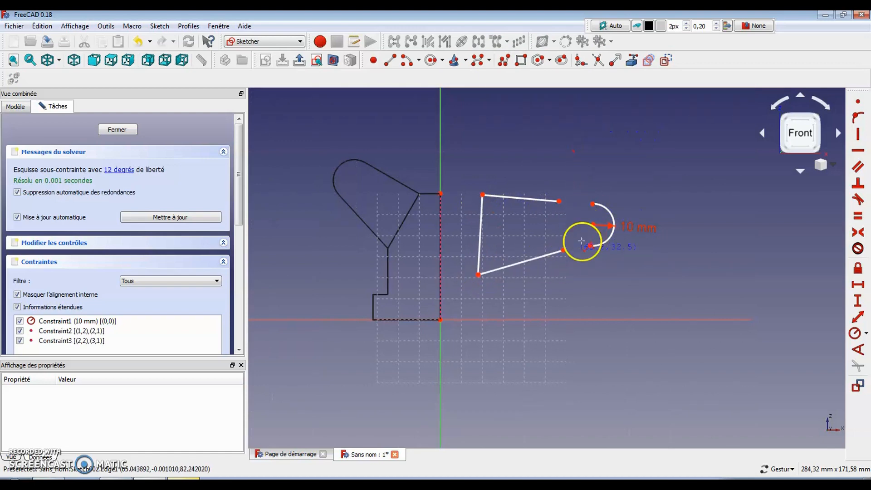
right_click(563, 170)
- Make the polyline's upper and lower open ends coincident with the matching ends of the arc
mouse_move(547, 171)
mouse_down()
mouse_move(566, 212)
mouse_move(598, 214)
mouse_up()
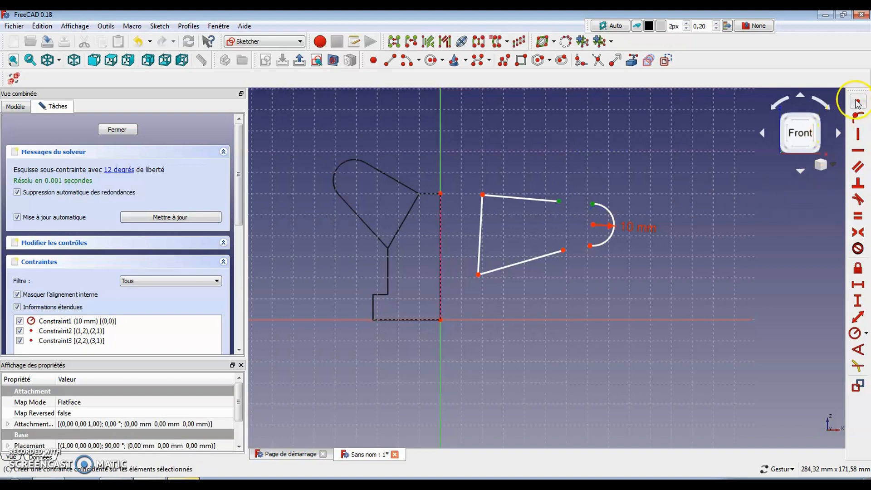
click(858, 116)
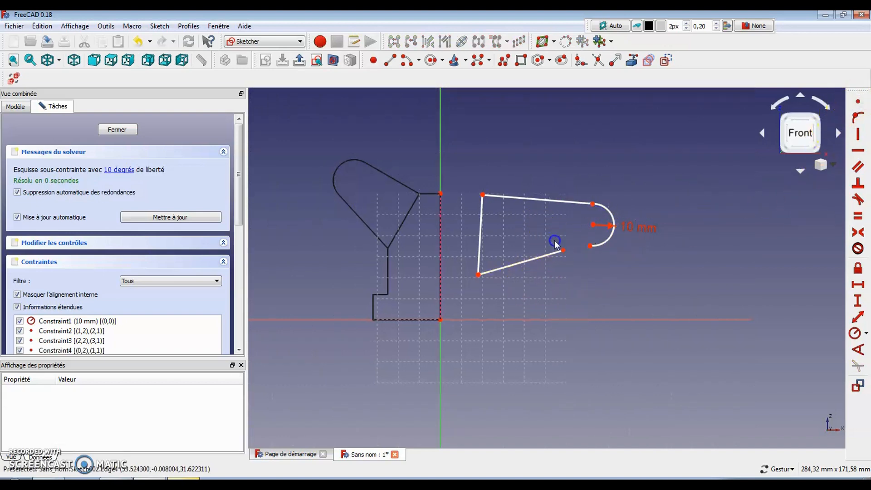
drag(548, 234, 599, 273)
click(858, 116)
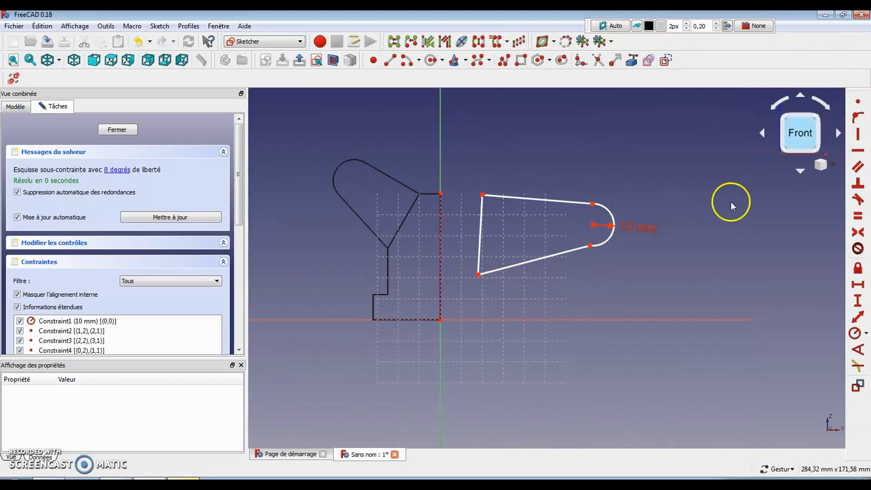
- Make the upper profile line tangent to the 10 mm arc
click(566, 203)
click(613, 214)
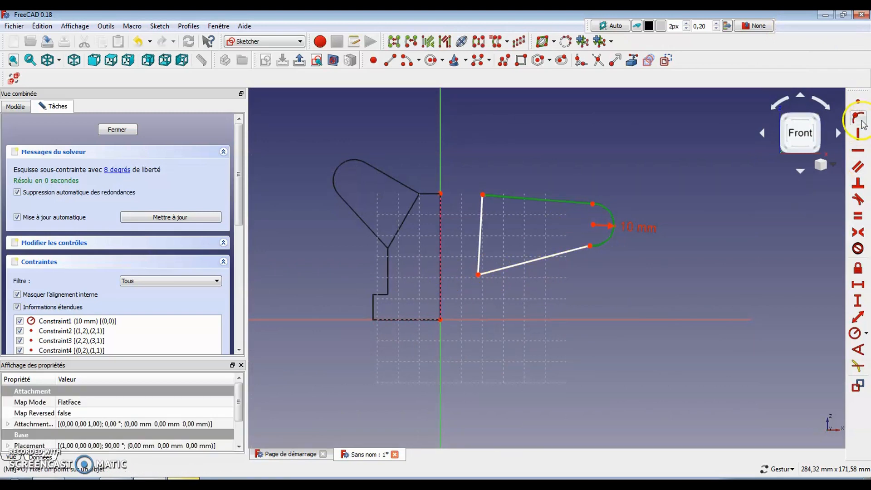
click(858, 199)
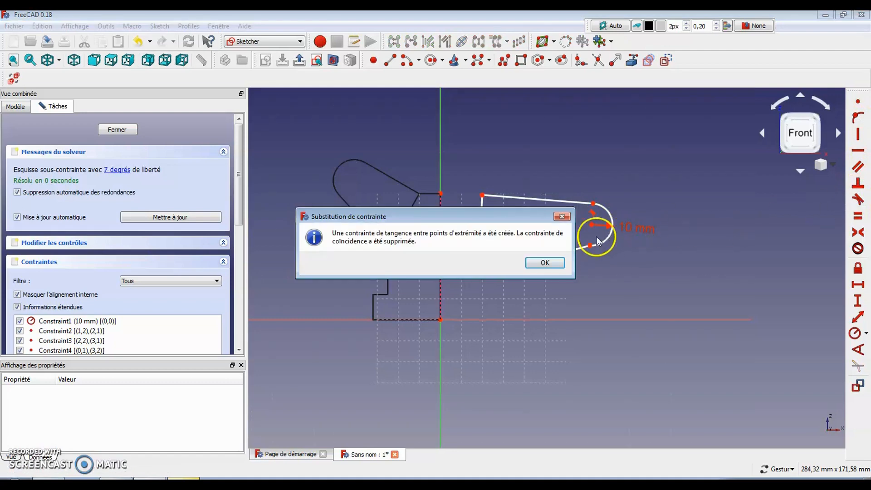
click(538, 262)
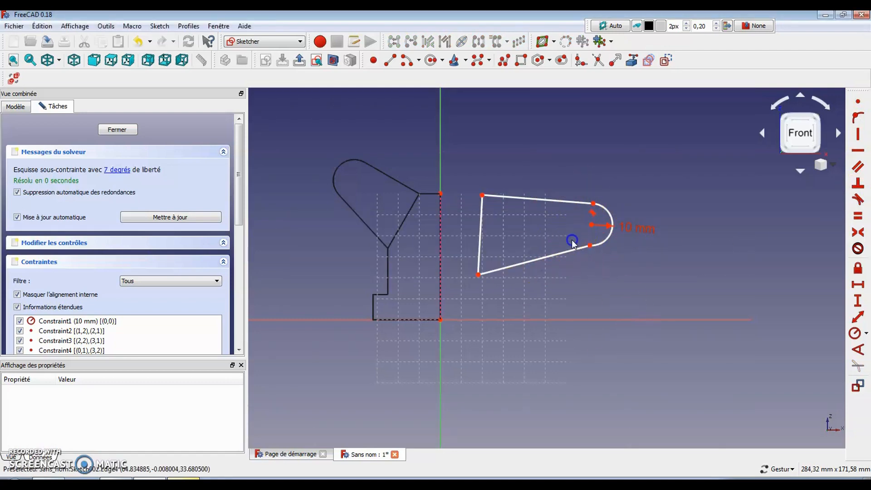
- Make the lower profile line tangent to the 10 mm arc
drag(602, 264, 592, 256)
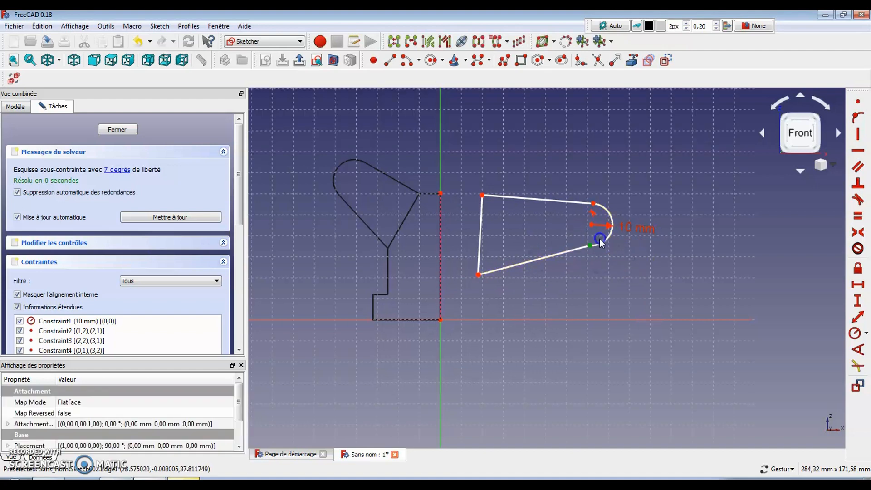
click(600, 238)
click(598, 244)
click(564, 254)
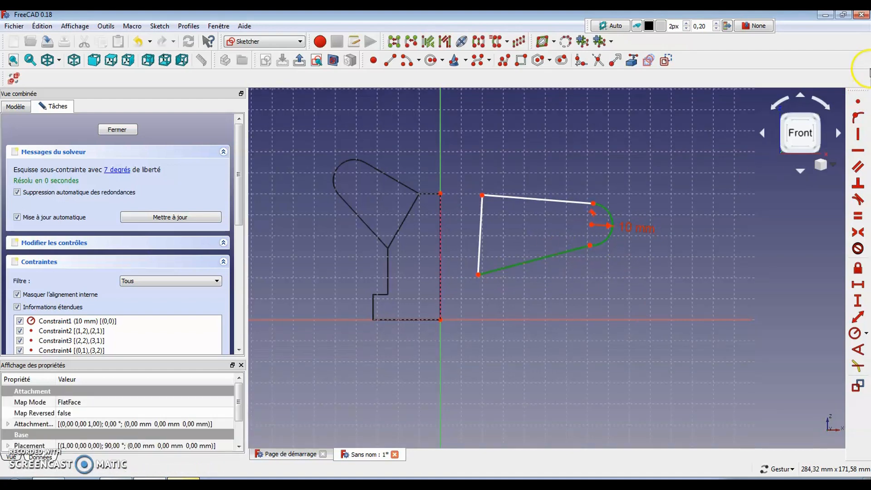
click(857, 198)
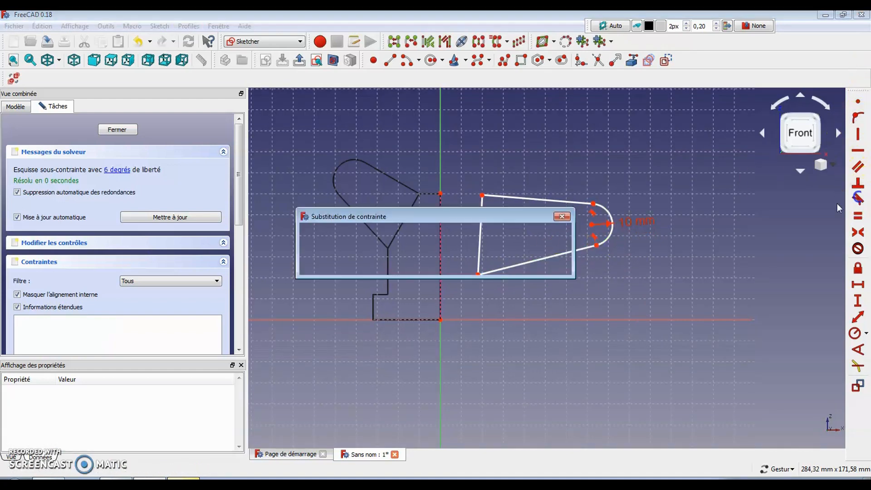
click(551, 259)
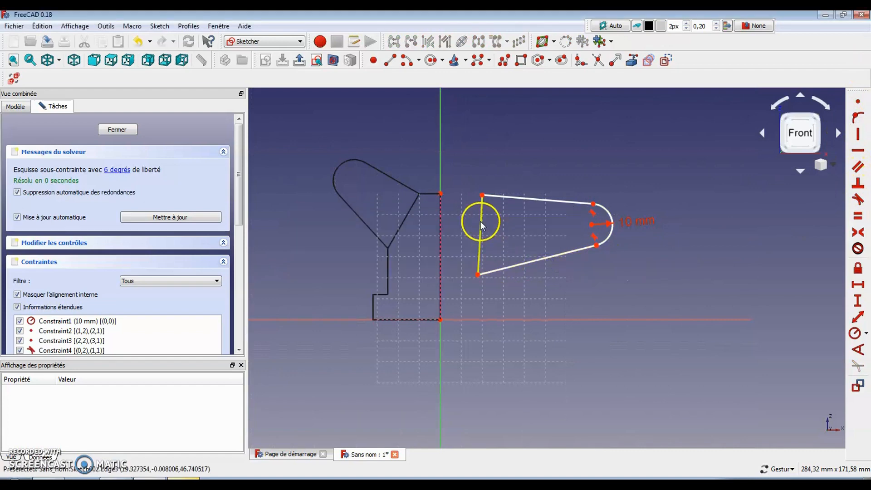
- Make the profile's upper corner nearest the body coincident with the top end of the linked back edge
click(480, 195)
click(440, 194)
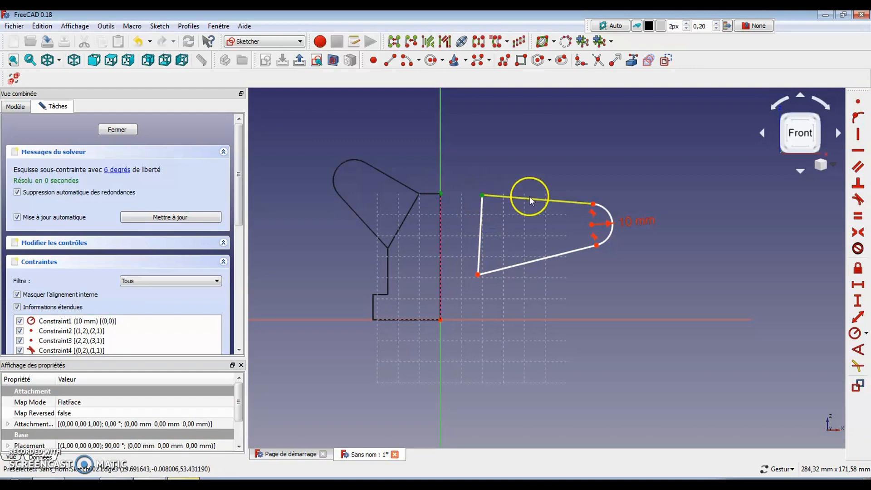
click(865, 100)
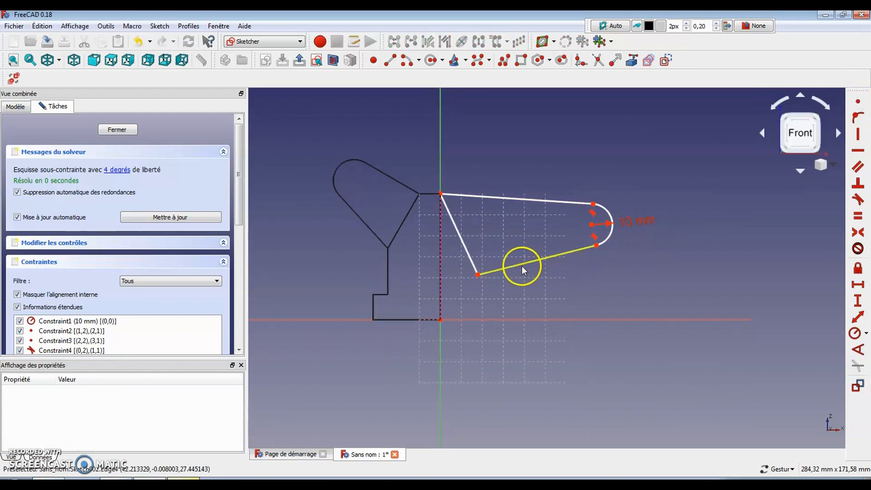
- Constrain the profile's lower corner nearest the body onto the linked back edge and pull the rounded end slightly inward
click(476, 274)
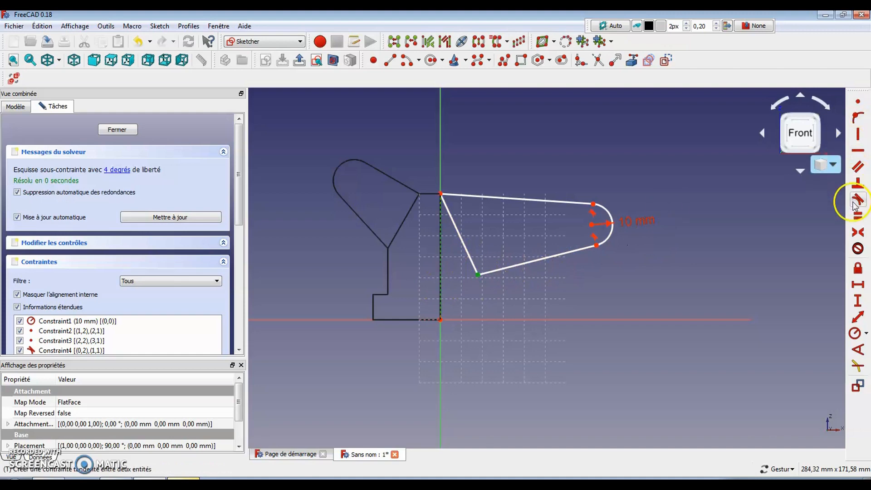
click(858, 117)
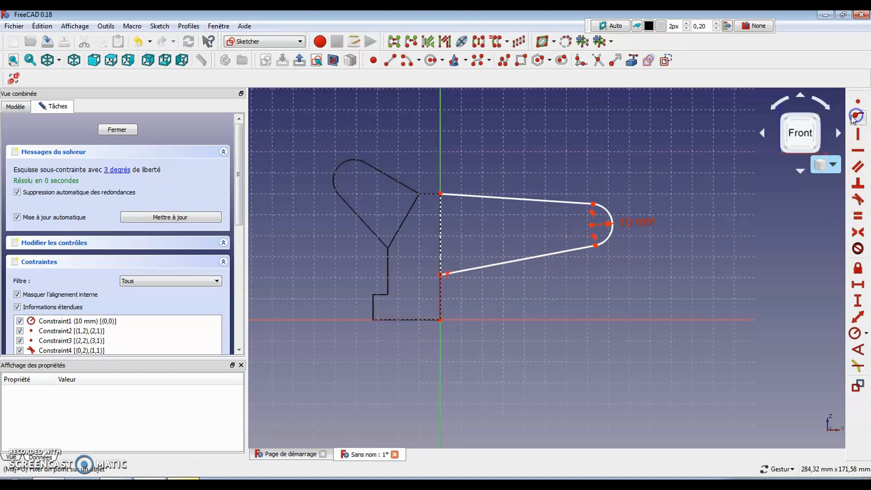
mouse_move(596, 203)
mouse_down()
mouse_move(589, 248)
mouse_move(592, 196)
mouse_move(584, 198)
mouse_move(579, 274)
mouse_move(584, 194)
mouse_move(585, 217)
mouse_up()
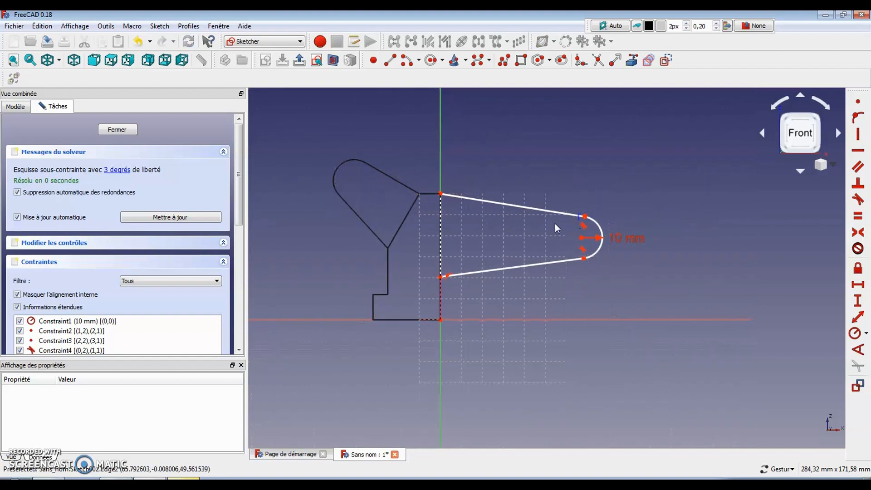
- Try a horizontal constraint on the profile's upper line, delete it, and pull the arc end downward
click(520, 207)
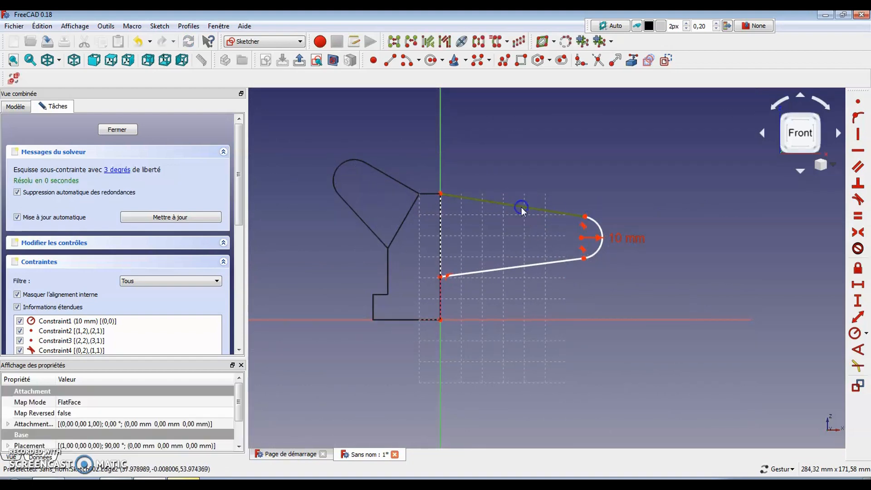
click(858, 151)
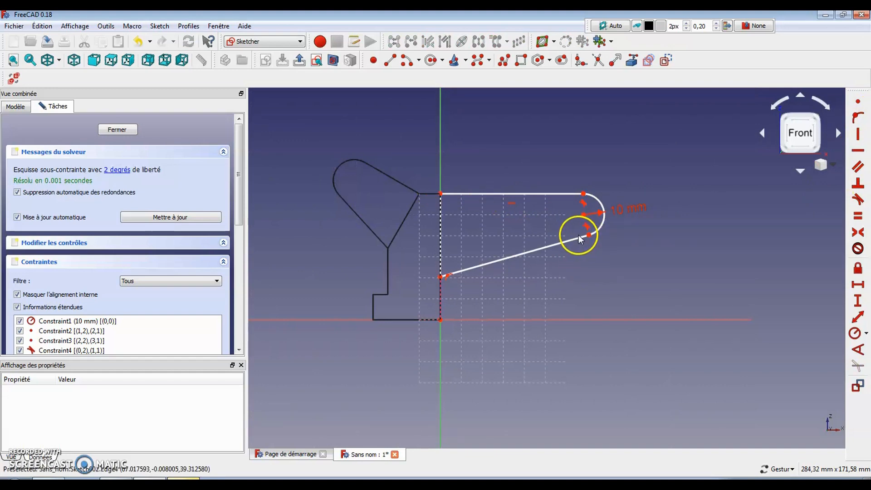
click(512, 203)
key(Delete)
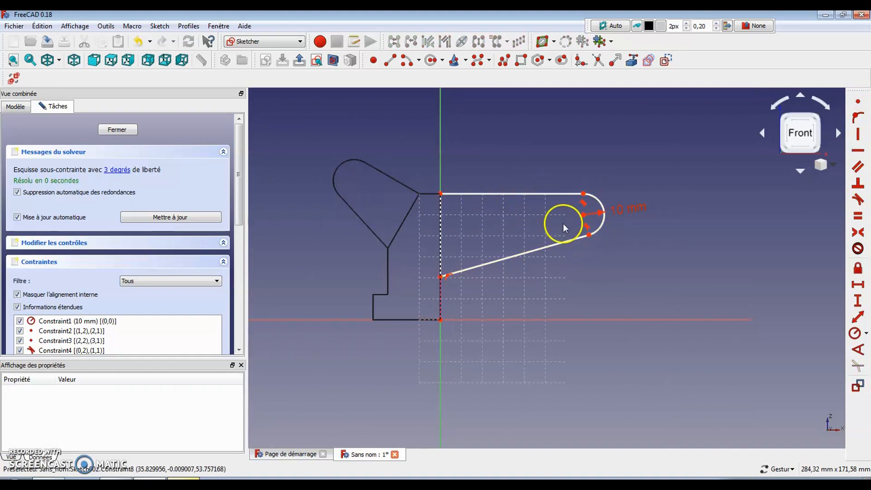
drag(584, 216, 576, 255)
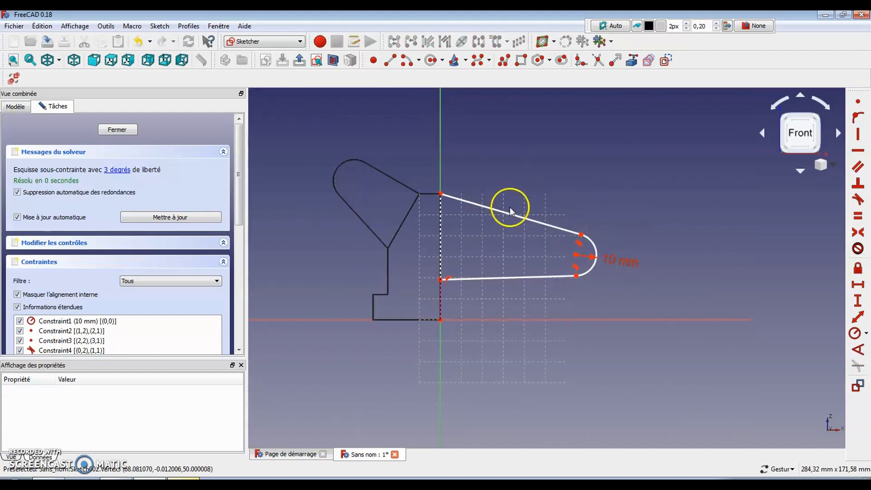
- Constrain the angle between the profile's upper line and the vertical line along the body to 90°
click(482, 208)
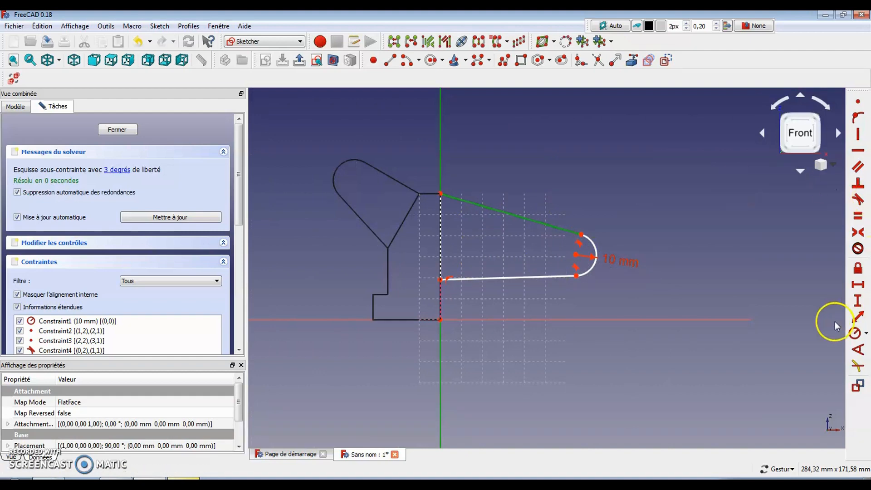
click(858, 351)
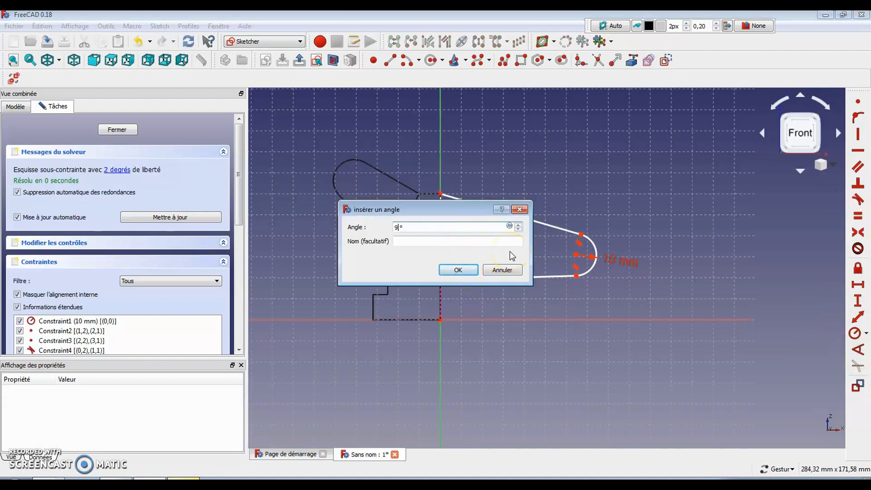
mouse_move(456, 205)
mouse_down()
mouse_move(689, 391)
mouse_move(681, 292)
mouse_up()
click(655, 327)
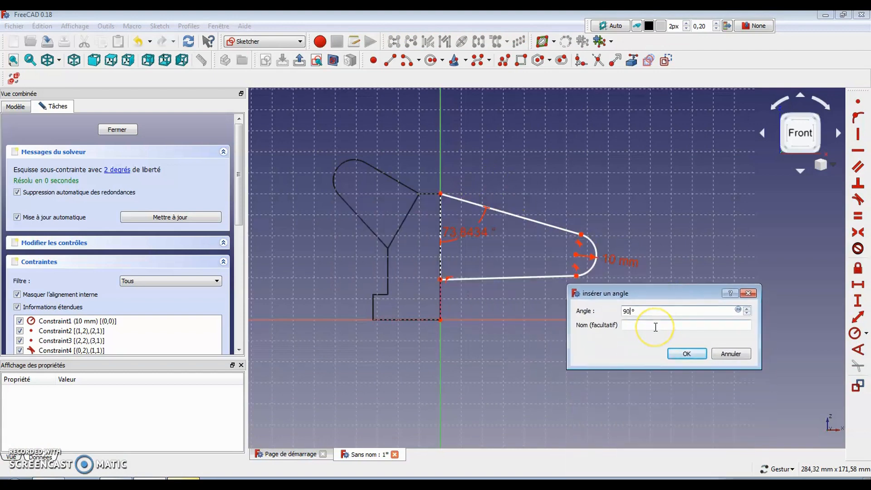
key(Return)
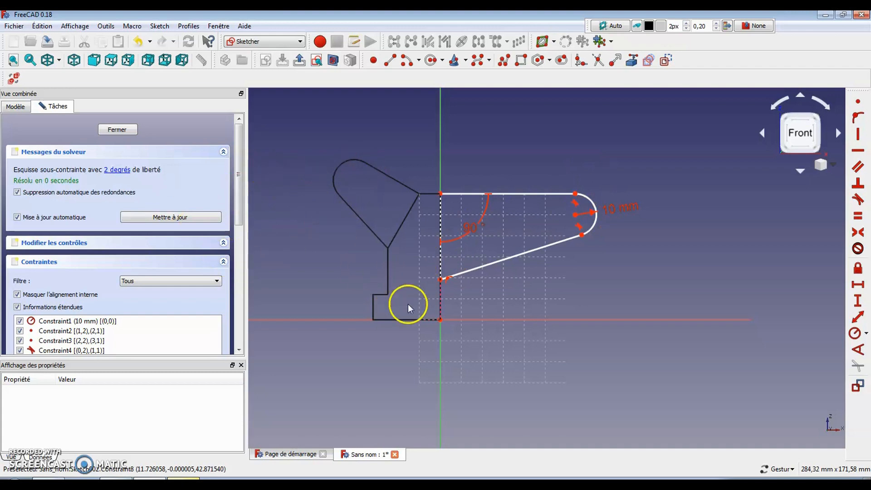
- Check the lug height on the plan4 drawing and constrain the profile's vertical line along the body to 26 mm
drag(442, 280, 460, 279)
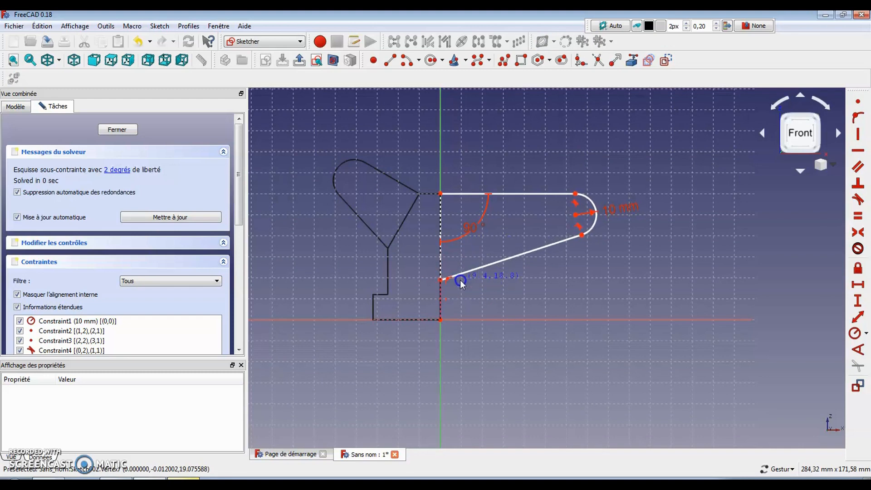
key(alt+Tab)
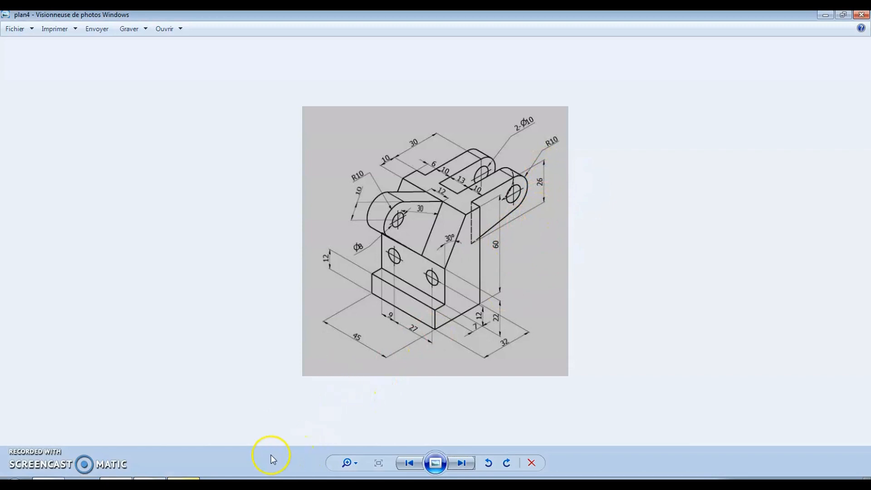
key(alt+Tab)
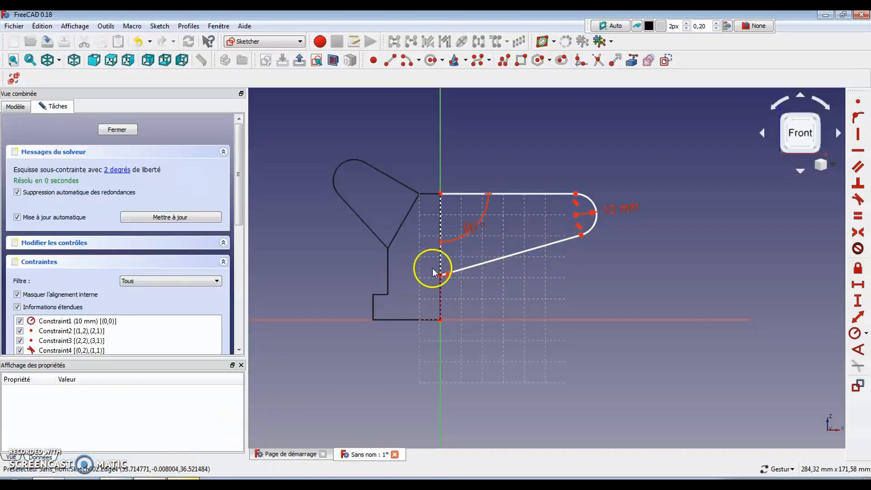
click(443, 258)
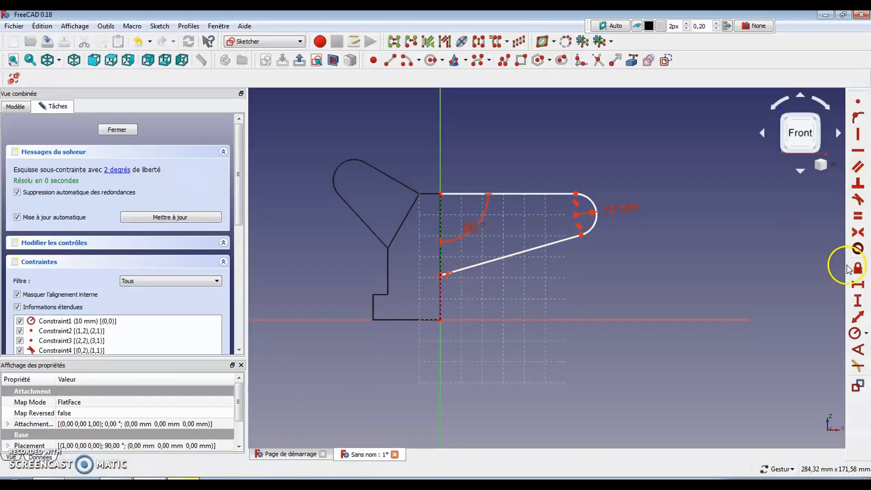
click(857, 300)
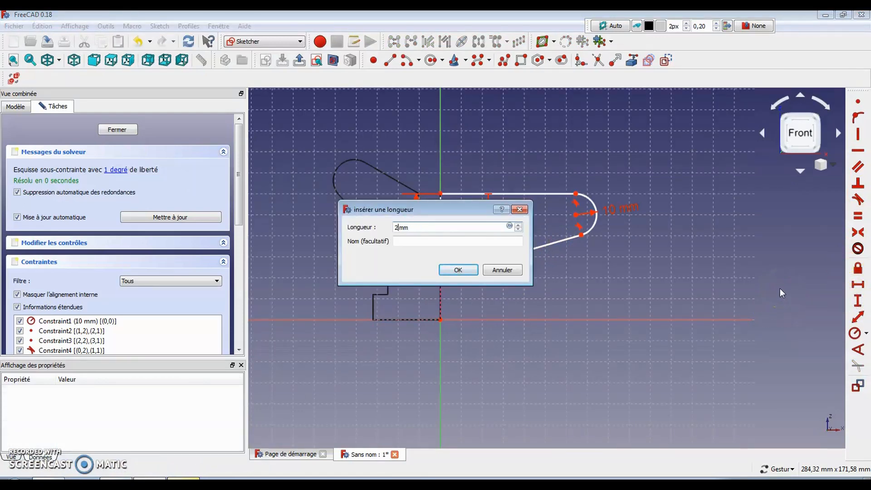
key(Return)
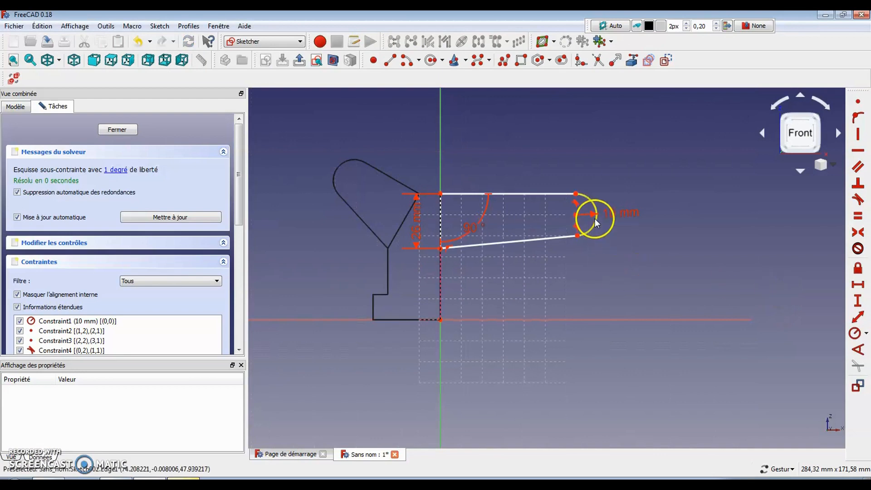
- Set the horizontal distance from the upper corner at the body to the arc centre to 30 mm, placing the dimension above the profile
drag(577, 215, 549, 220)
click(440, 211)
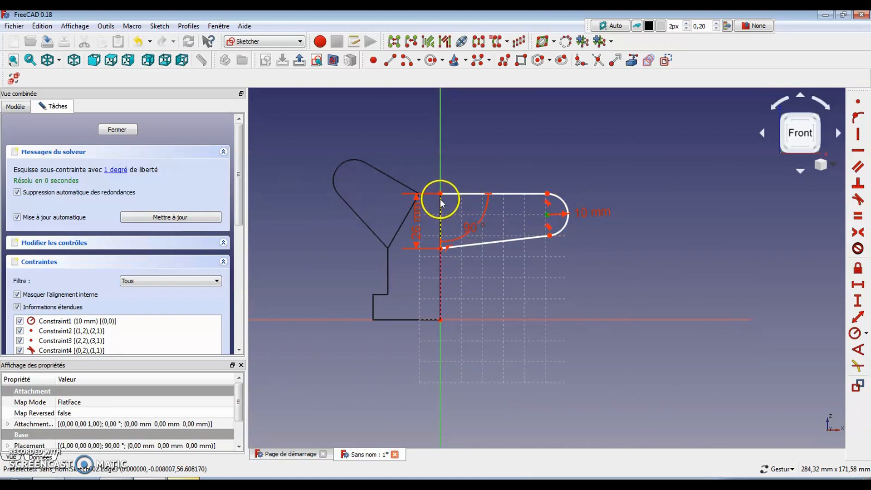
click(440, 194)
click(859, 283)
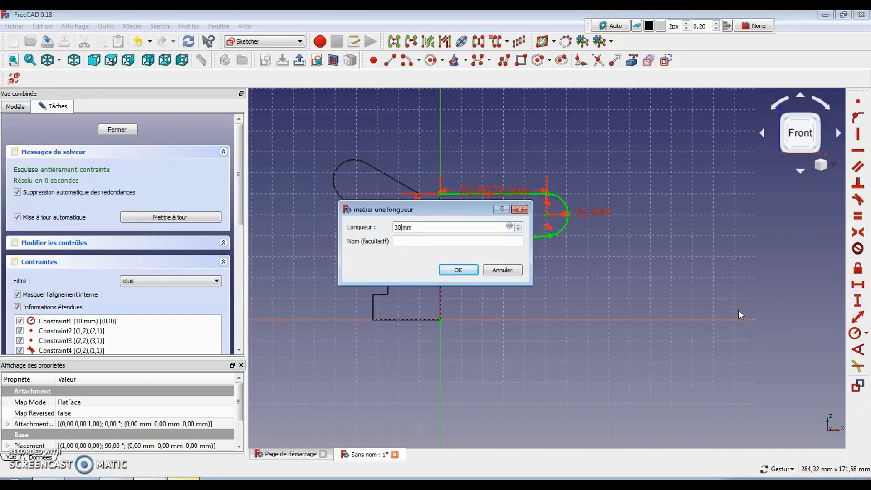
text(30)
key(Return)
scroll(472, 222, up, 4)
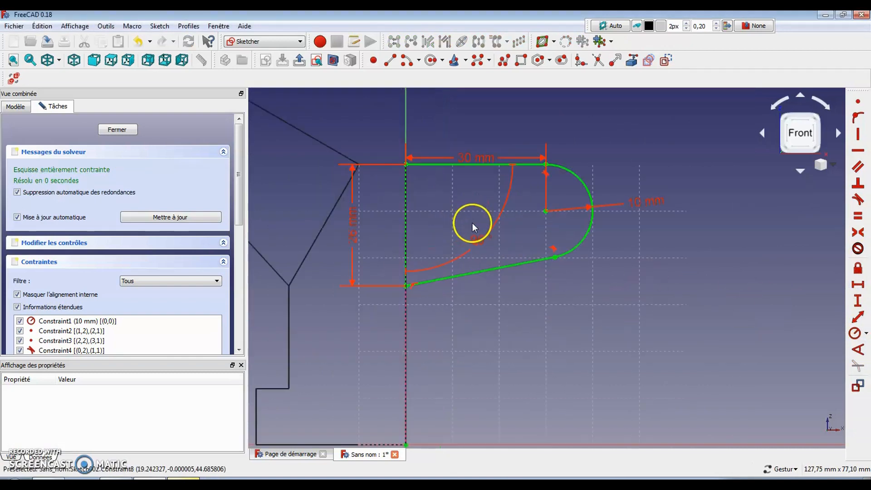
drag(467, 157, 494, 111)
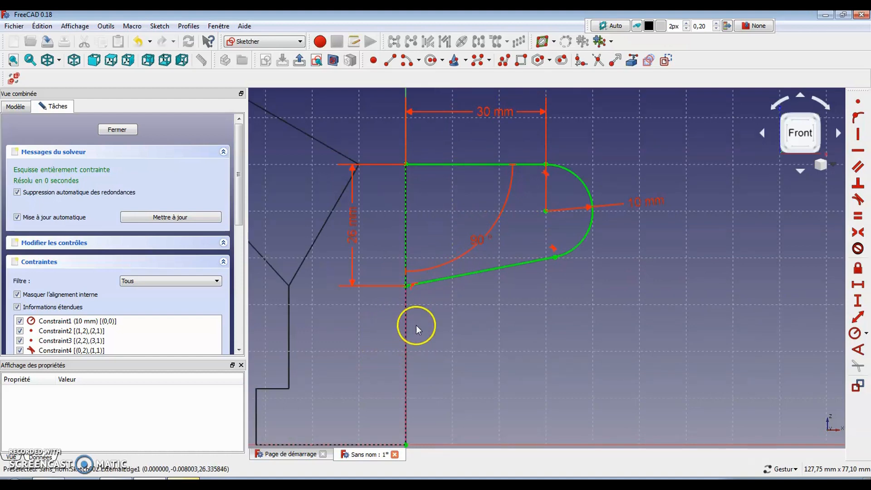
- Close the lug sketch and pad it 33 mm symmetric to the plane, checking the widths on the plan4 drawing
scroll(451, 345, down, 6)
click(119, 134)
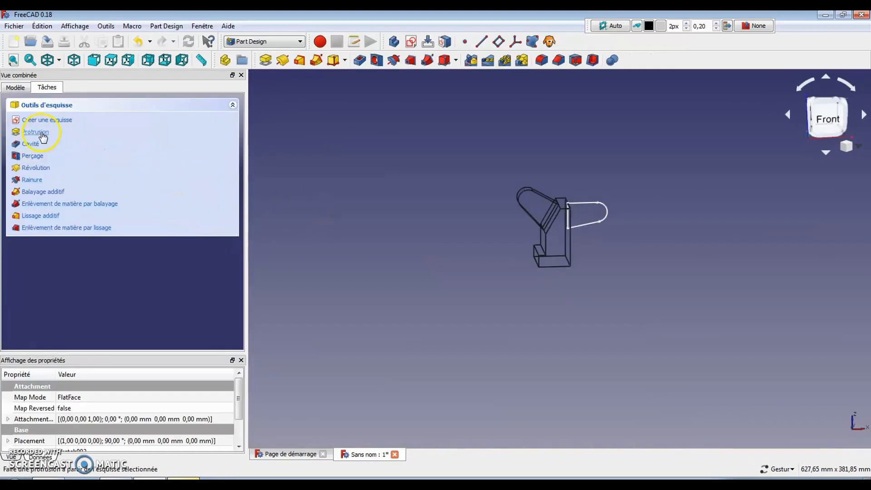
click(40, 131)
drag(399, 297, 480, 344)
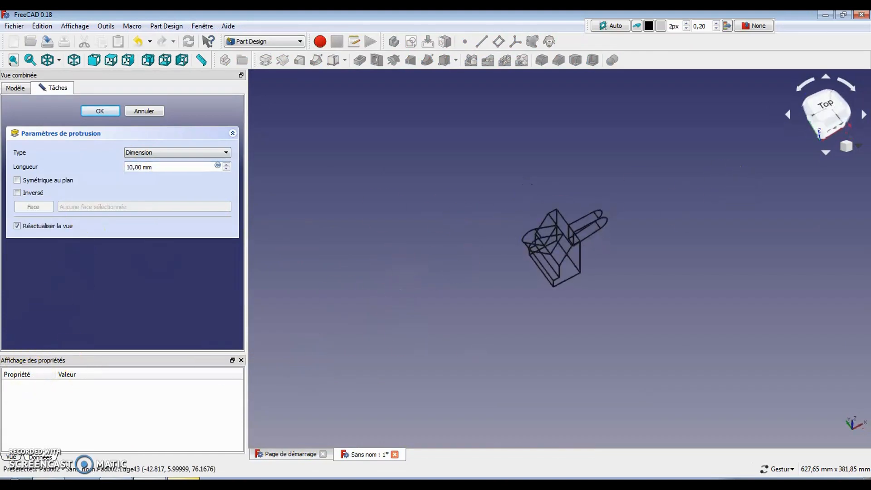
click(116, 483)
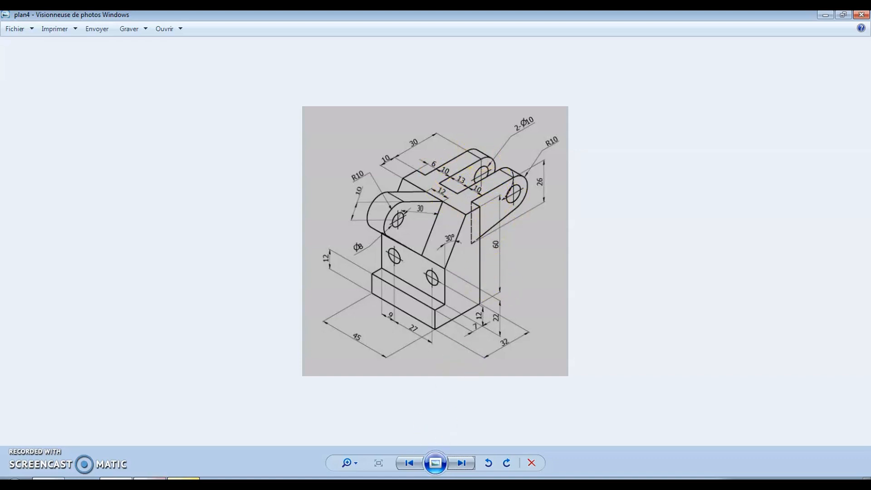
click(150, 479)
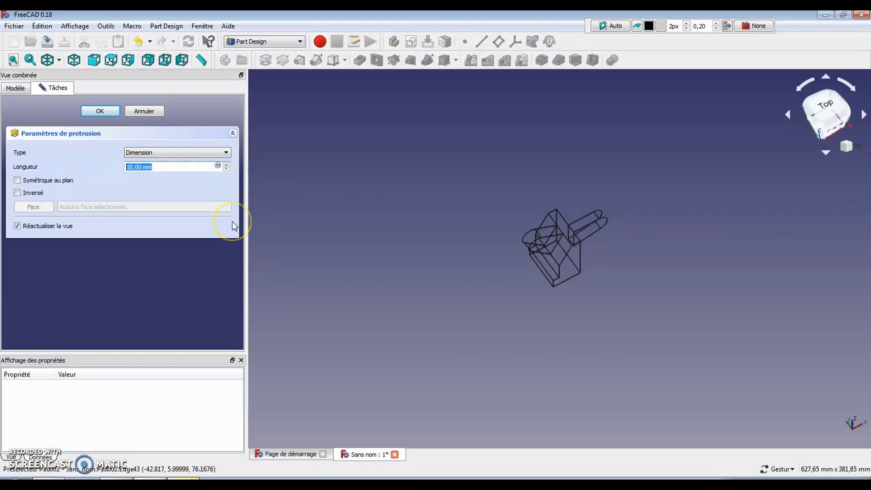
text(33)
scroll(584, 234, up, 3)
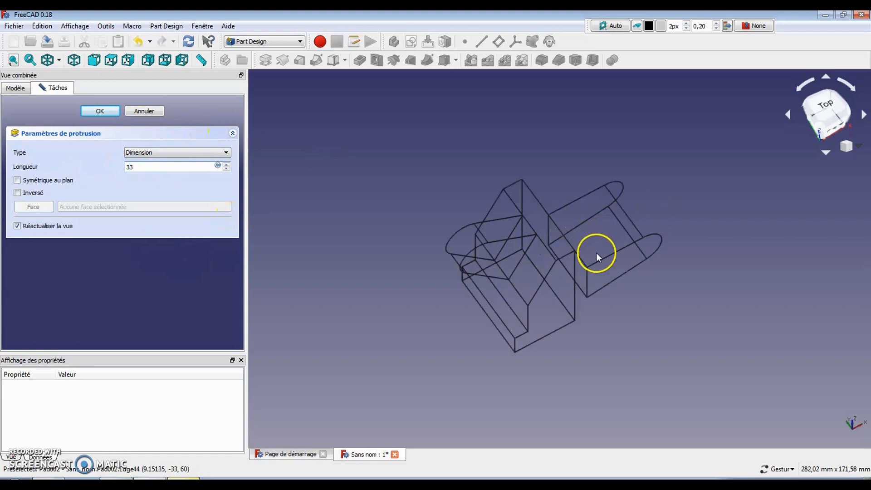
click(38, 180)
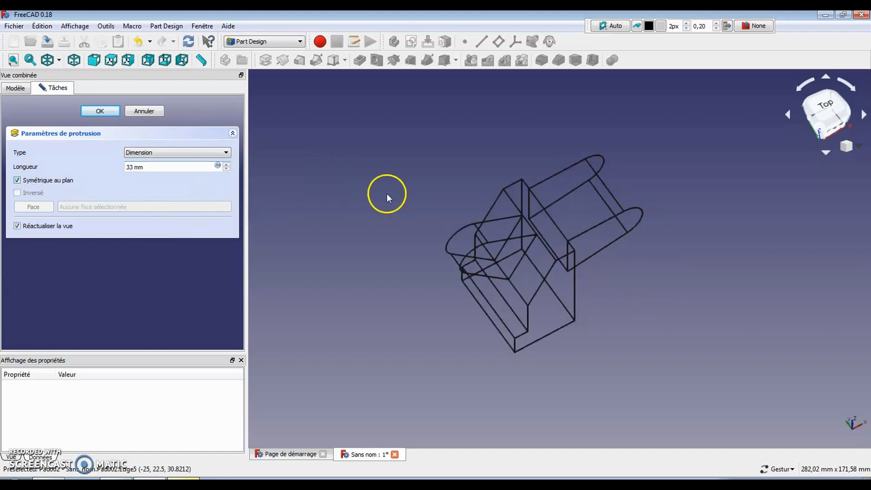
click(100, 112)
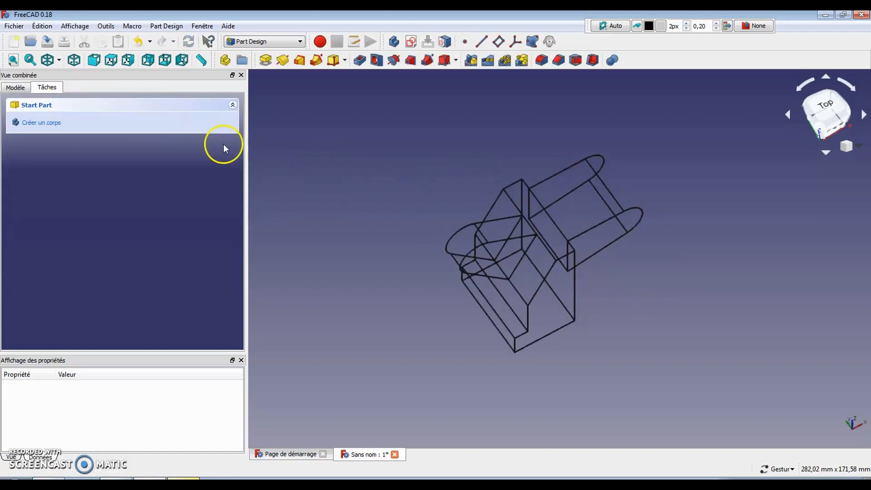
- Change the model's display from wireframe to shaded with edges and turn it to show the top of the rear lug block
mouse_move(545, 295)
mouse_down()
mouse_move(600, 359)
mouse_move(599, 350)
mouse_move(532, 299)
mouse_up()
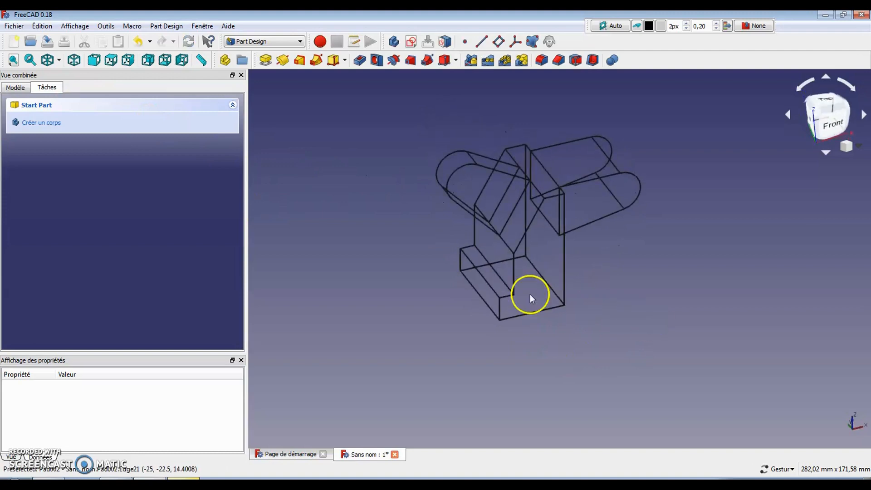
click(59, 60)
click(80, 91)
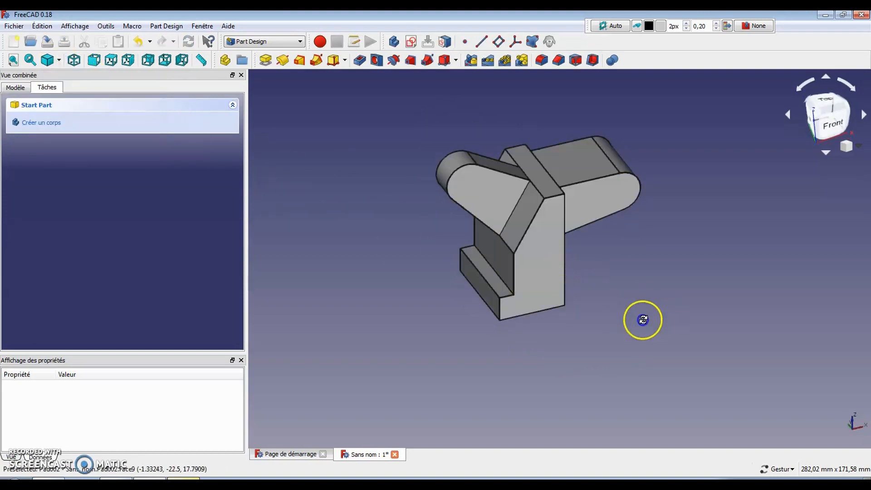
mouse_move(642, 317)
mouse_down()
mouse_move(607, 393)
mouse_move(564, 279)
mouse_move(443, 244)
mouse_move(628, 306)
mouse_move(581, 308)
mouse_move(620, 313)
mouse_move(604, 359)
mouse_move(628, 363)
mouse_up()
drag(636, 265, 607, 230)
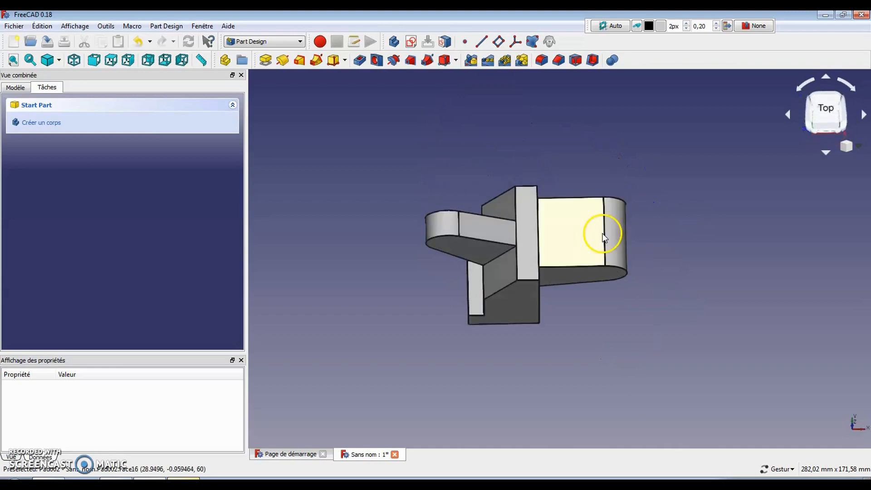
- Start a new sketch on the flat top face of the rear lug block and bring up the plan4 drawing for its dimensions
click(576, 228)
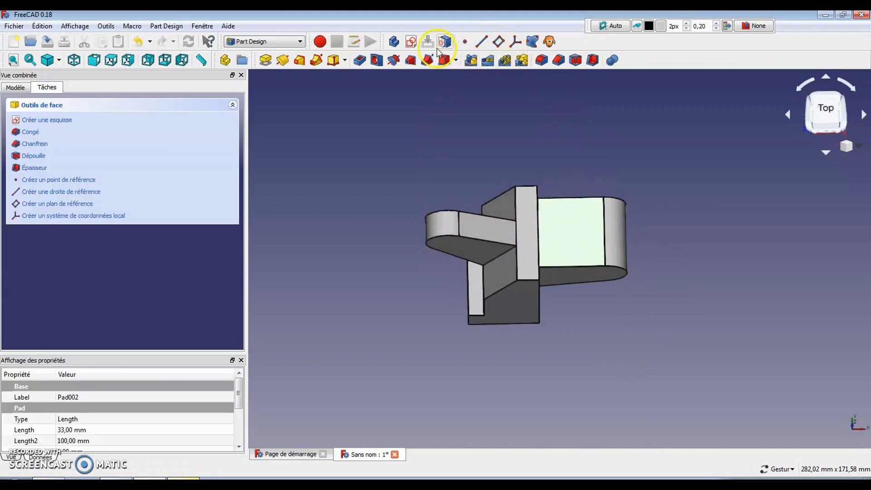
click(411, 42)
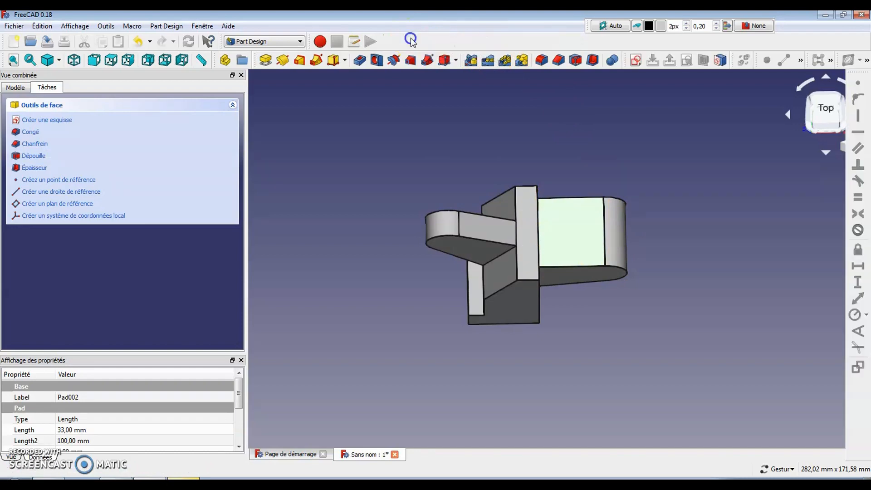
scroll(501, 278, up, 4)
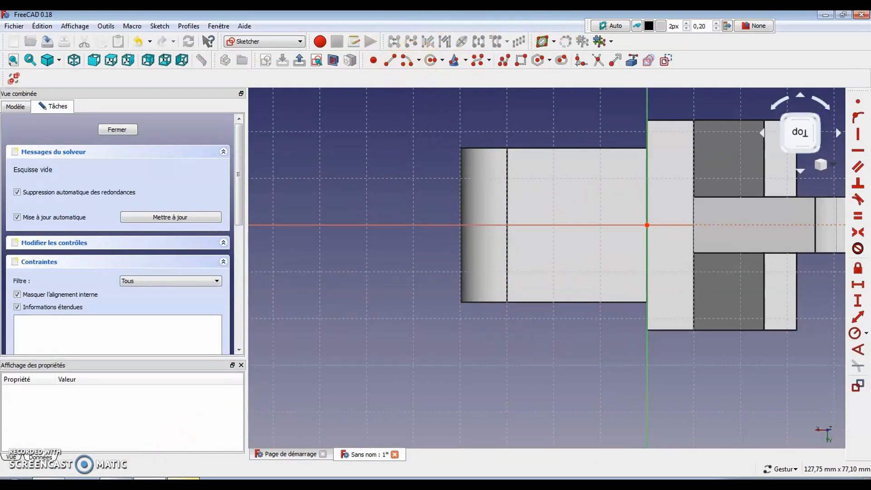
click(183, 480)
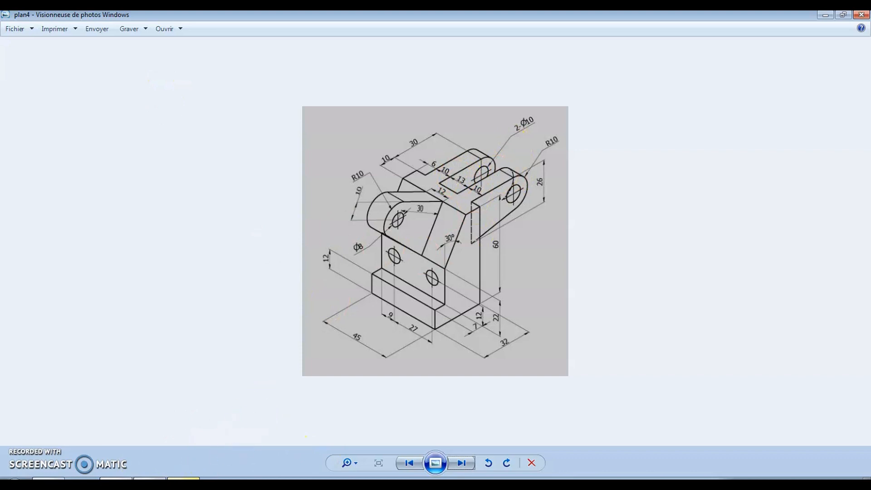
- Return to FreeCAD and sketch a rectangle about 17 mm wide lengthwise across the rear lug block, extending past its rounded end
click(156, 480)
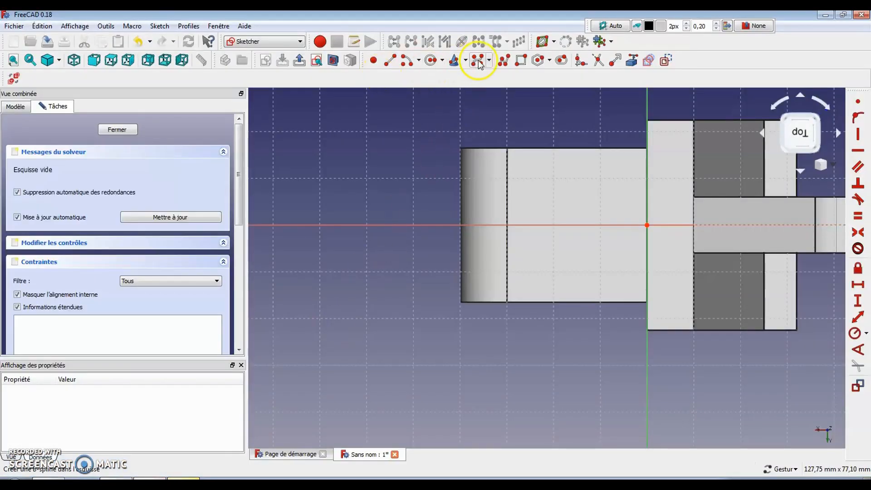
click(522, 57)
click(352, 180)
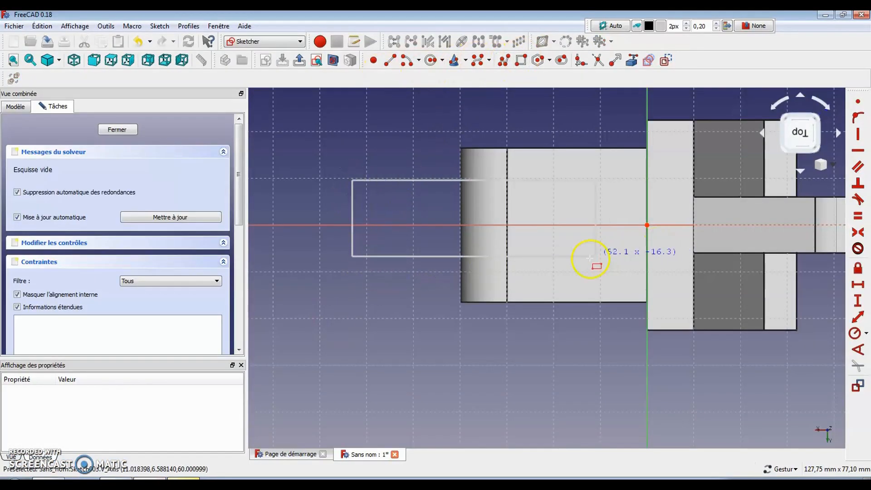
click(604, 260)
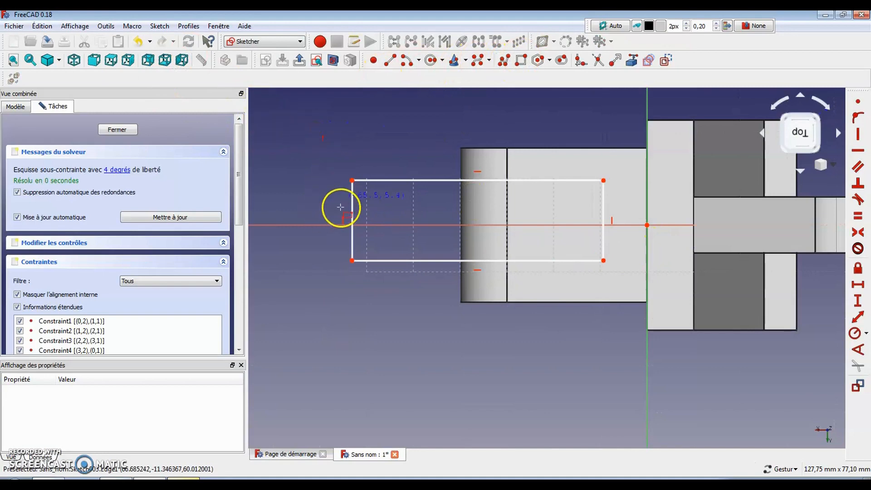
right_click(297, 156)
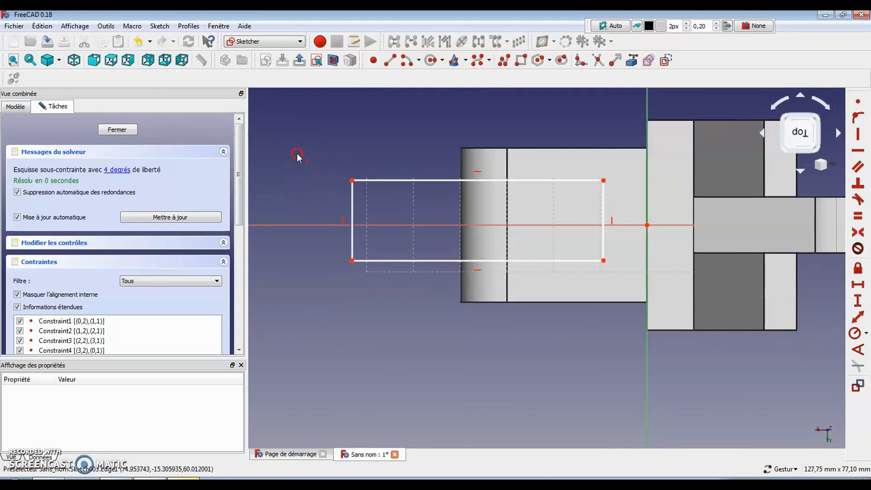
- Set the vertical dimension of the rectangle's outer short side to 13 mm
click(353, 204)
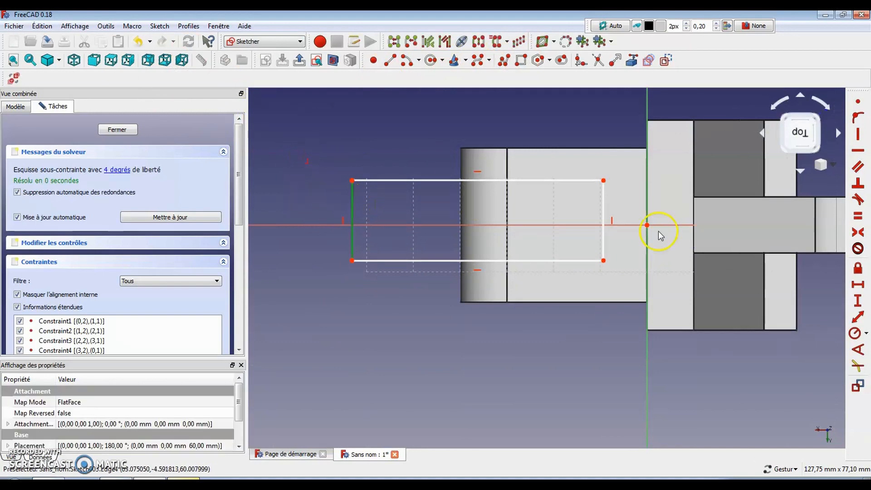
click(859, 303)
text(1mm)
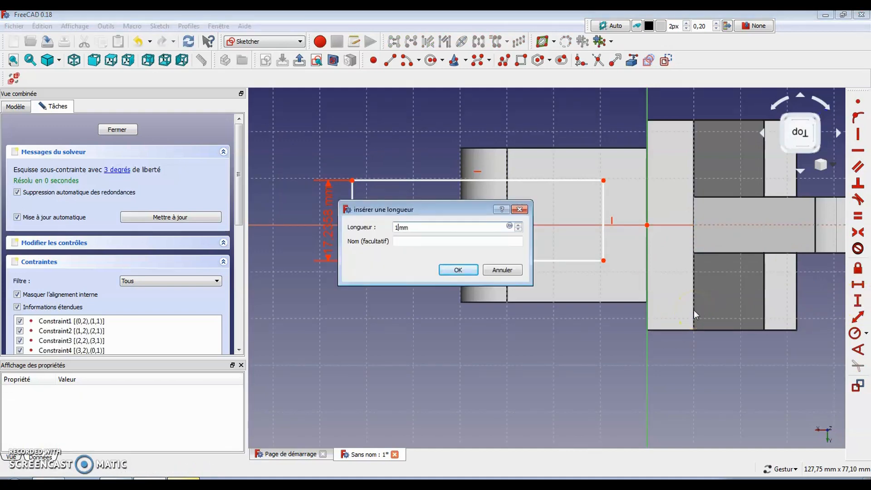
text(3)
key(Return)
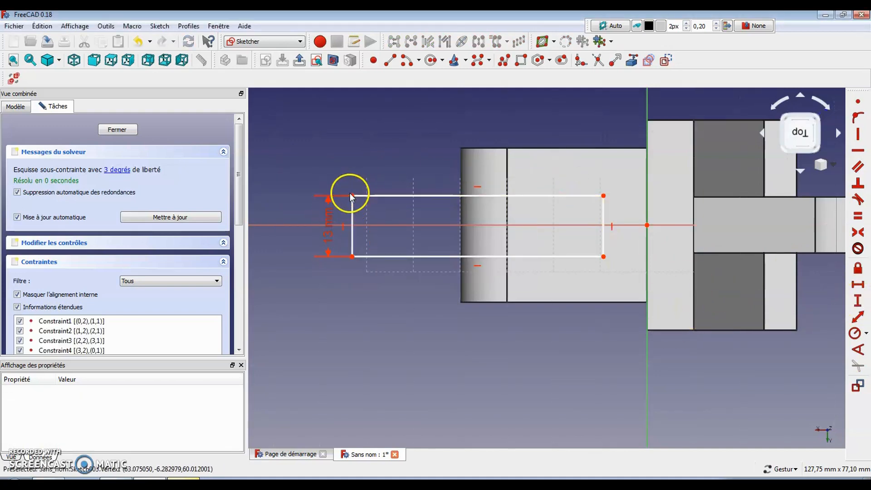
- Make the two corners of the rectangle's outer short side symmetric about the horizontal axis and pull that side slightly outward
mouse_move(352, 195)
mouse_down()
mouse_move(354, 259)
mouse_move(349, 200)
mouse_up()
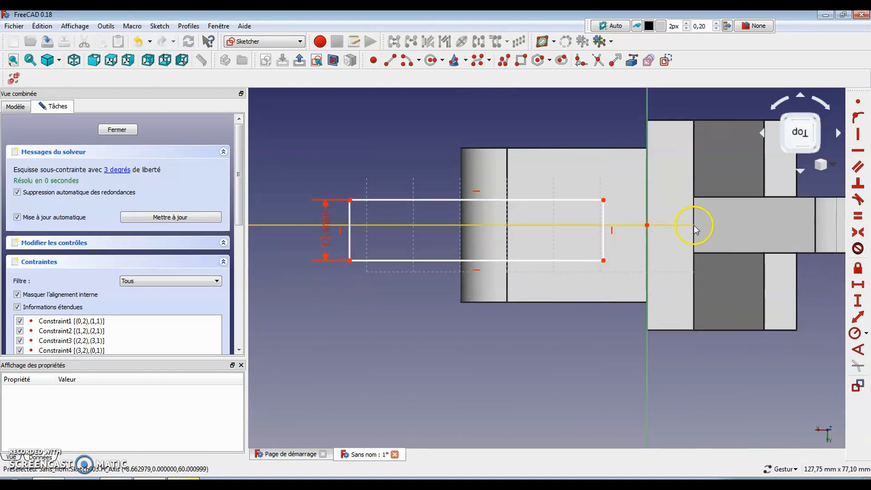
click(350, 200)
click(350, 261)
click(373, 225)
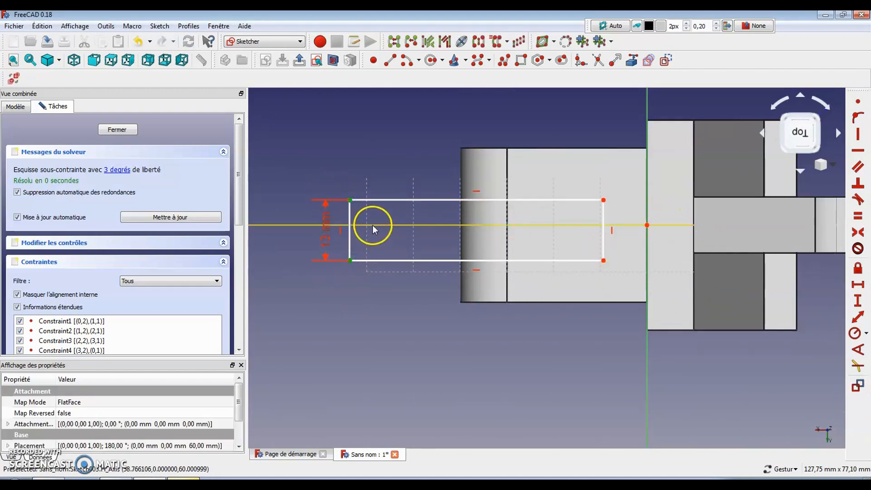
click(858, 232)
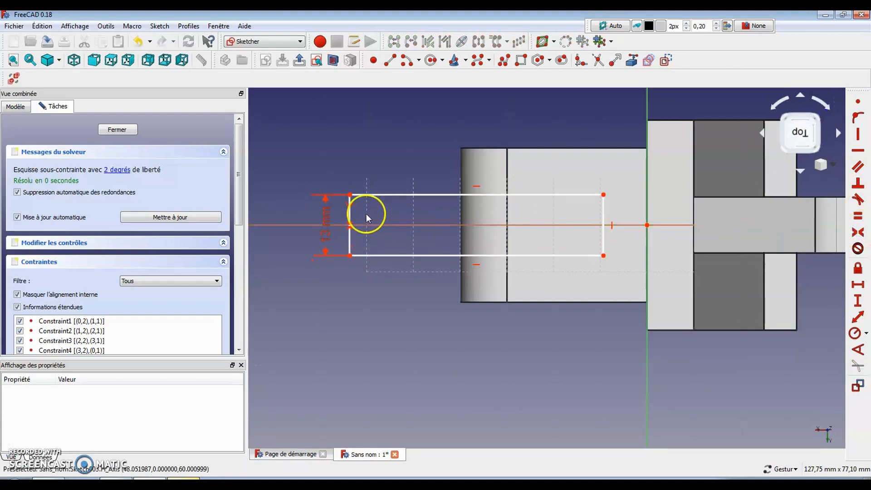
mouse_move(350, 199)
mouse_down()
mouse_move(348, 138)
mouse_move(313, 189)
mouse_move(314, 206)
mouse_move(338, 207)
mouse_up()
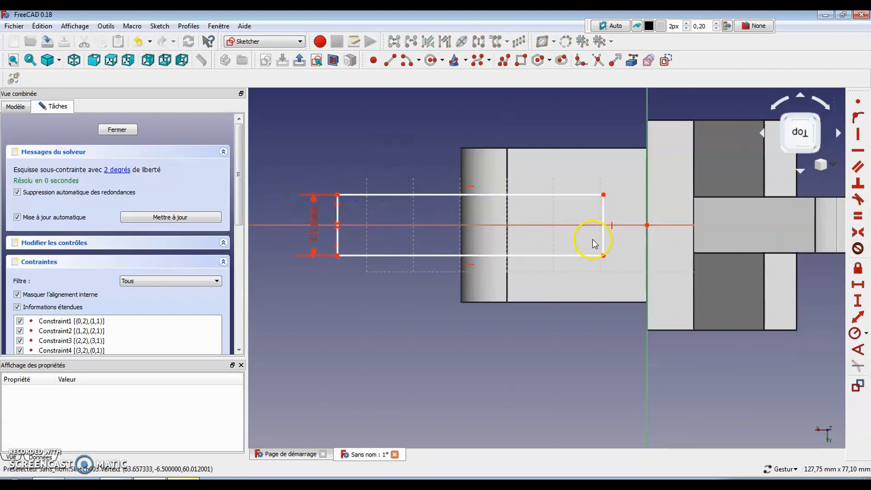
- Constrain the rectangle's inner corner onto the vertical axis and shorten its outer end, keeping it beyond the lug's rounded end
click(604, 195)
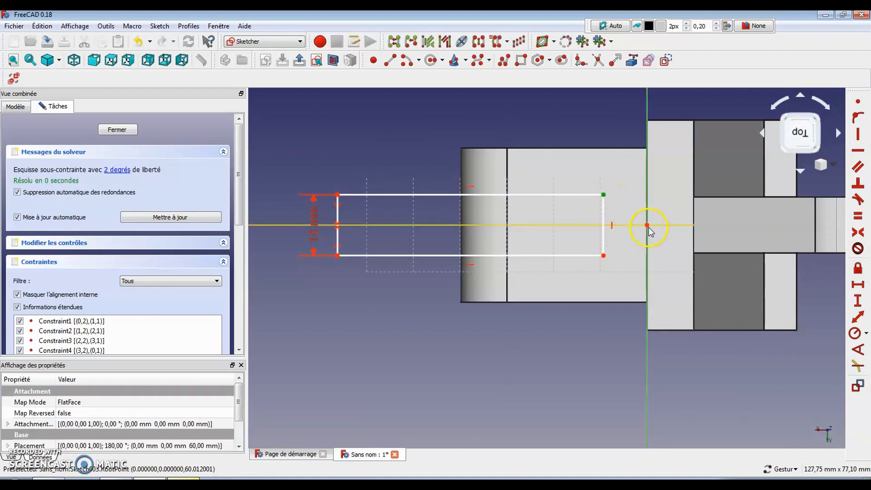
click(647, 103)
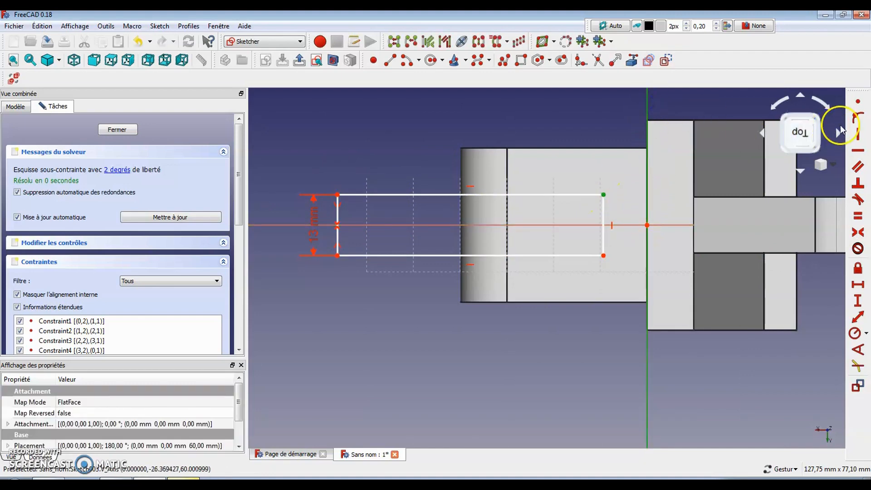
click(858, 117)
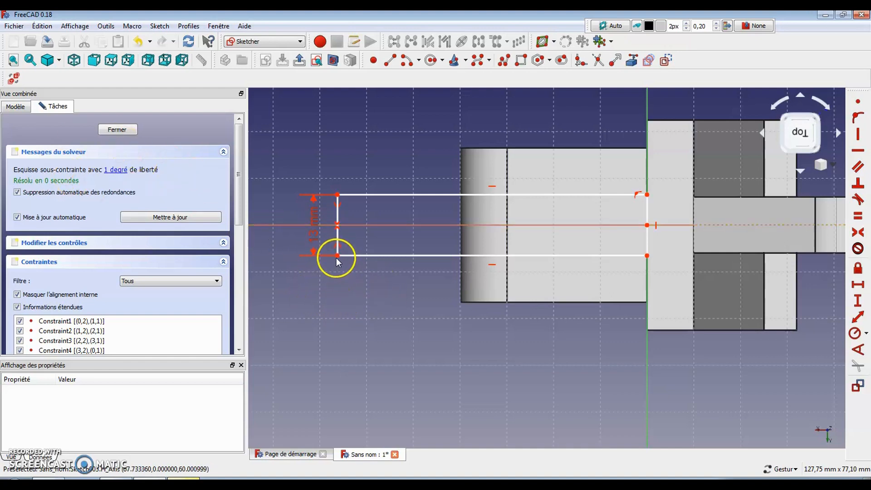
drag(337, 256, 401, 260)
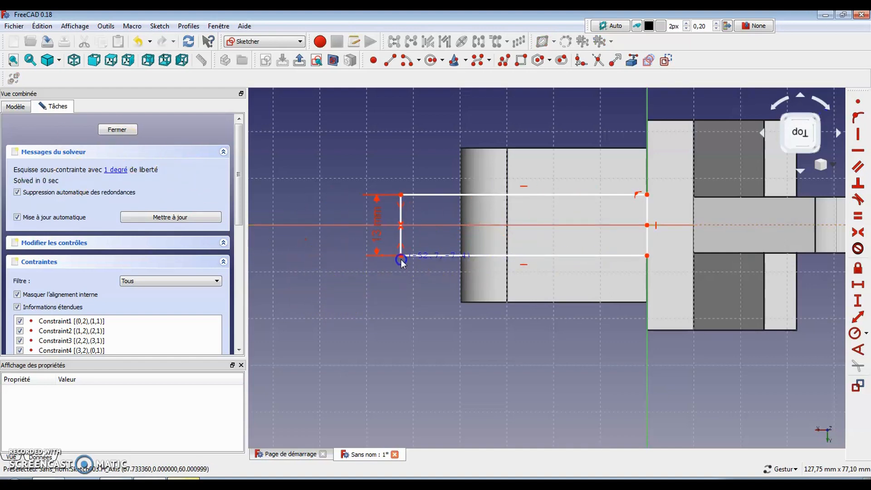
- Close the sketch and pocket the rectangle through all to split the rear block into two lugs
click(119, 131)
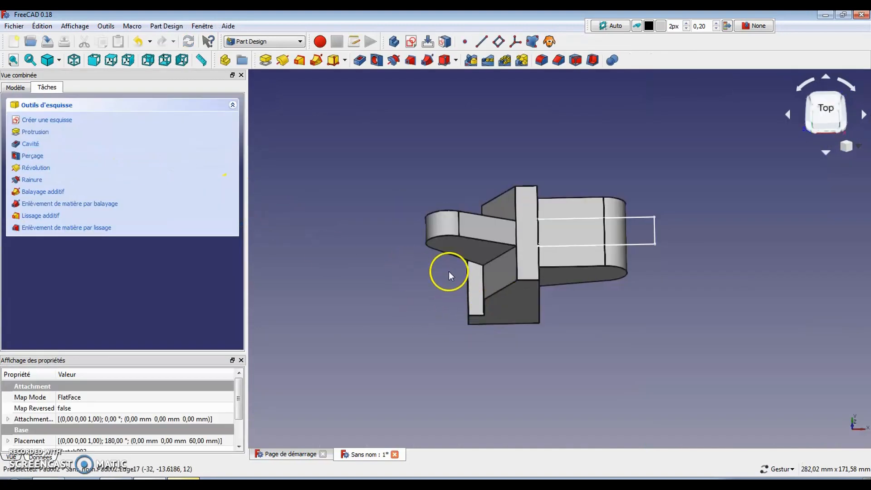
click(30, 145)
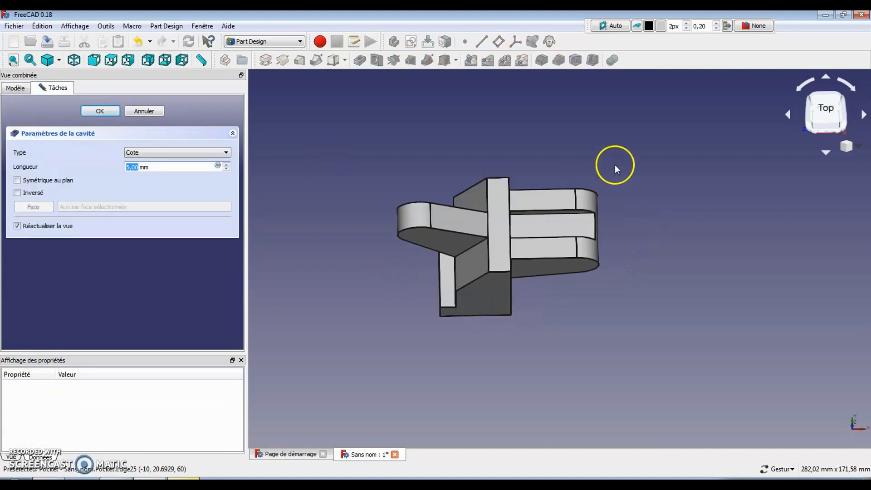
click(225, 154)
click(194, 168)
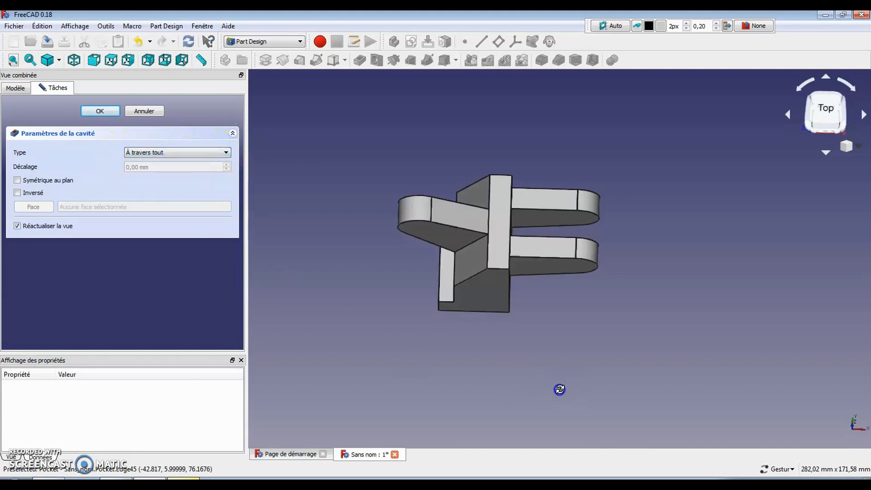
drag(560, 390, 490, 393)
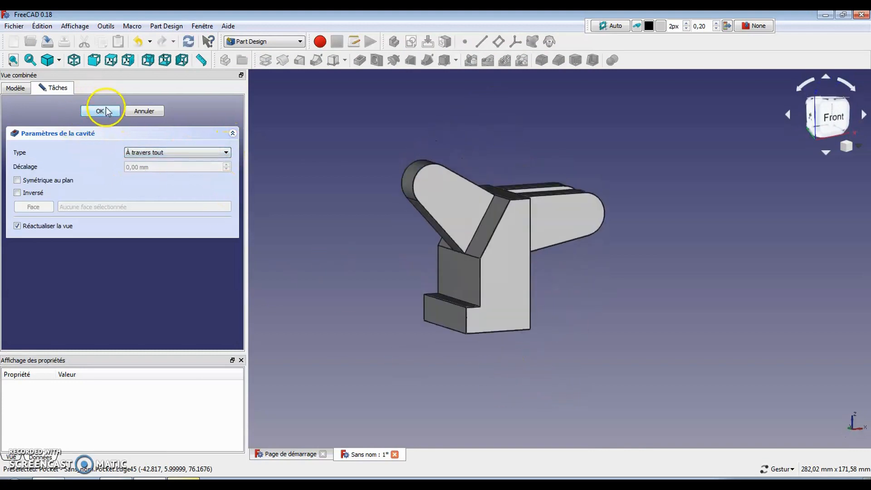
click(107, 112)
drag(430, 247, 538, 307)
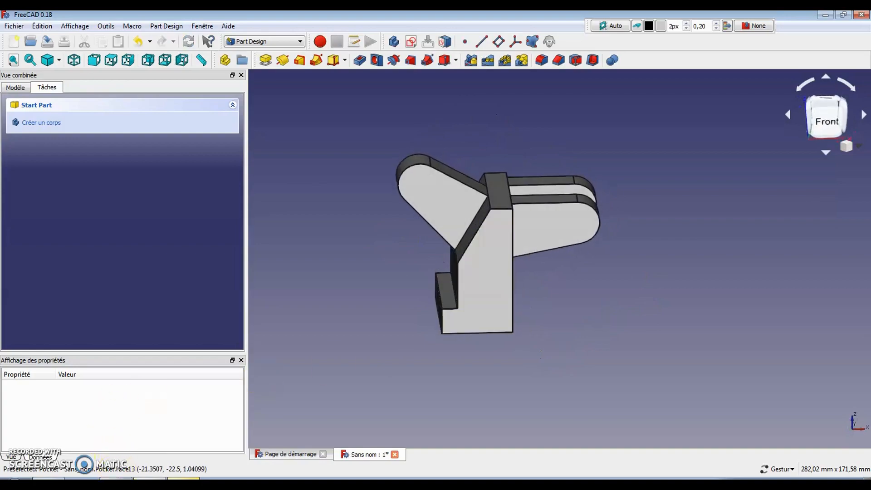
- Check the hole dimensions on the plan4 drawing and start a new sketch on the flat side face of the front inclined arm
click(124, 479)
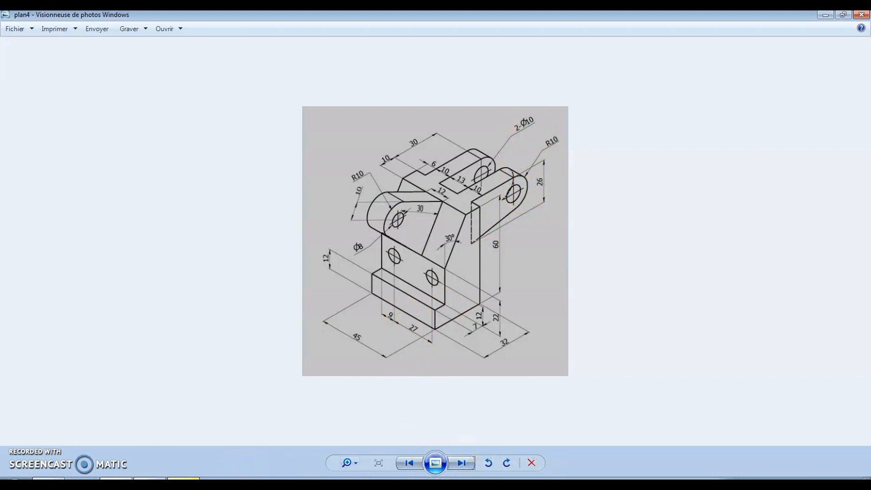
key(alt+Tab)
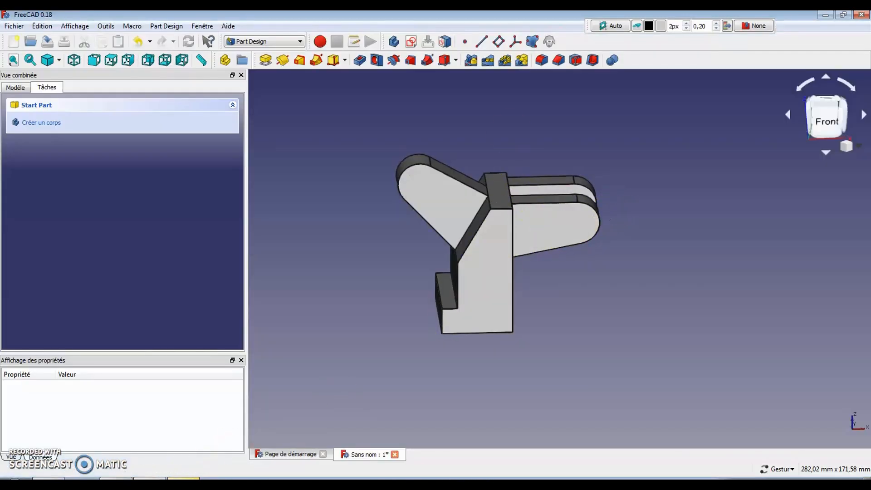
click(429, 202)
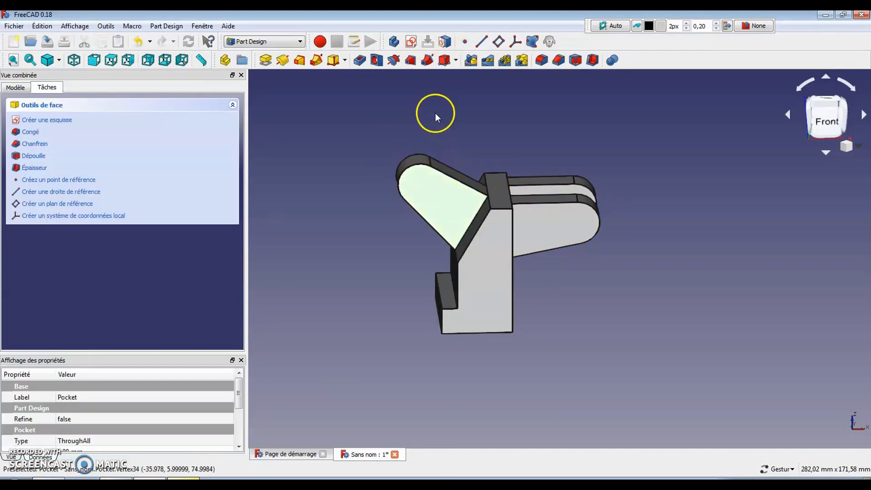
click(411, 41)
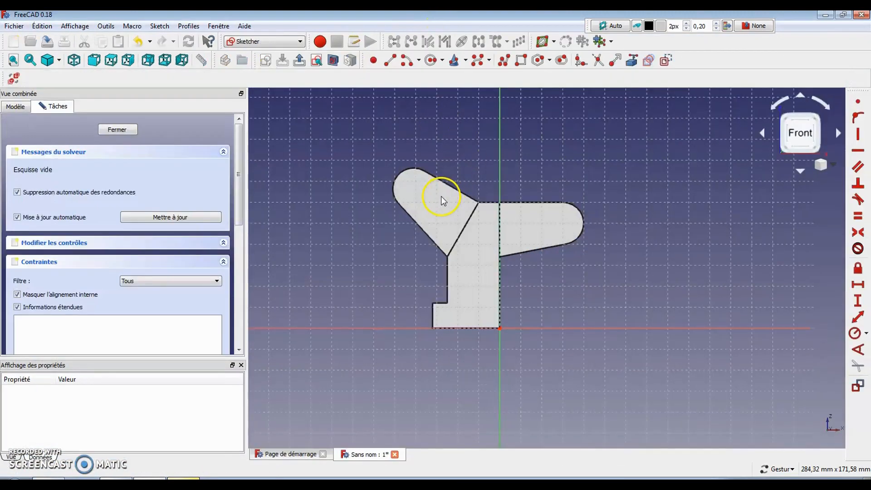
- Import the arm's rounded end as external geometry and draw a circle about 5.8 mm in radius on its arc centre
click(634, 60)
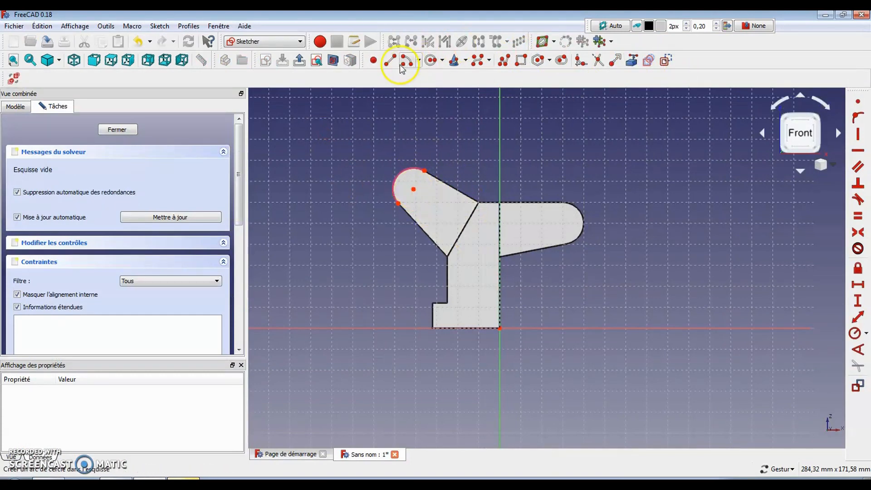
click(433, 62)
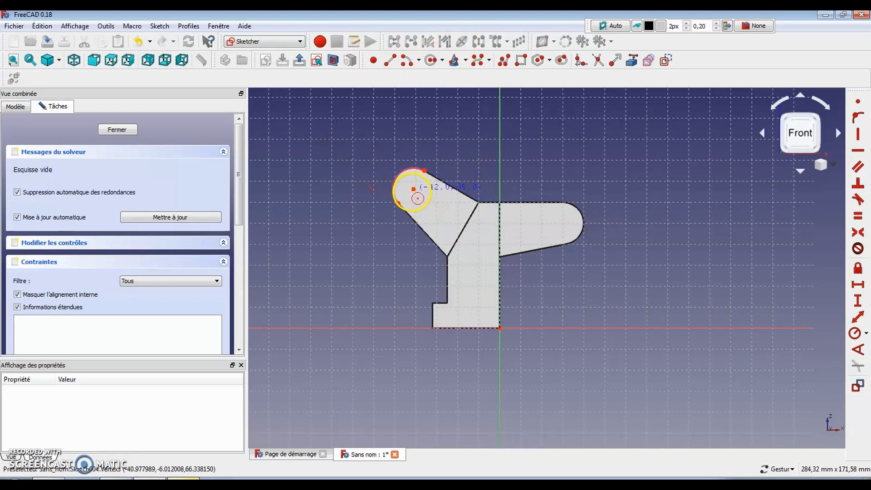
click(414, 189)
click(422, 180)
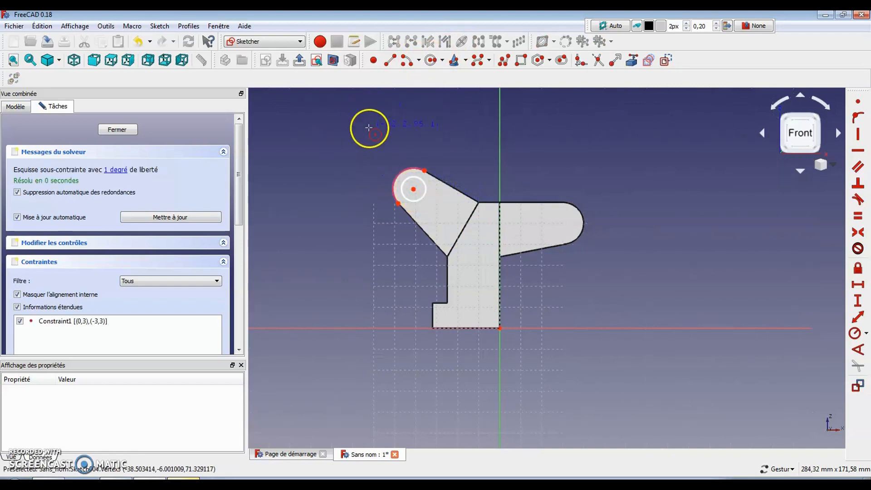
right_click(369, 129)
- Set the circle's radius to 4 mm
click(422, 185)
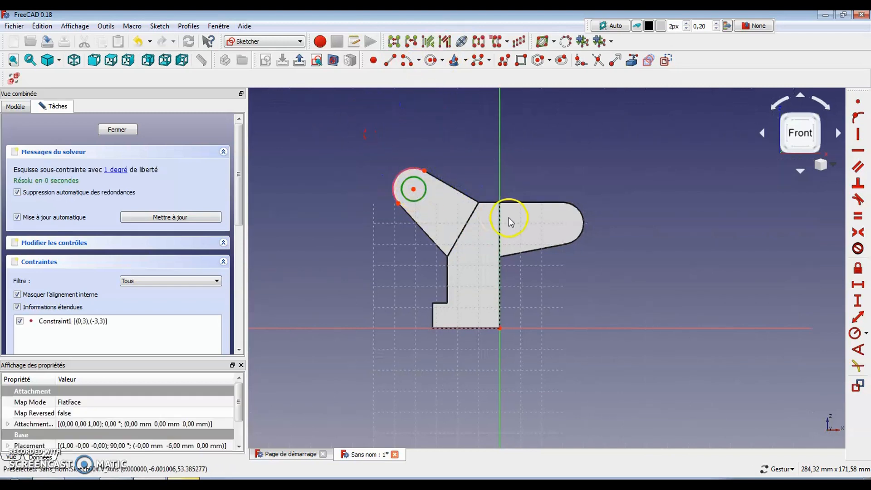
click(857, 334)
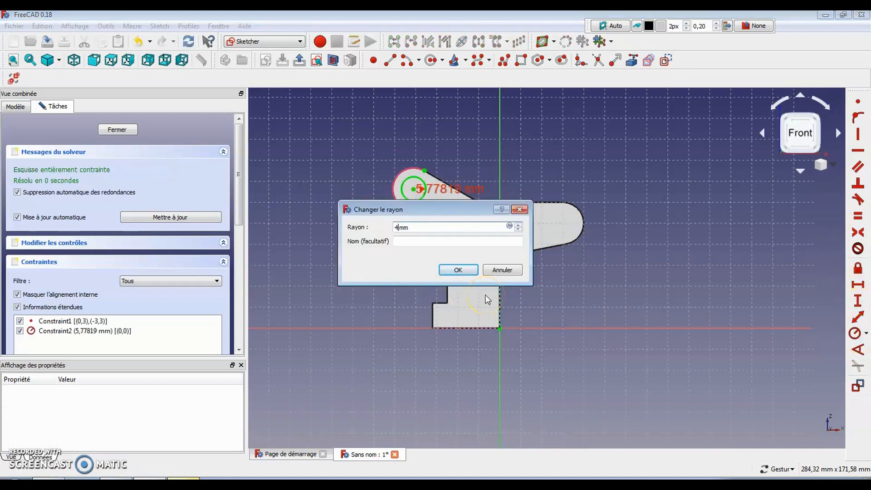
key(Return)
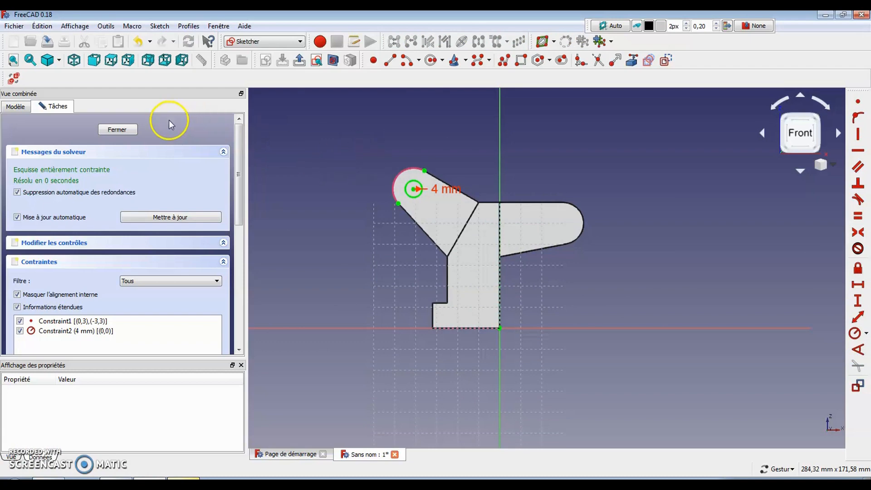
- Close the sketch and pocket the circle through all to make the hole in the front arm
click(129, 132)
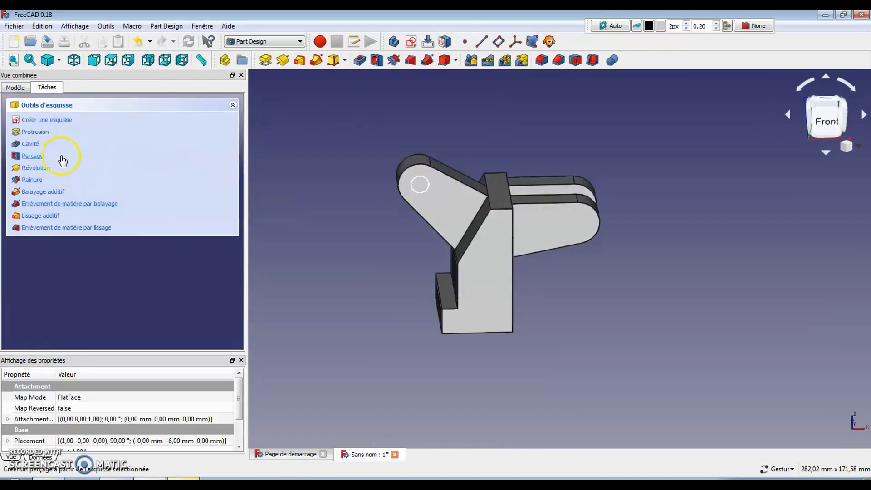
click(32, 145)
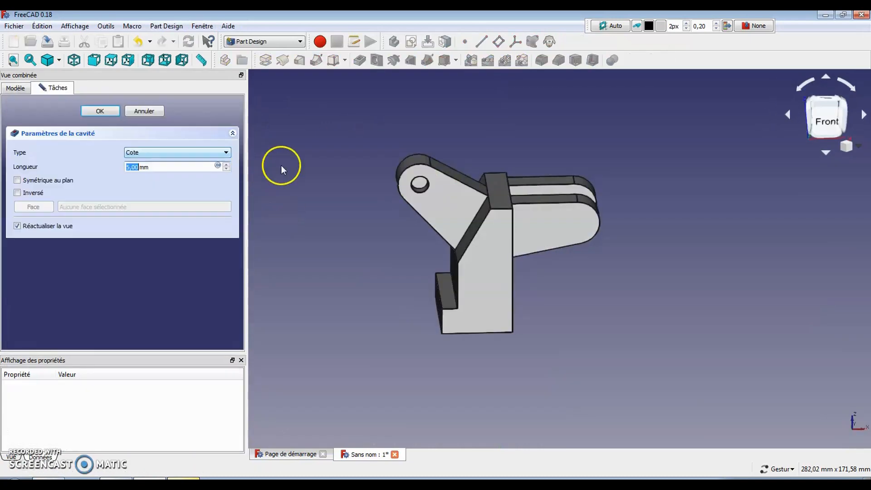
click(224, 153)
click(190, 169)
drag(291, 184, 329, 209)
click(103, 114)
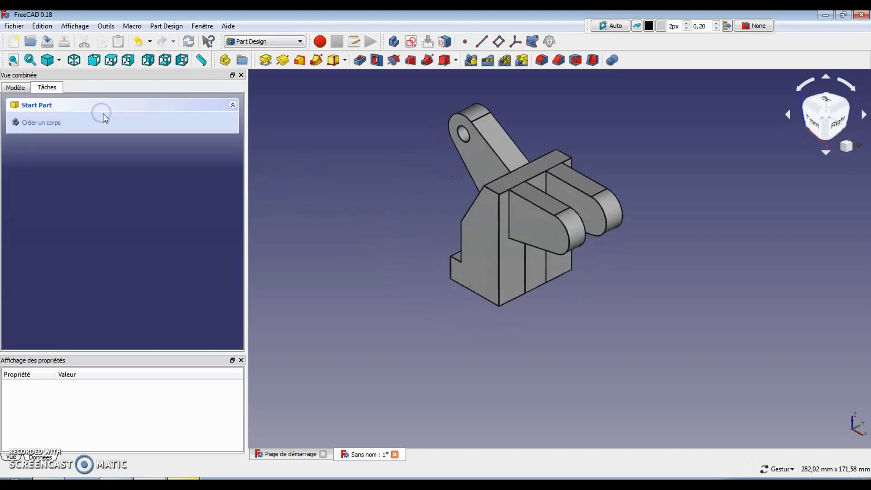
- Start a sketch on the outer side face of the nearer rear lug and import its rounded end as external geometry
click(545, 234)
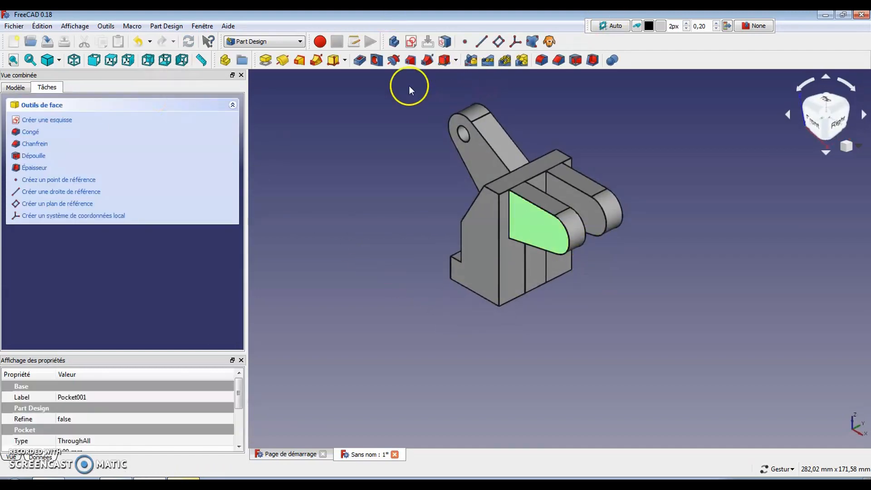
click(411, 42)
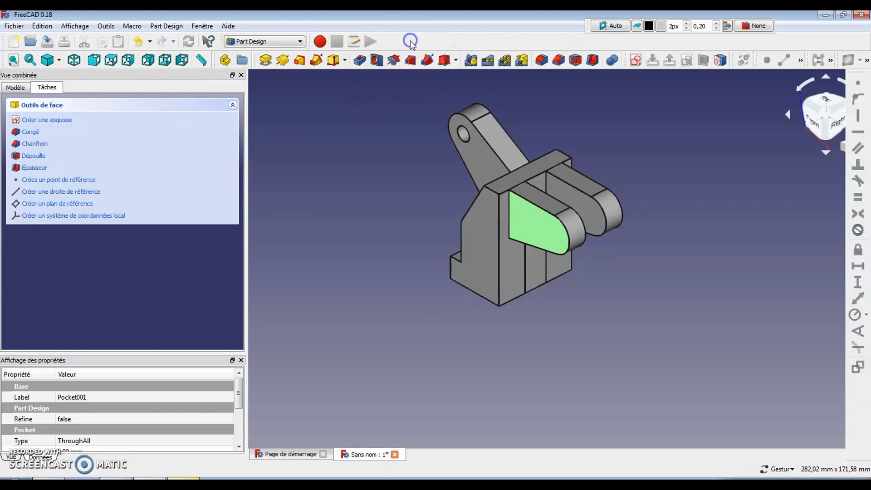
click(631, 60)
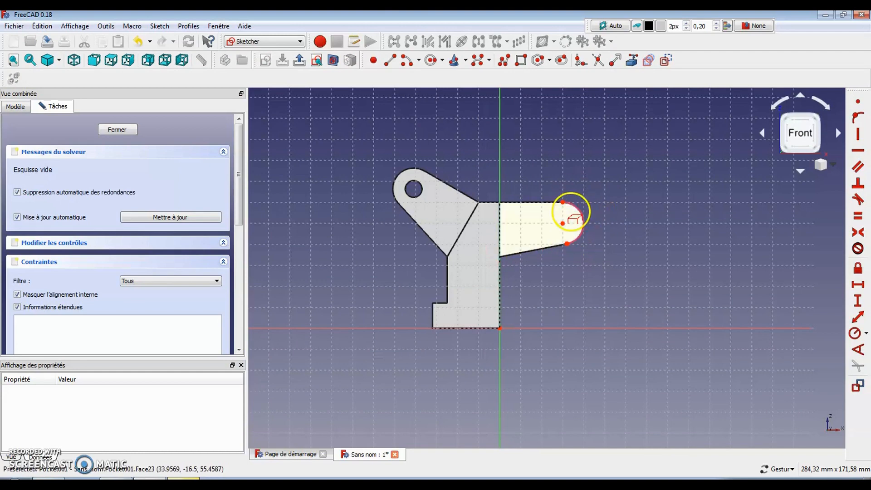
click(582, 220)
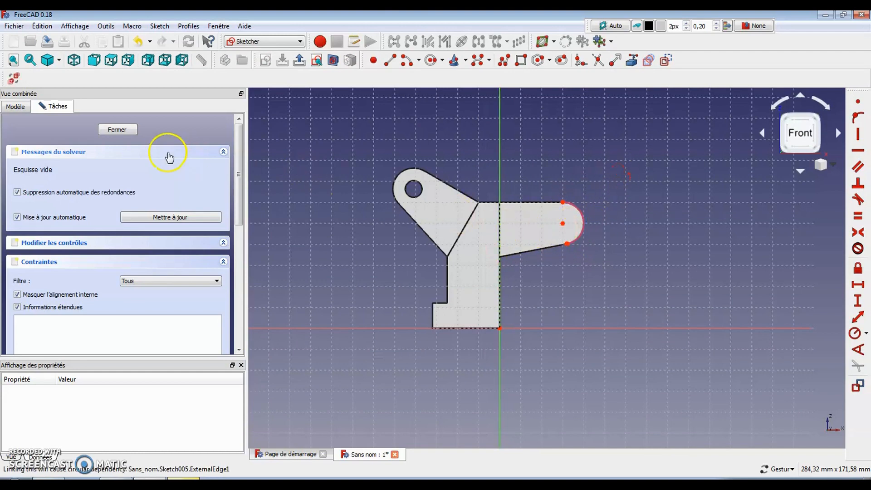
- Draw a circle about 13.2 mm in radius in the empty area above the lug's rounded end
click(431, 61)
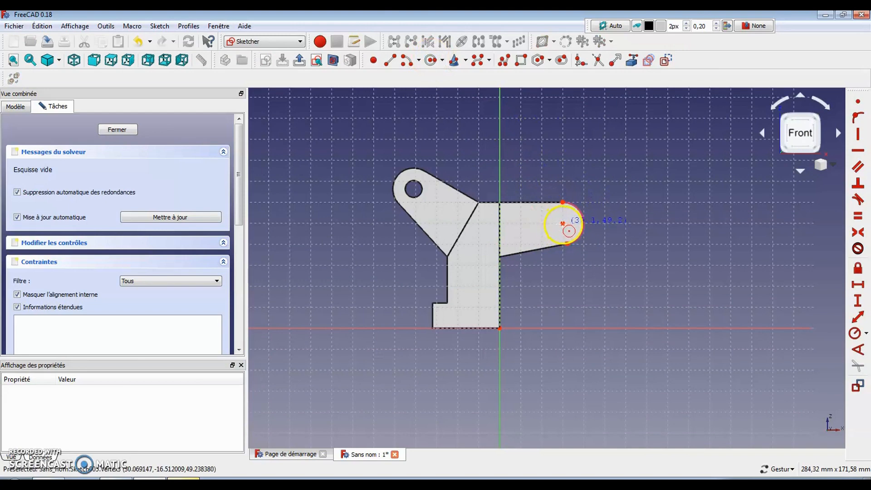
click(581, 159)
click(591, 129)
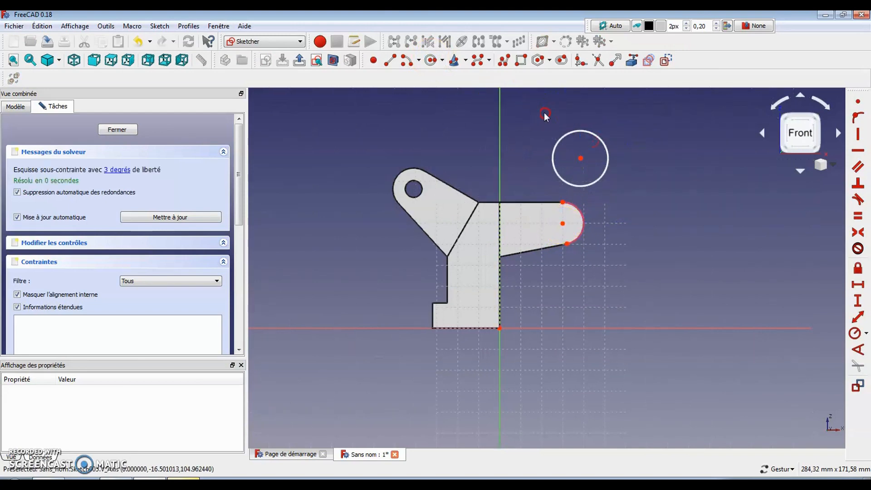
- Constrain the circle's radius to 5 mm
click(607, 151)
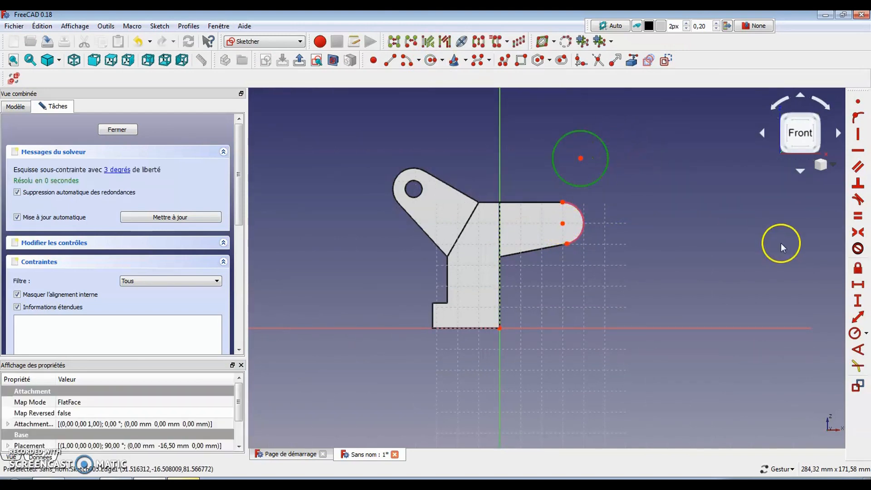
click(858, 338)
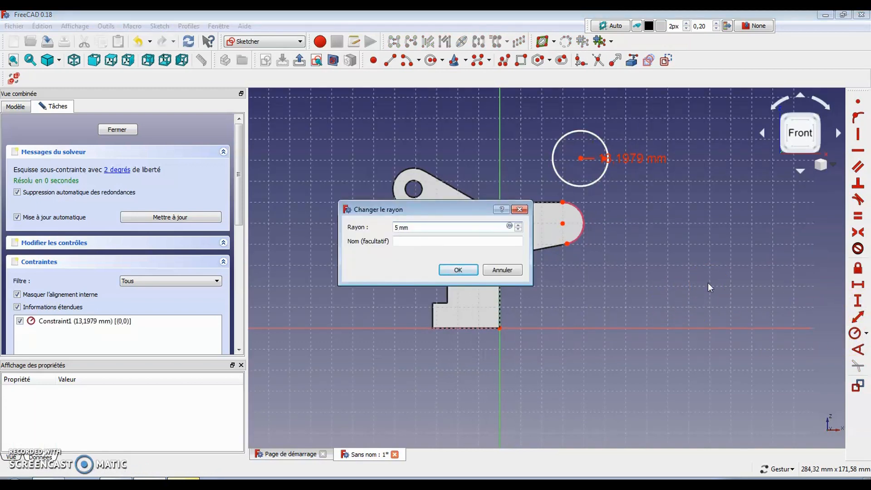
text(5)
key(Return)
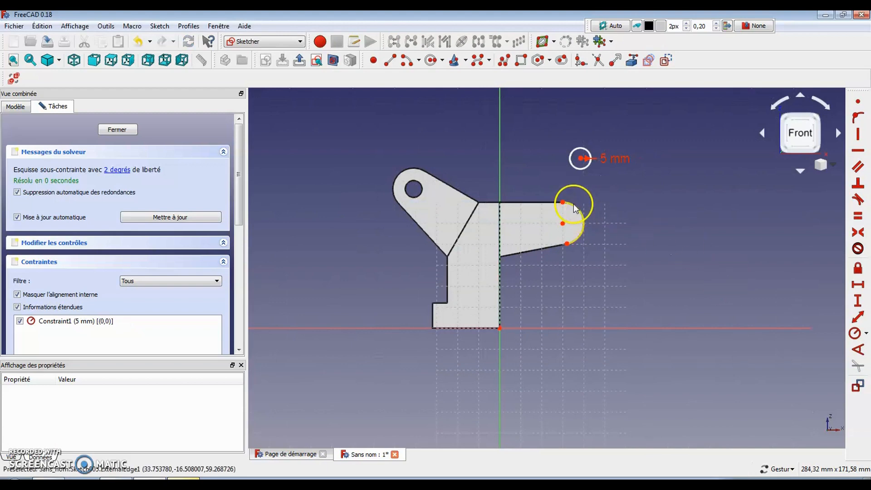
- Make the circle's centre coincident with the arc centre of the lug's rounded end
click(582, 158)
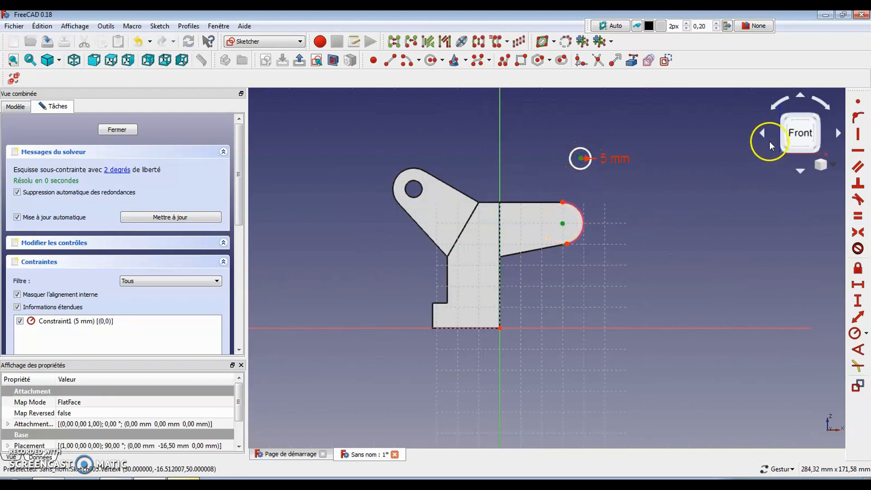
click(858, 103)
click(720, 149)
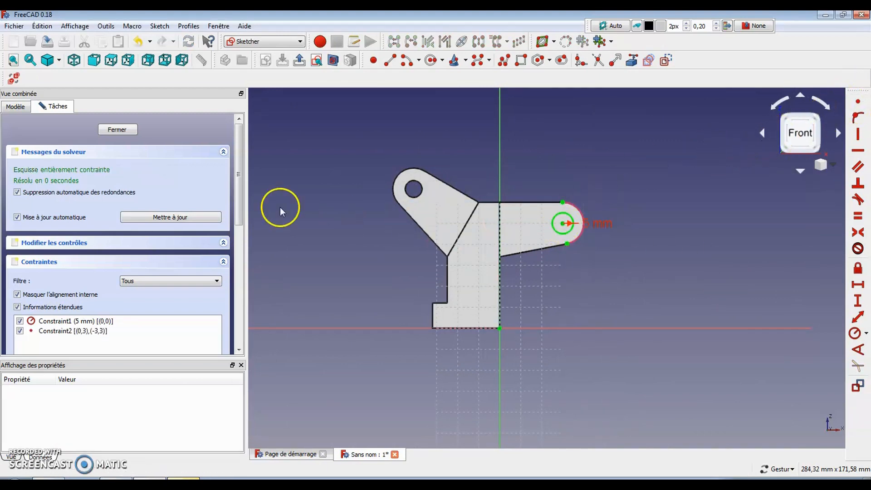
- Close the sketch and pocket the circle through all so the hole cuts both rear lugs
click(114, 130)
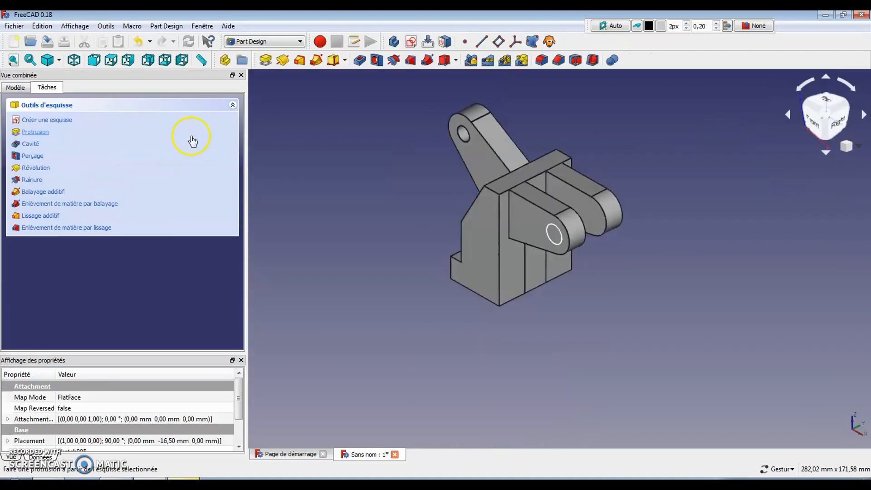
click(31, 143)
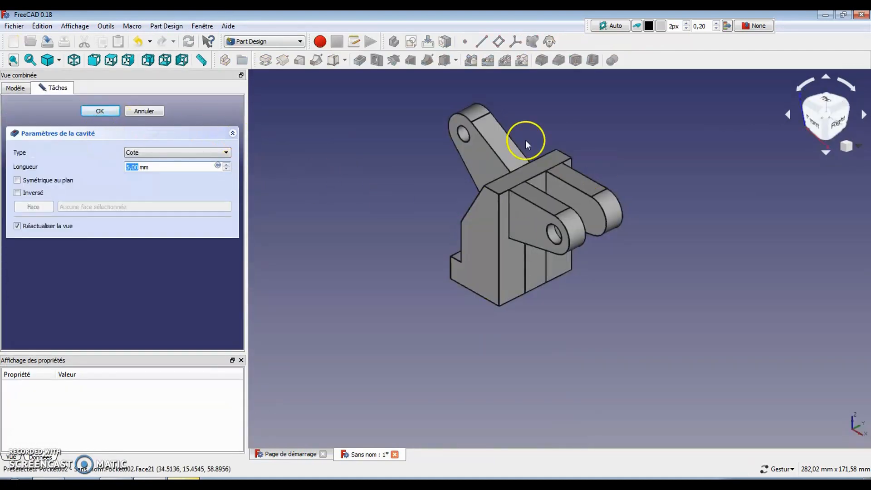
click(230, 155)
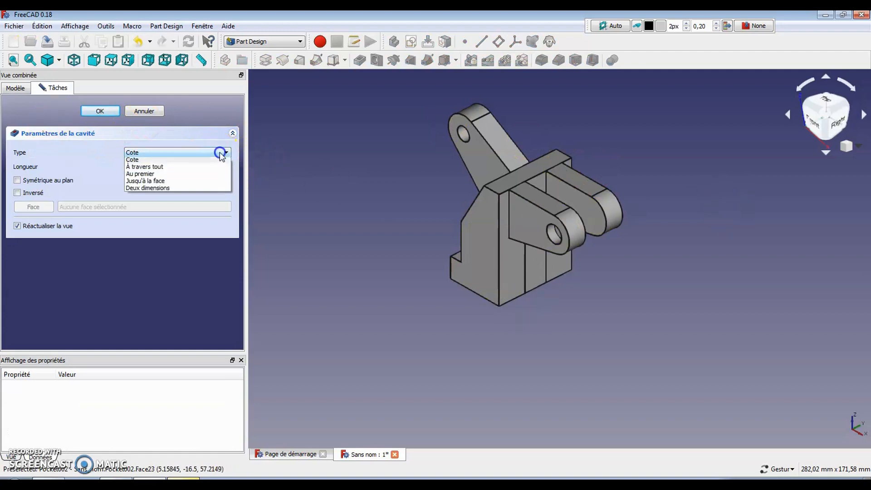
click(205, 168)
drag(394, 339, 240, 243)
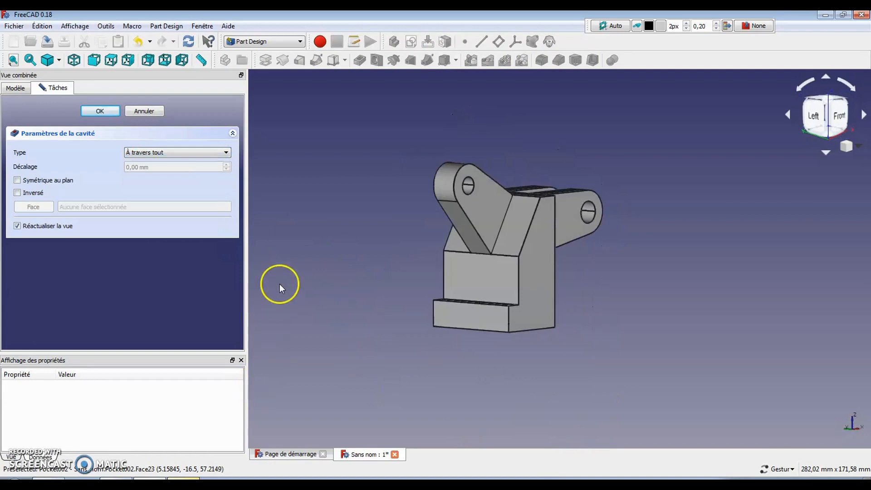
drag(415, 344, 354, 385)
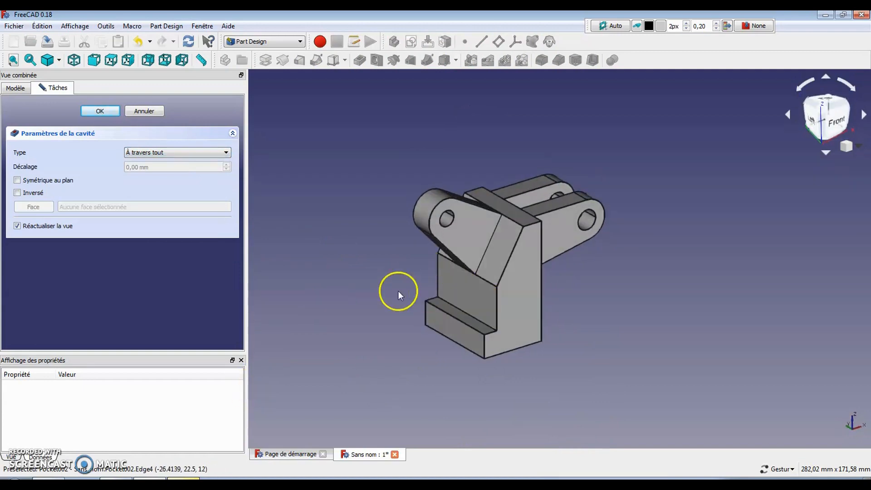
click(100, 112)
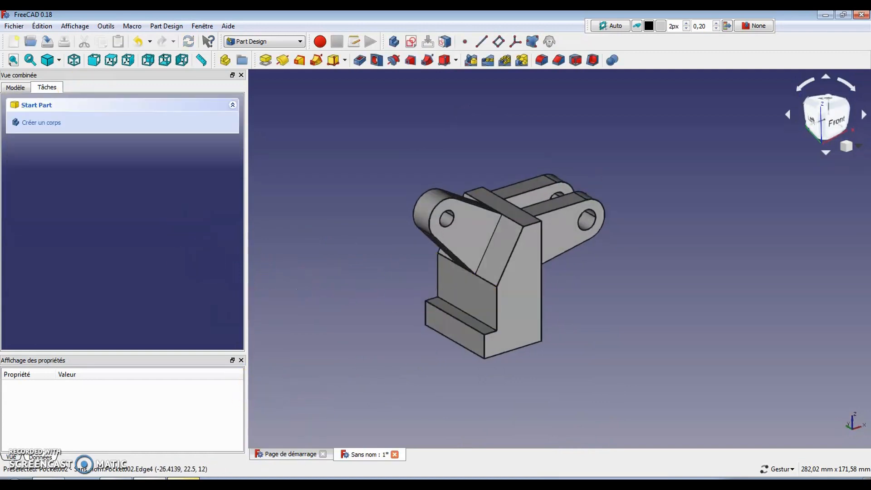
- Check the base hole dimensions on the plan4 drawing and start a sketch on the vertical face above the base's step
click(444, 285)
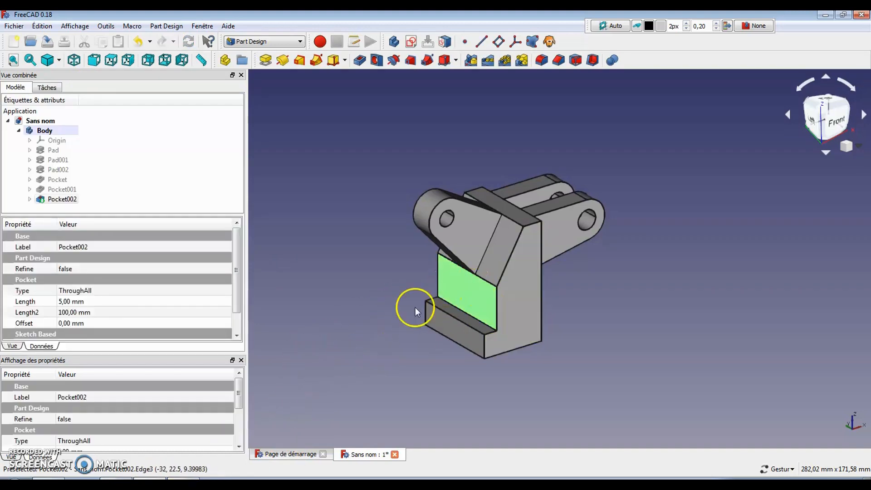
key(alt+Tab)
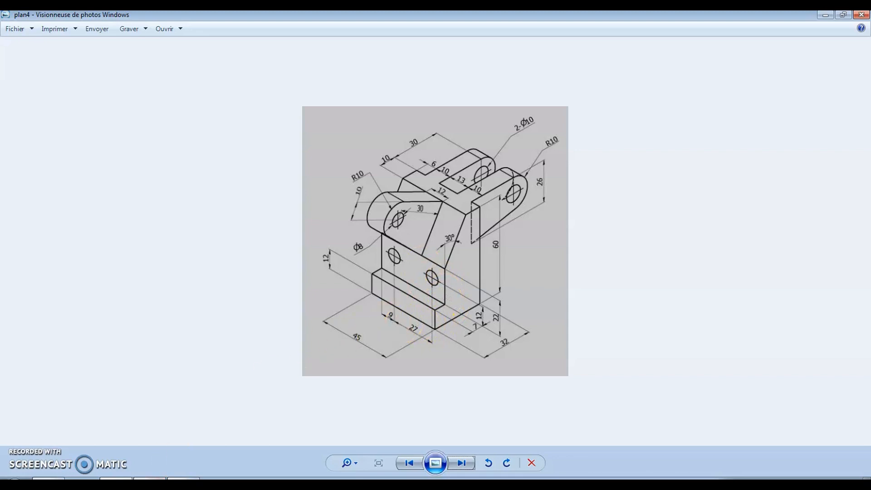
click(150, 478)
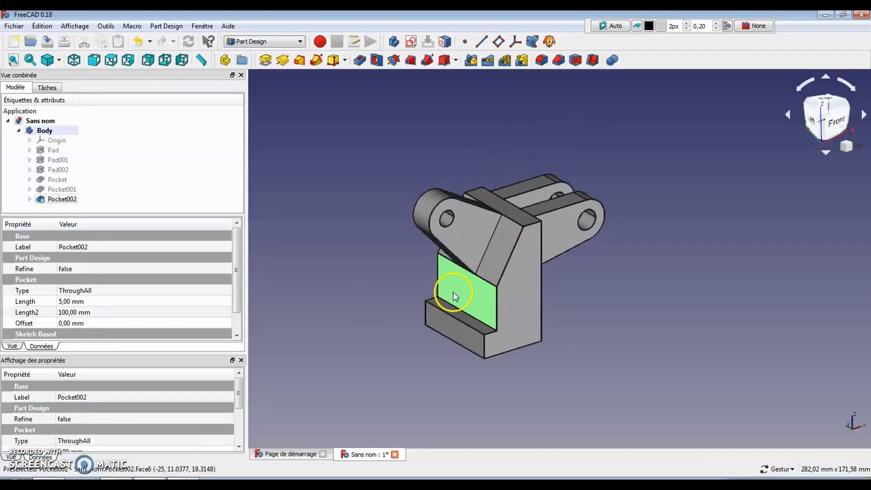
click(412, 41)
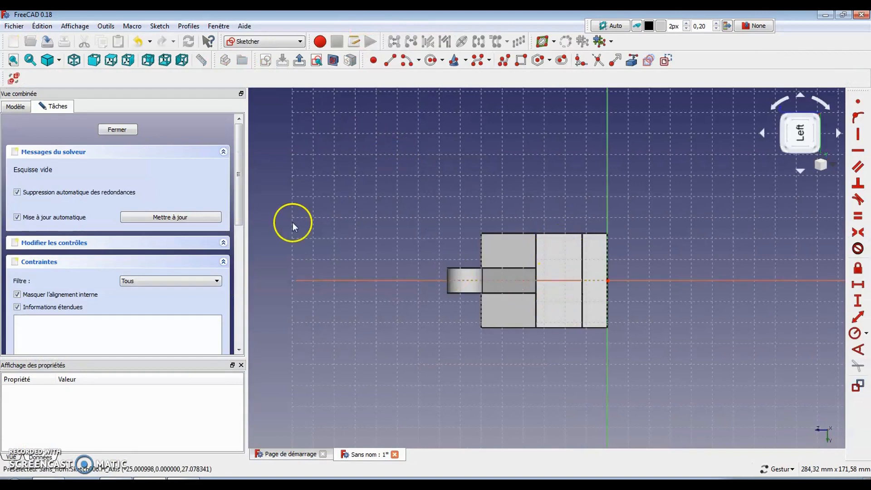
- Import the two opposite side edges of the vertical face as external geometry
click(631, 62)
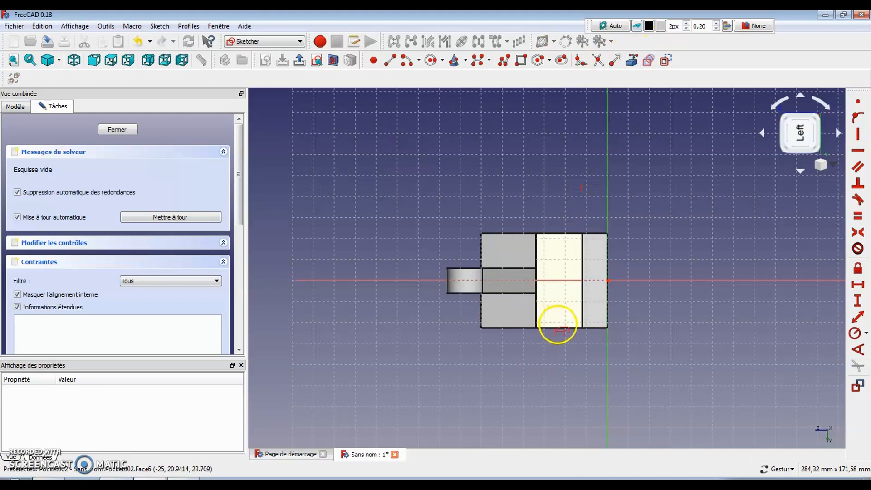
click(560, 234)
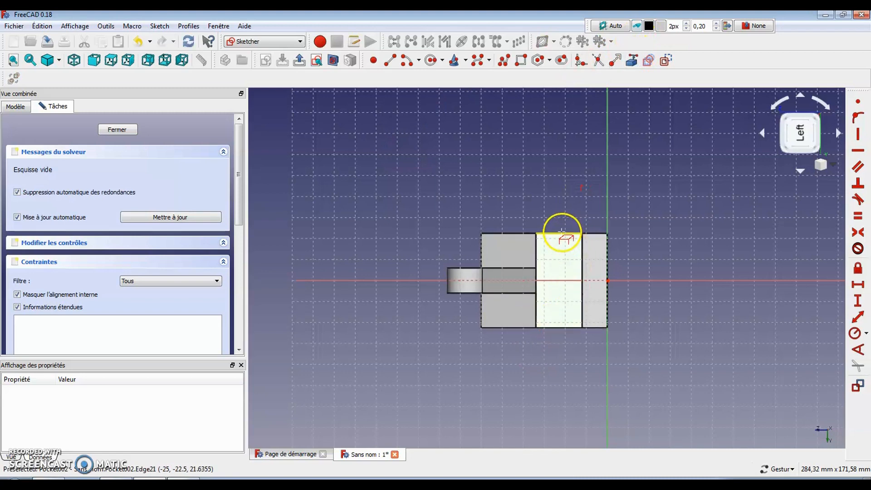
click(557, 328)
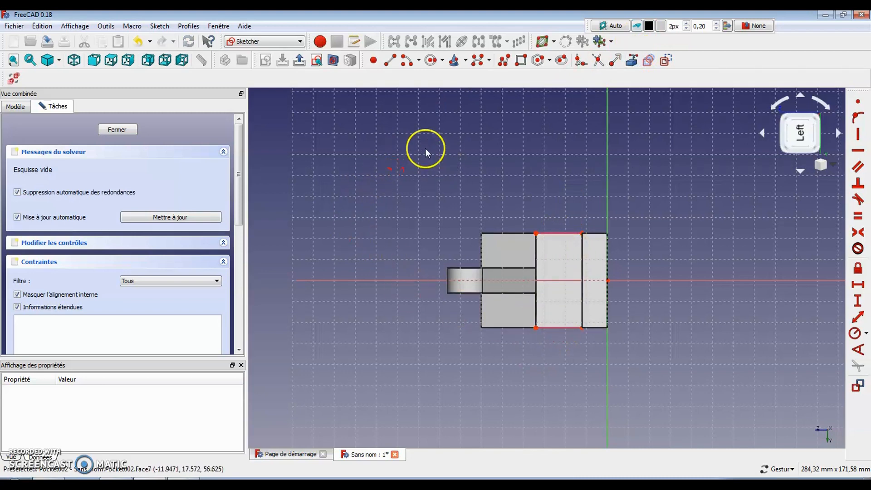
- Draw two circles on the face, one on each side of the horizontal axis, the lower one about 9.3 mm in radius
click(432, 60)
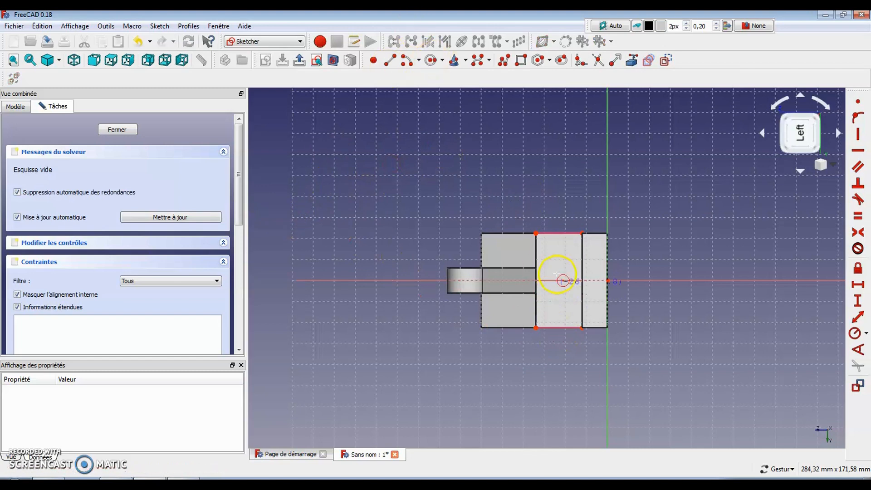
click(548, 310)
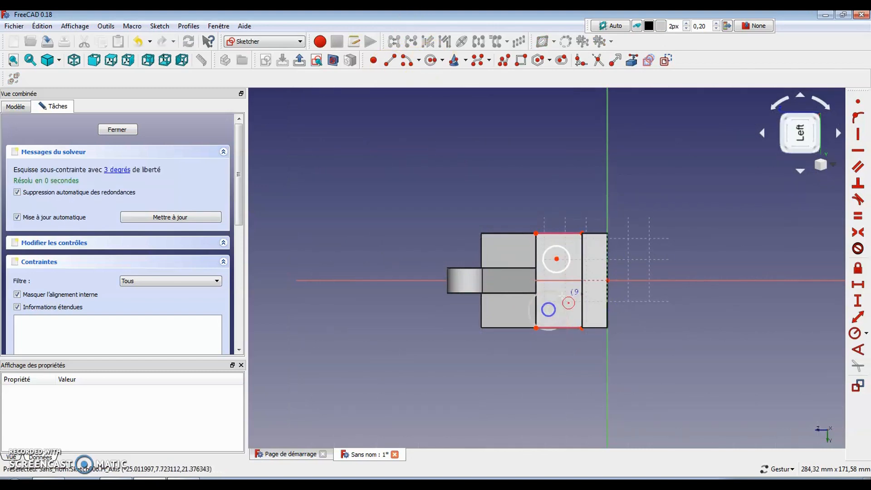
click(562, 298)
right_click(514, 171)
- Constrain both circles to the same radius of 4 mm
click(555, 294)
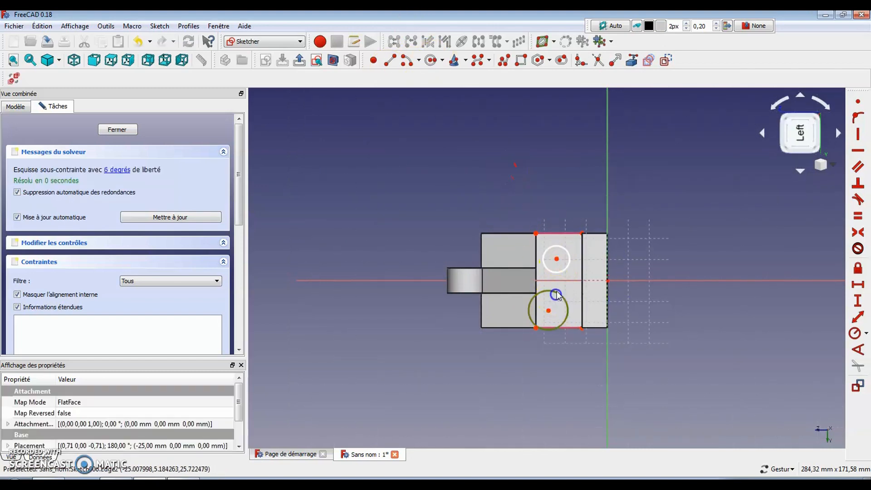
click(565, 265)
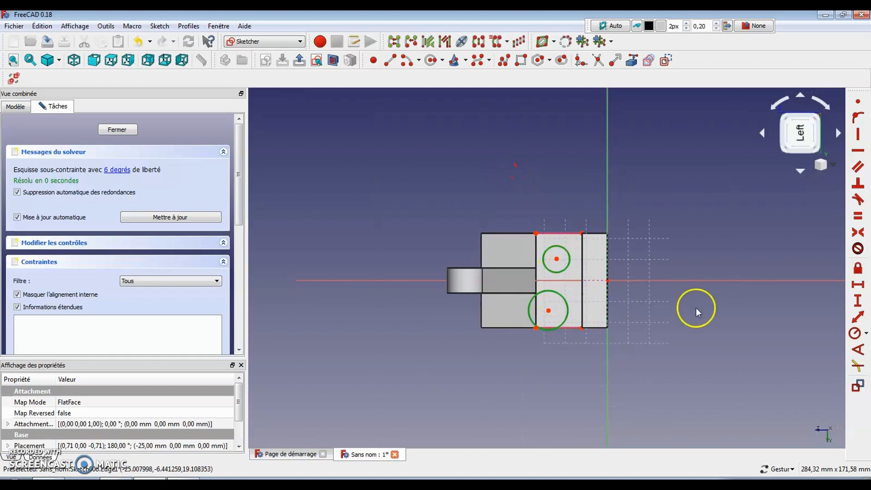
click(855, 333)
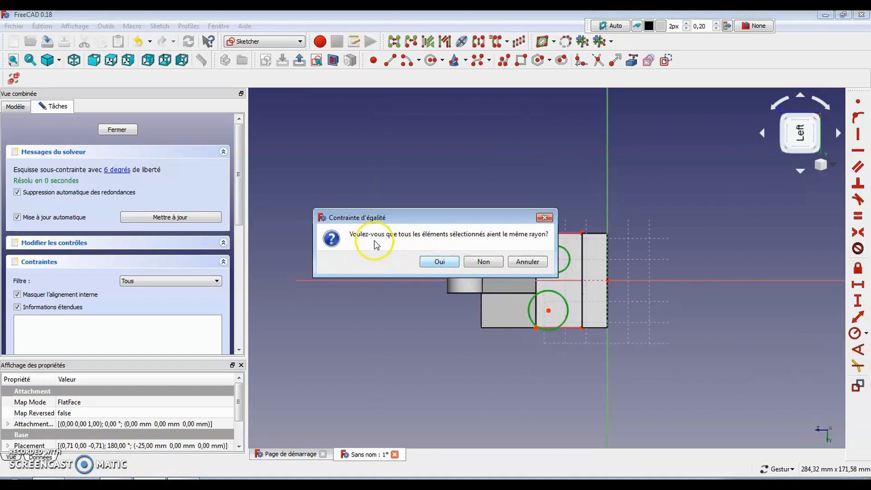
click(431, 263)
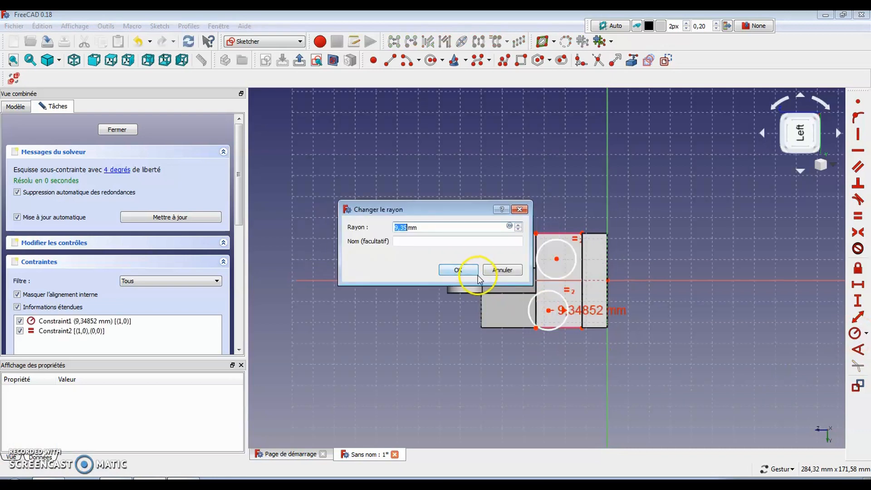
key(Return)
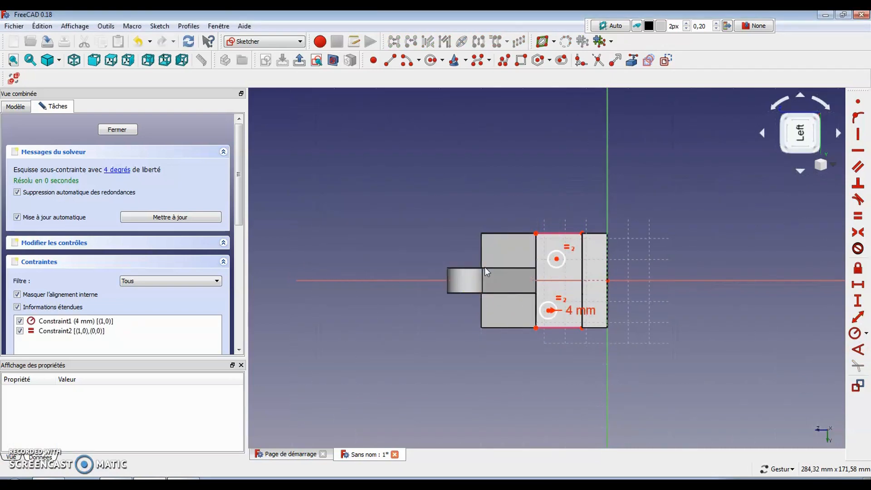
- Align the two circle centres vertically and shift the circles toward the middle of the face
scroll(550, 308, up, 5)
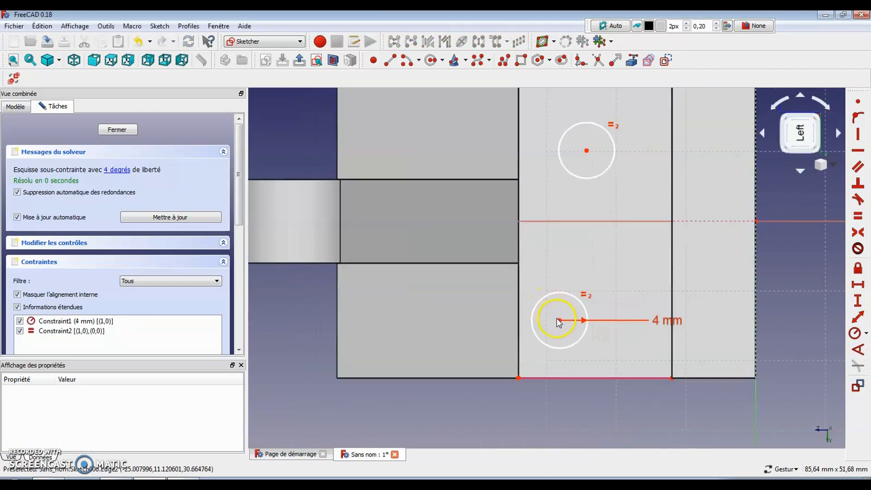
scroll(554, 320, down, 2)
click(557, 320)
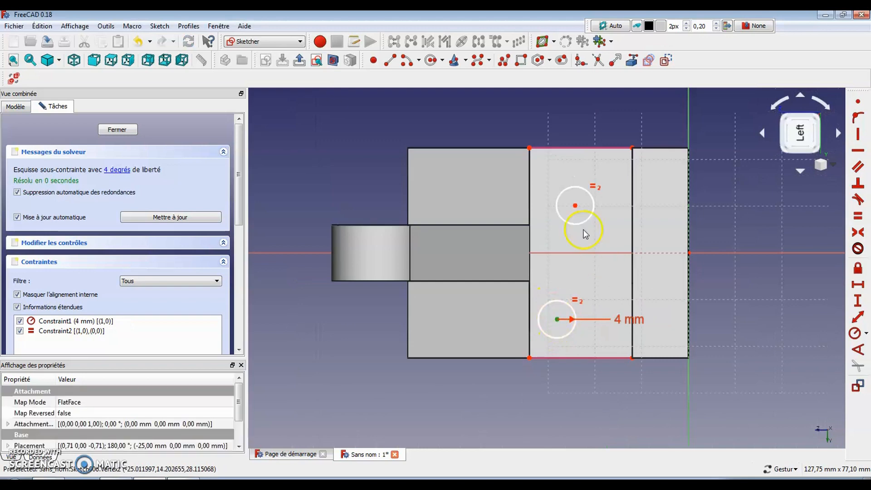
click(858, 136)
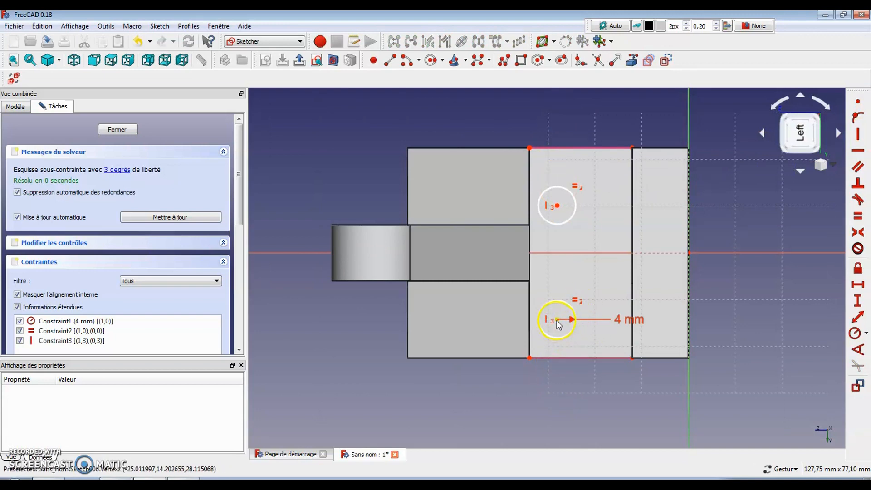
drag(557, 320, 579, 313)
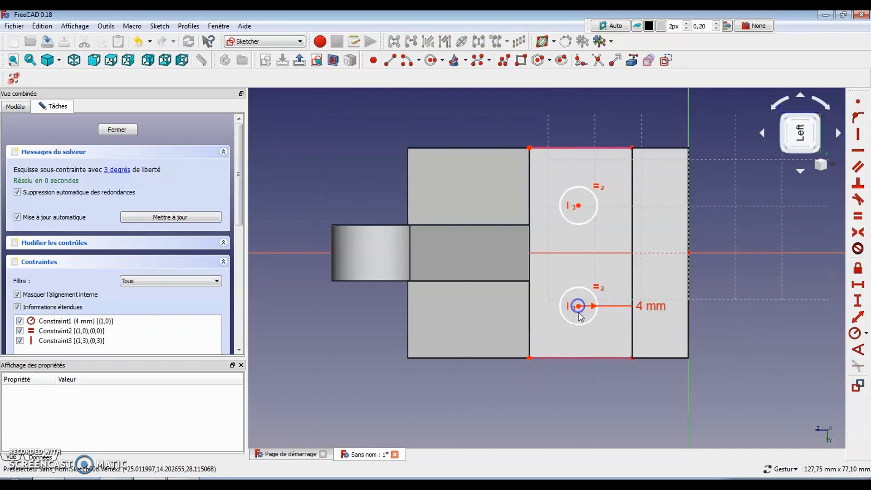
- Constrain the lower circle's centre to 9 mm from the lower imported edge
click(596, 357)
click(858, 317)
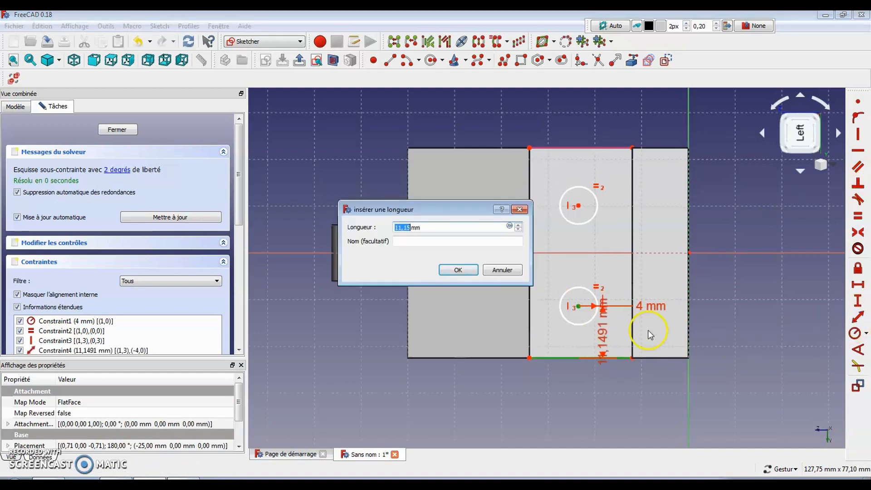
text(9)
key(Return)
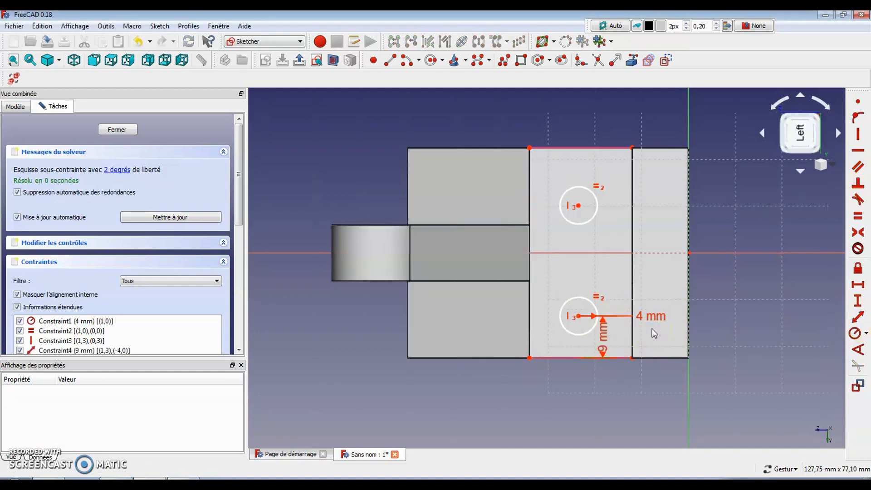
- Check the hole spacing on the plan4 drawing and set the vertical distance between the two circle centres to 27 mm
click(579, 316)
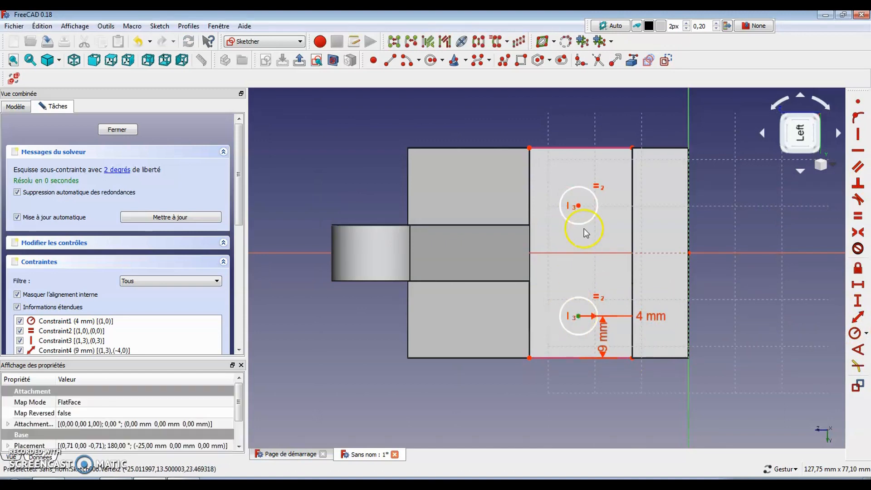
click(579, 207)
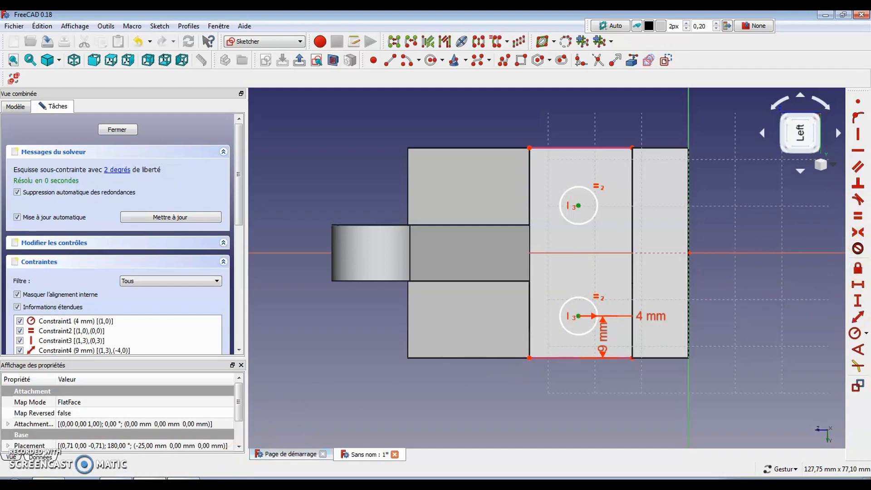
click(150, 481)
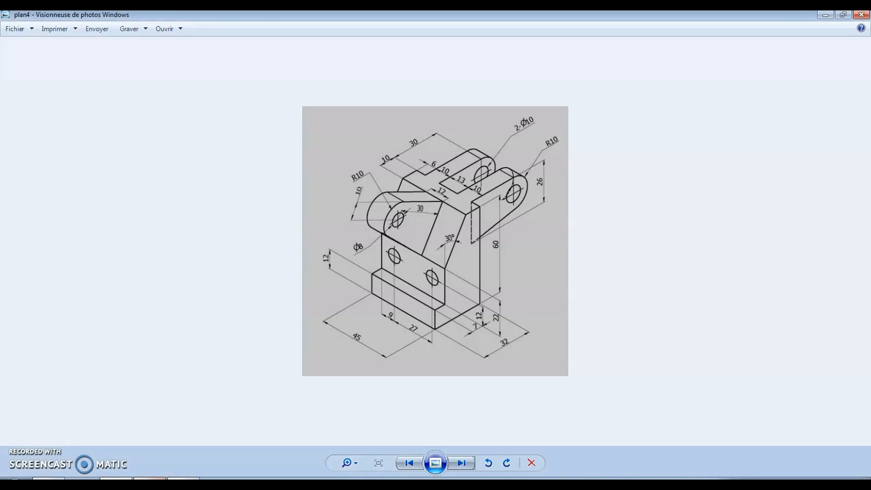
click(150, 481)
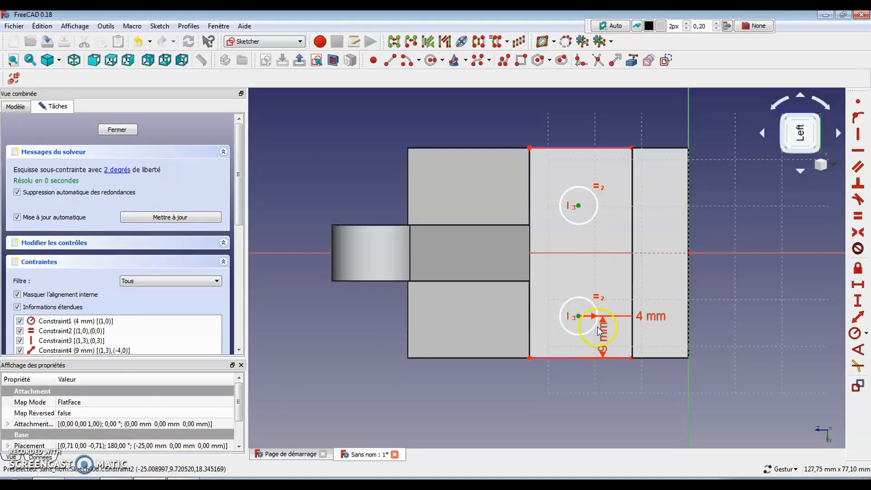
click(859, 301)
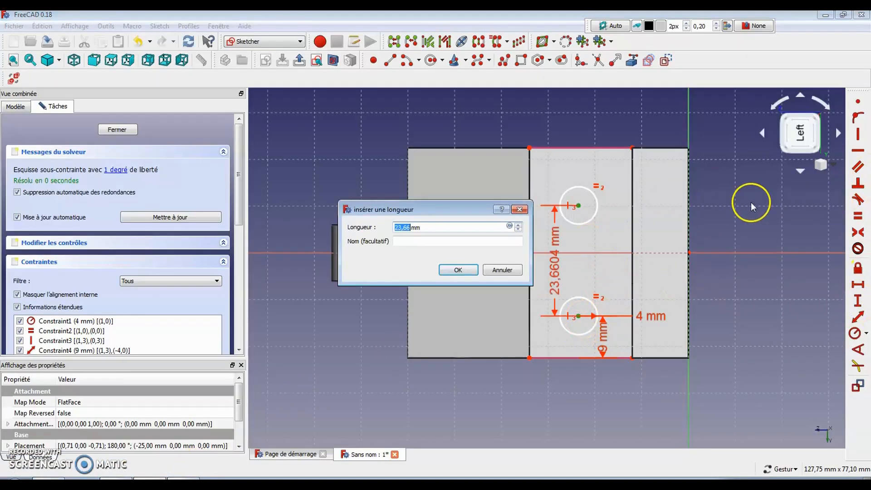
text(27)
key(Return)
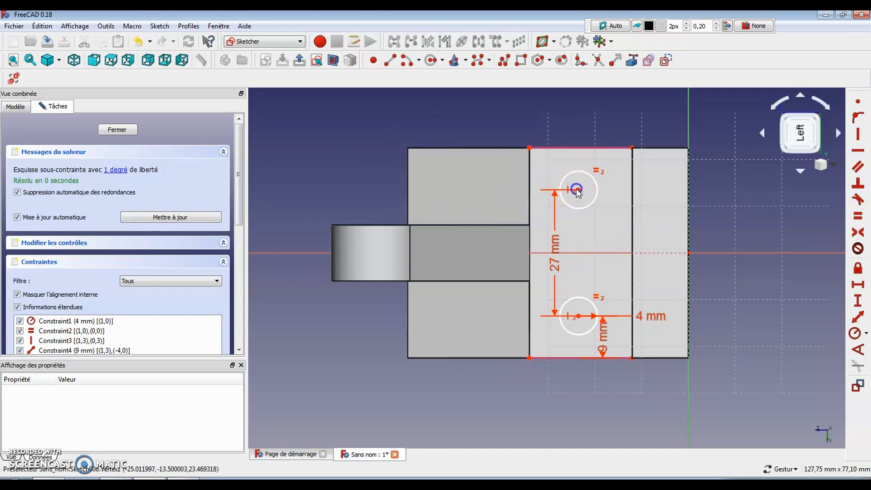
- Try to dimension the vertical distance between the upper circle's centre and the upper imported edge
click(629, 149)
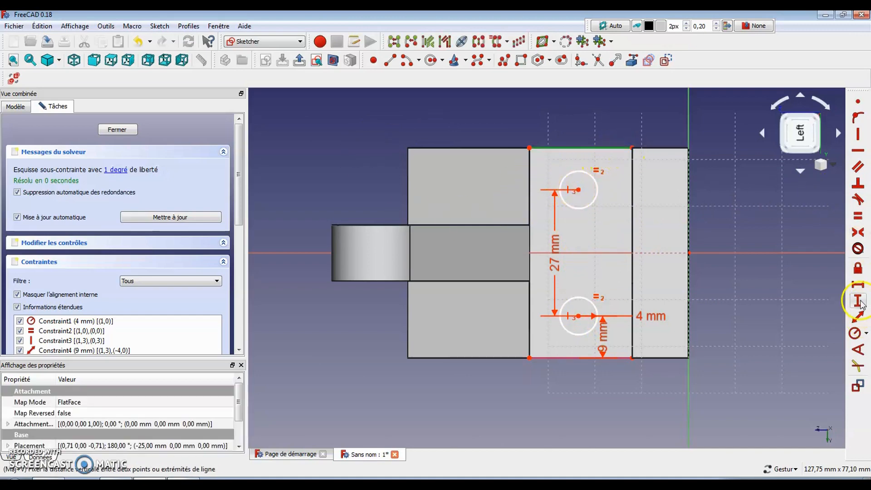
click(857, 300)
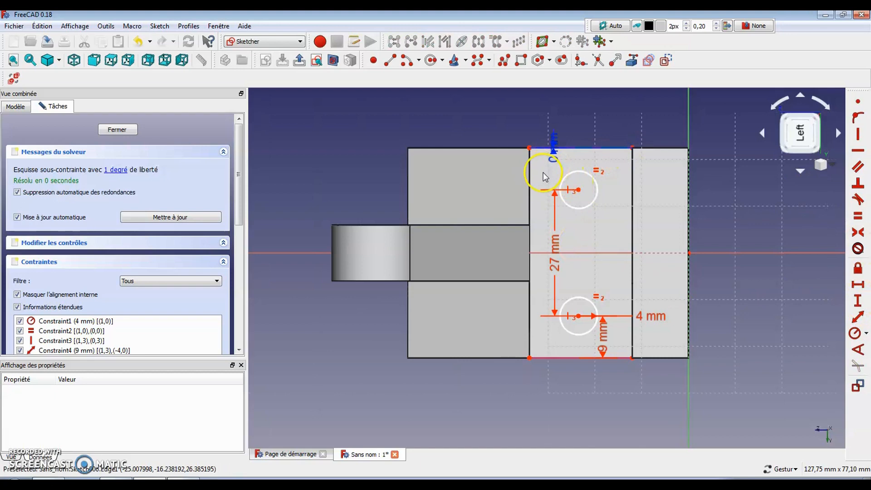
drag(553, 152, 496, 198)
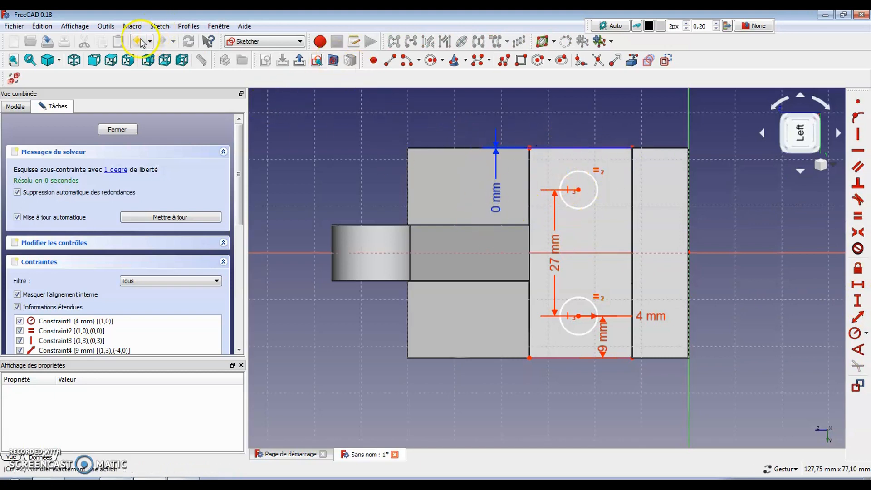
click(495, 198)
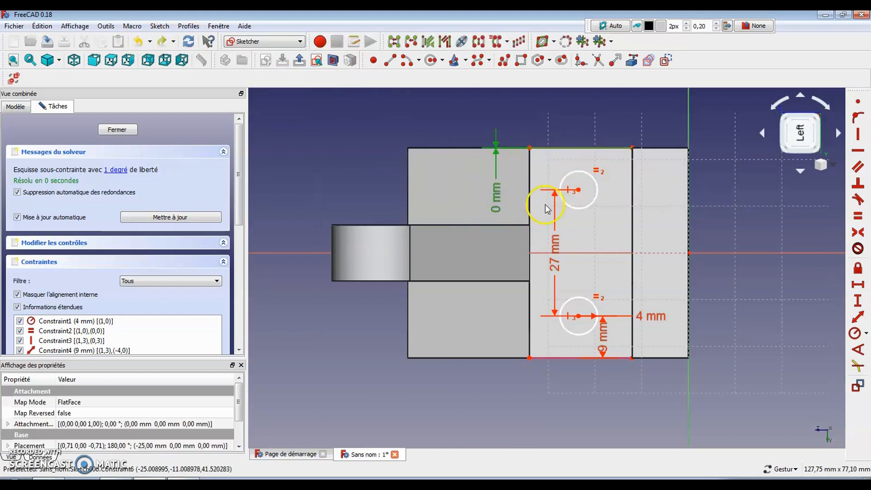
key(Delete)
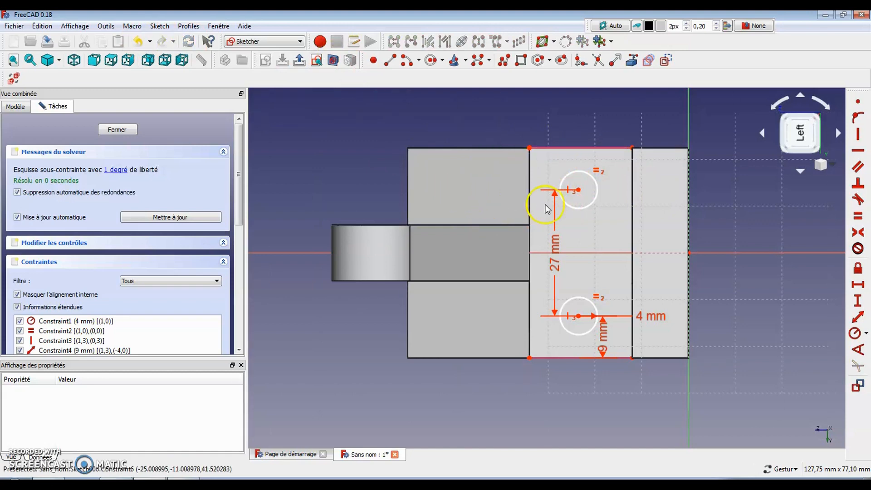
click(579, 190)
click(595, 150)
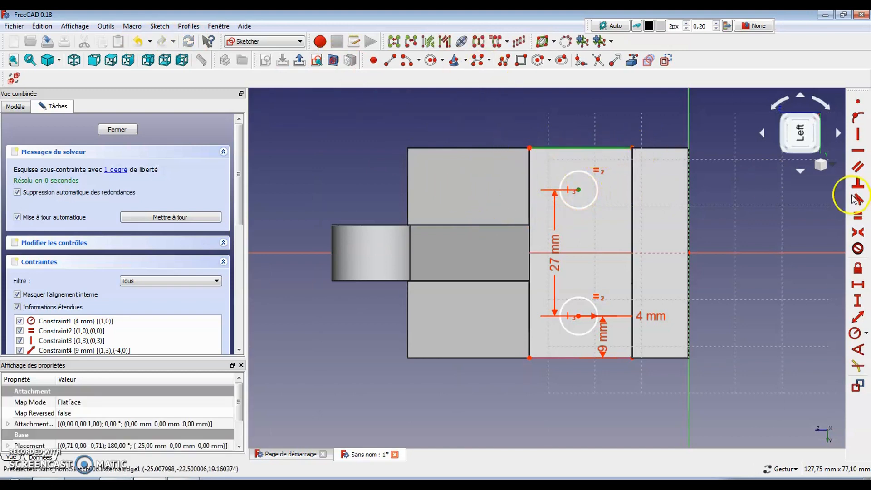
click(858, 300)
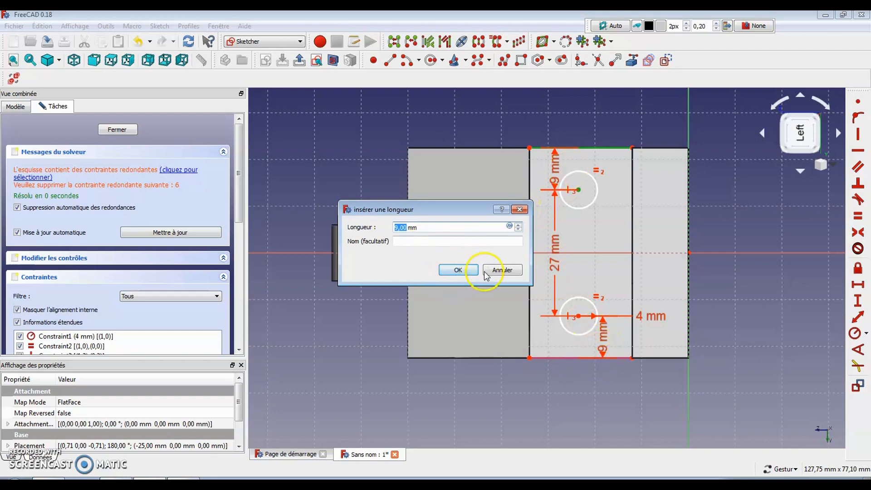
click(501, 269)
- Delete the 9 mm edge distance and the 27 mm centre distance constraints
click(600, 349)
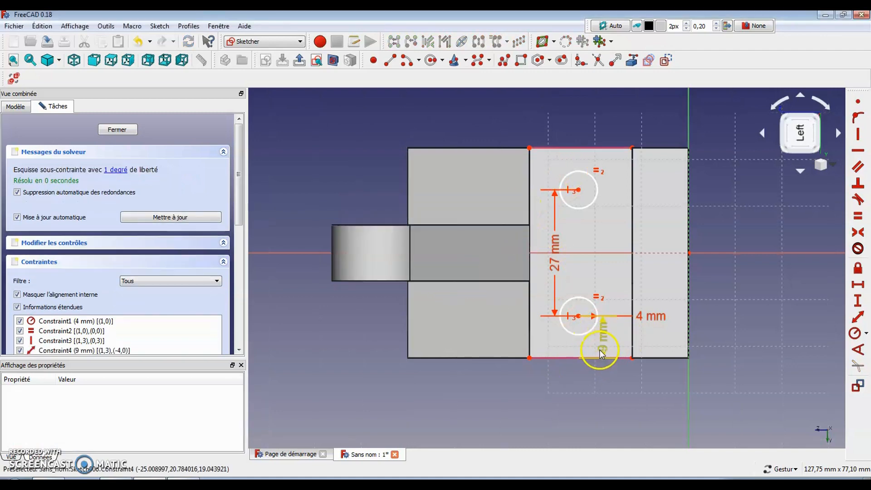
key(Delete)
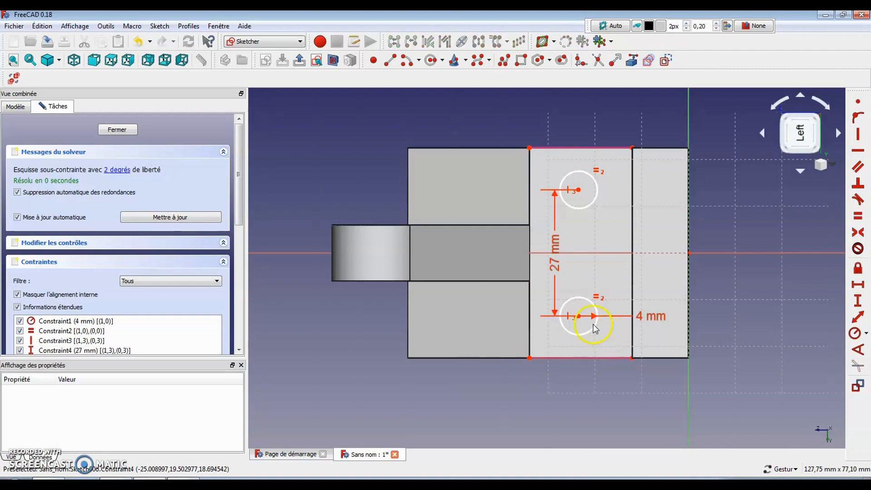
click(557, 270)
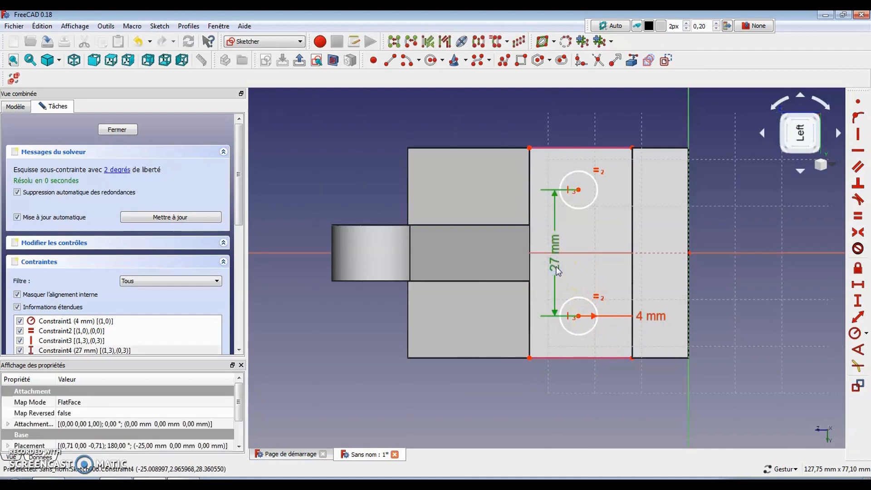
key(Delete)
- Constrain the two circle centres to be symmetric about the sketch's horizontal axis
mouse_move(580, 316)
mouse_down()
mouse_move(571, 313)
mouse_move(587, 318)
mouse_up()
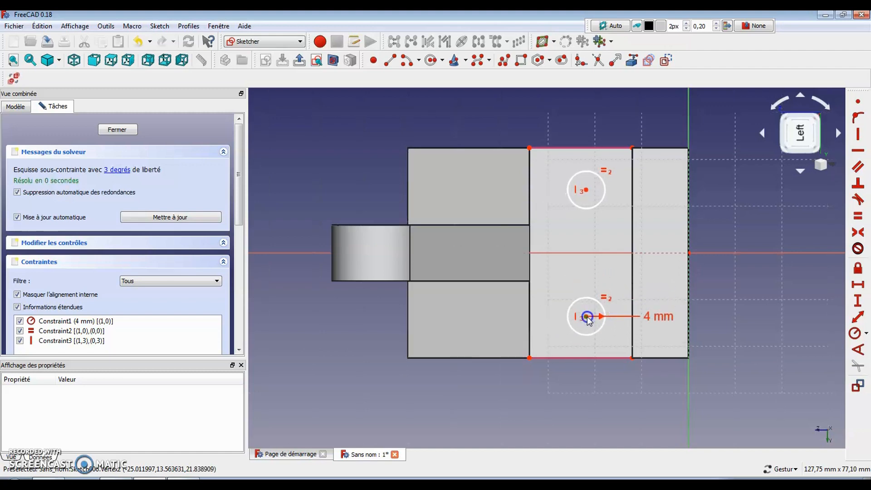
click(587, 317)
click(587, 190)
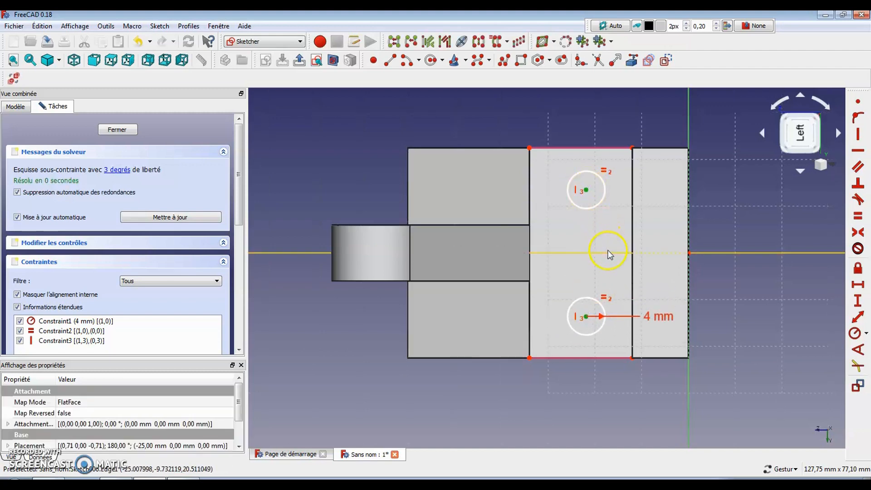
click(608, 252)
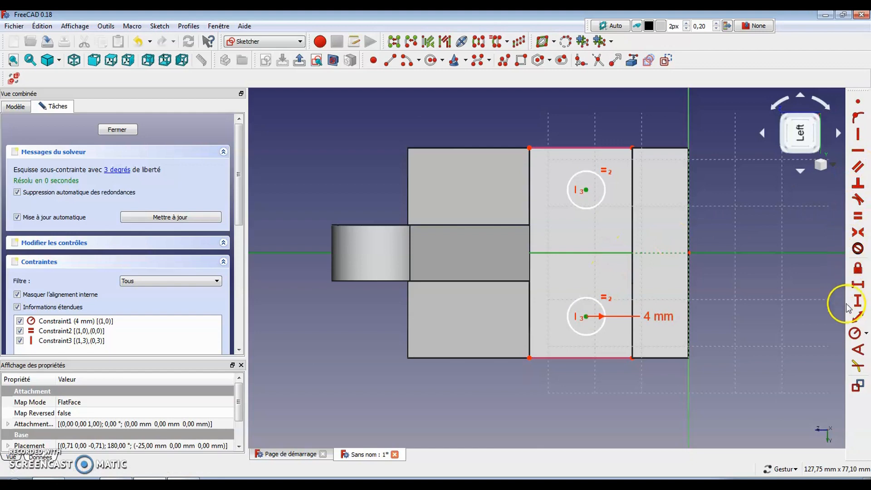
click(857, 232)
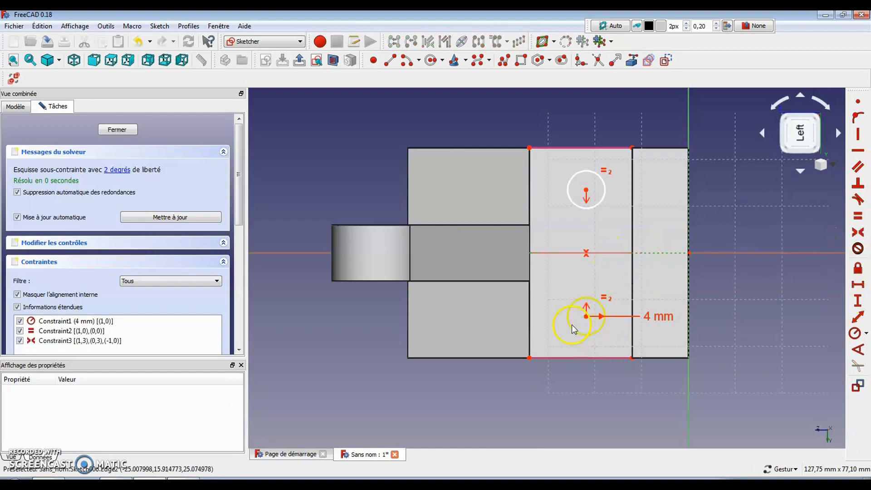
- Set the vertical distance between the two symmetric circle centres to 27 mm
drag(589, 320, 588, 295)
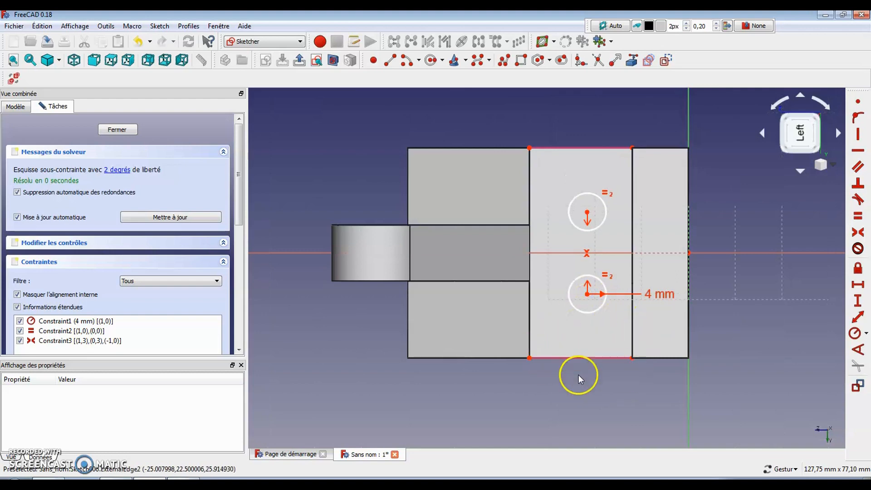
click(588, 295)
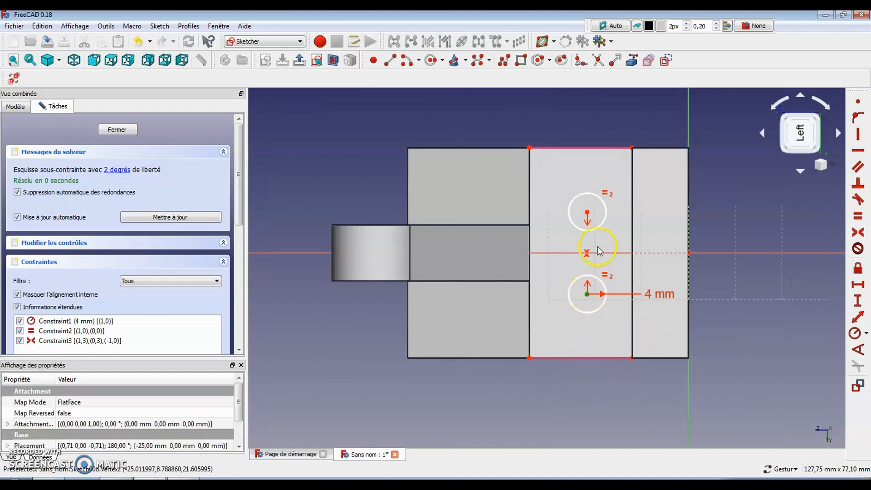
click(587, 213)
click(858, 301)
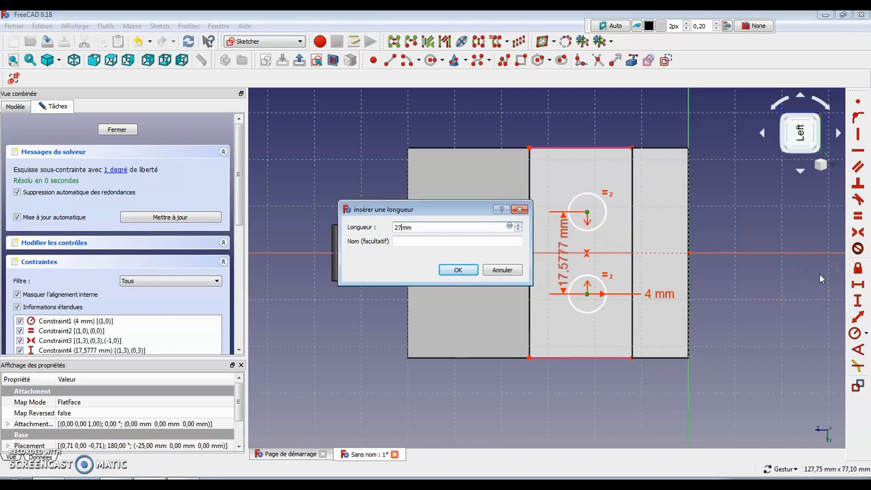
text(27)
key(Return)
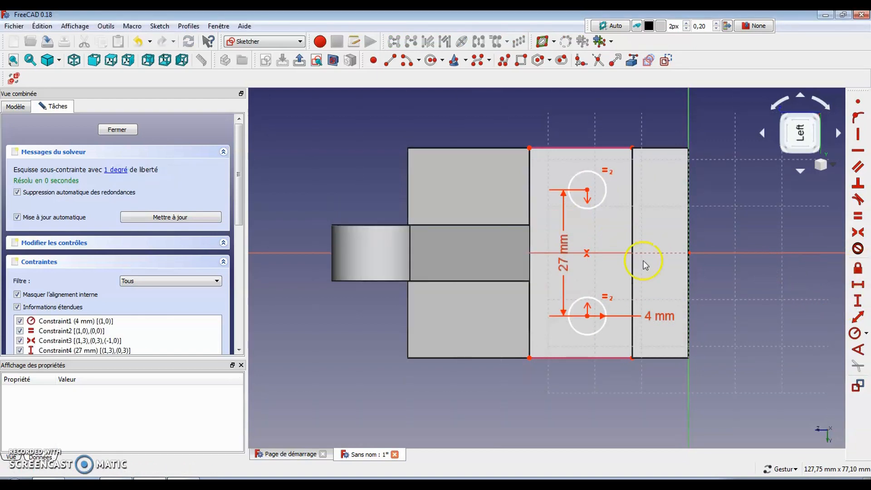
- Set the horizontal distance from the upper circle's centre to the face corner beside the base step to 12 mm
mouse_move(592, 321)
mouse_down()
mouse_move(620, 321)
mouse_move(584, 322)
mouse_move(593, 324)
mouse_up()
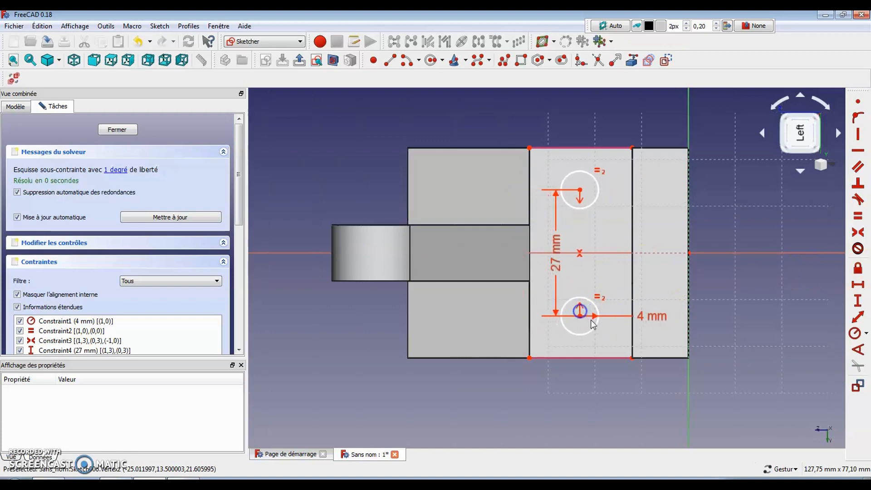
click(581, 190)
click(634, 148)
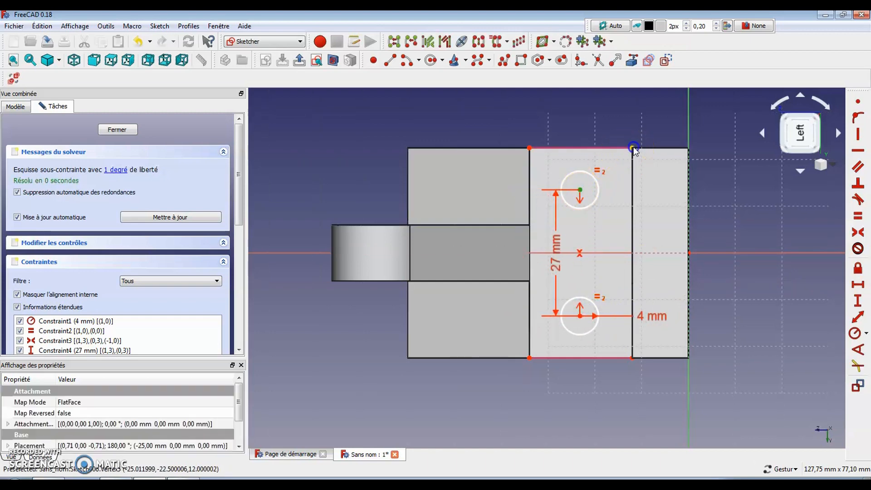
click(858, 286)
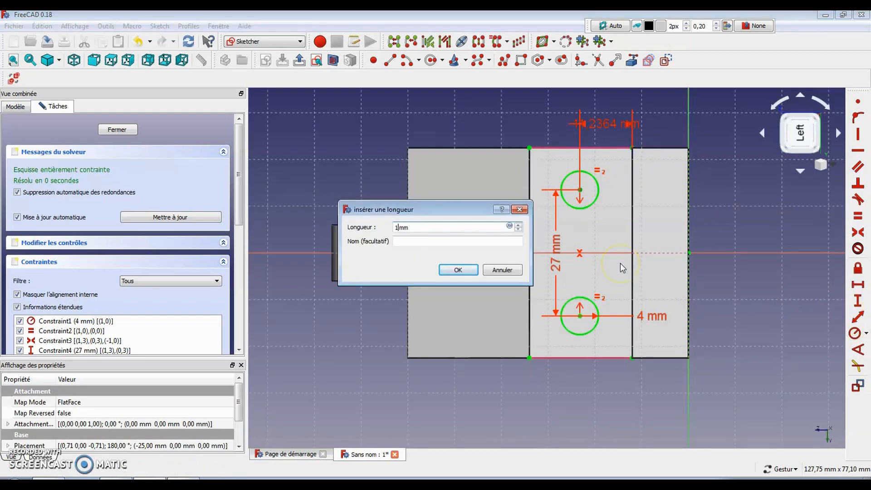
key(Return)
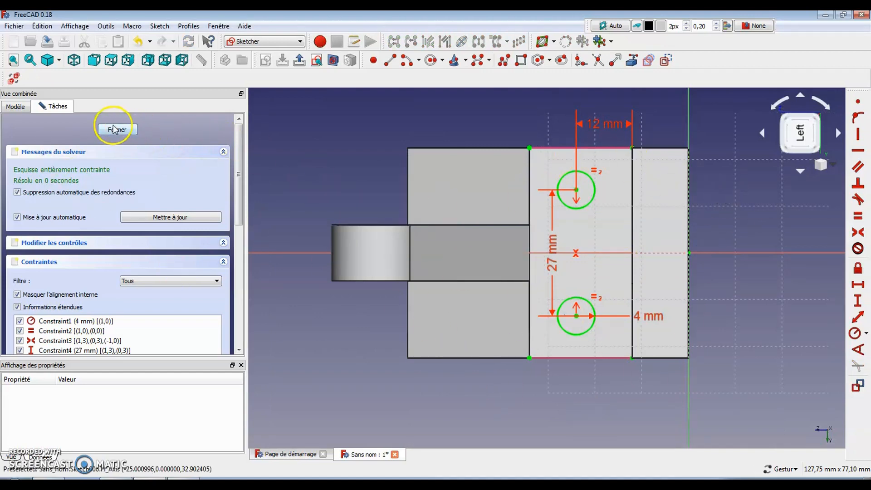
- Close the two-circle sketch and cut it as a Pocket through all (À travers tout) the base
click(114, 130)
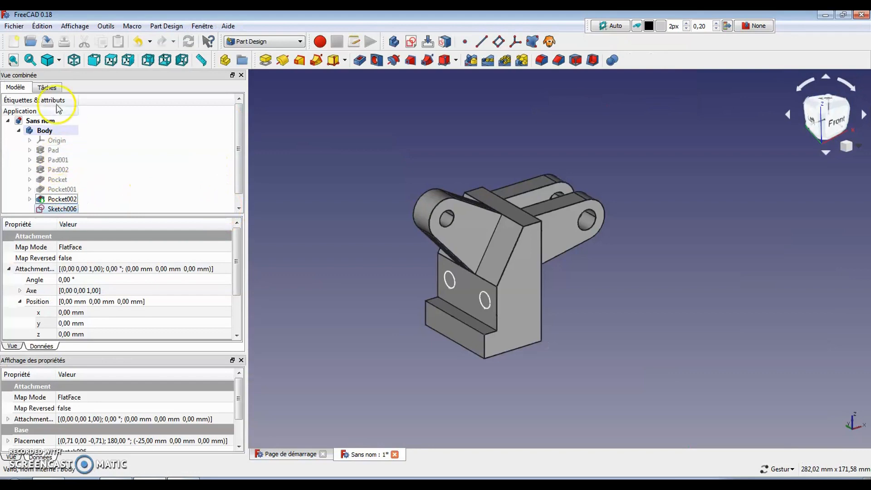
click(49, 88)
click(42, 144)
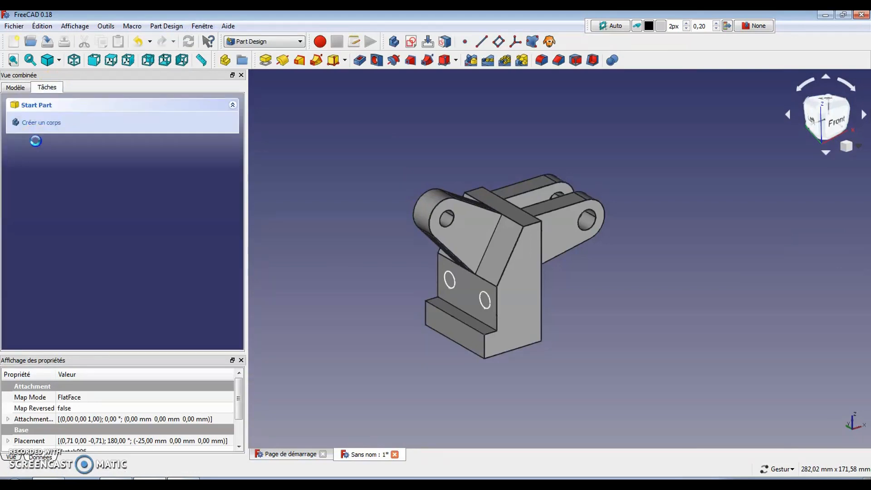
drag(702, 272, 531, 275)
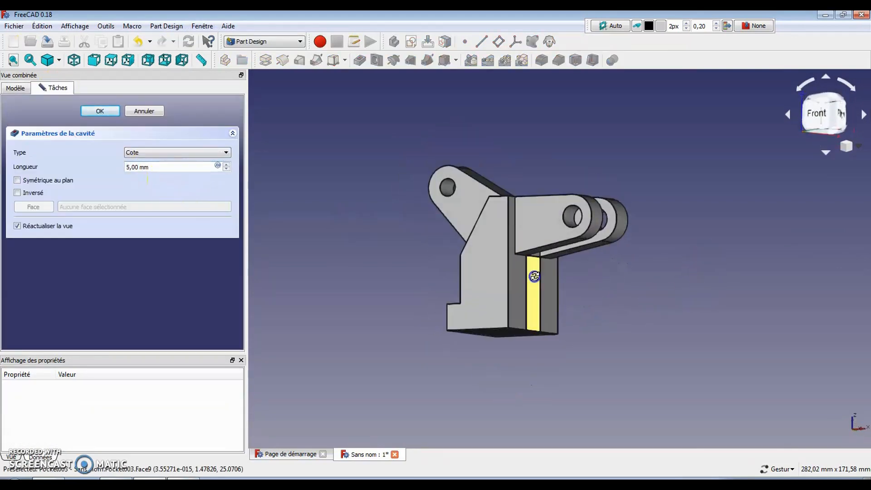
click(222, 152)
click(179, 170)
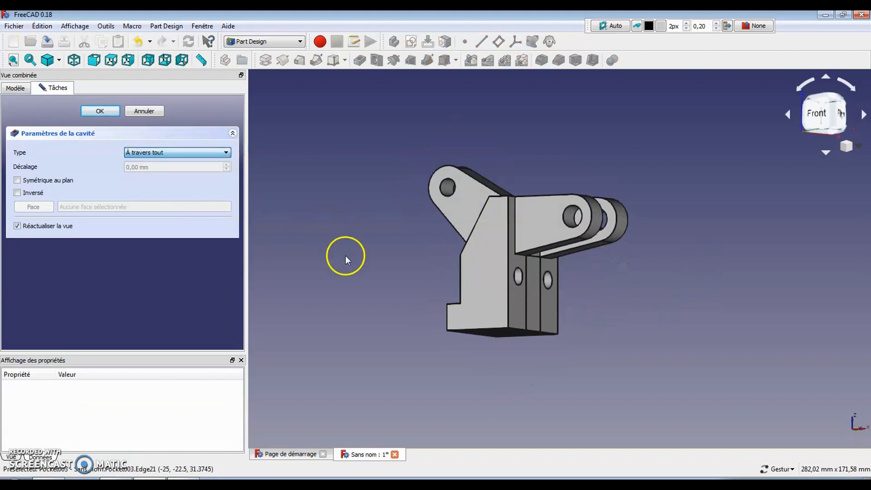
drag(346, 257, 249, 253)
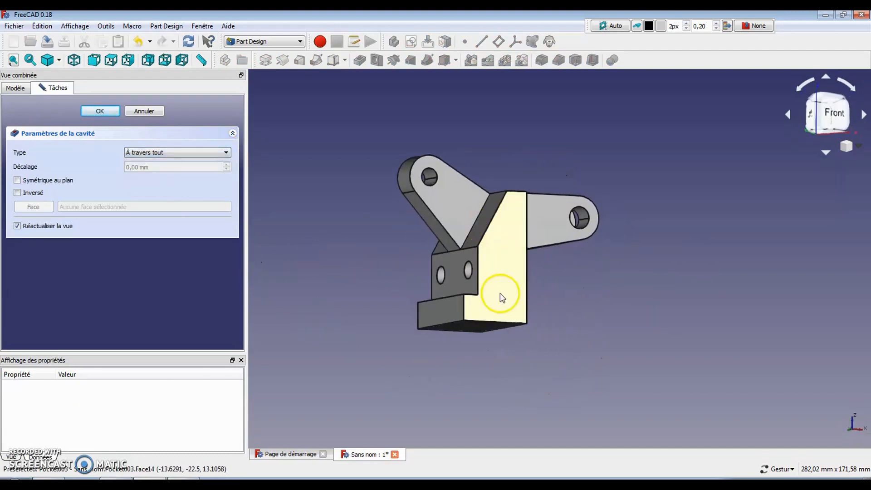
drag(500, 296, 563, 390)
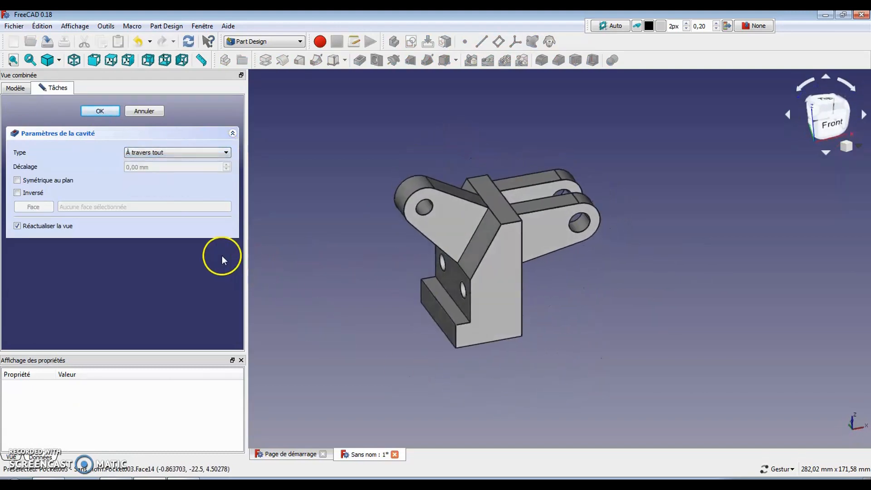
click(99, 112)
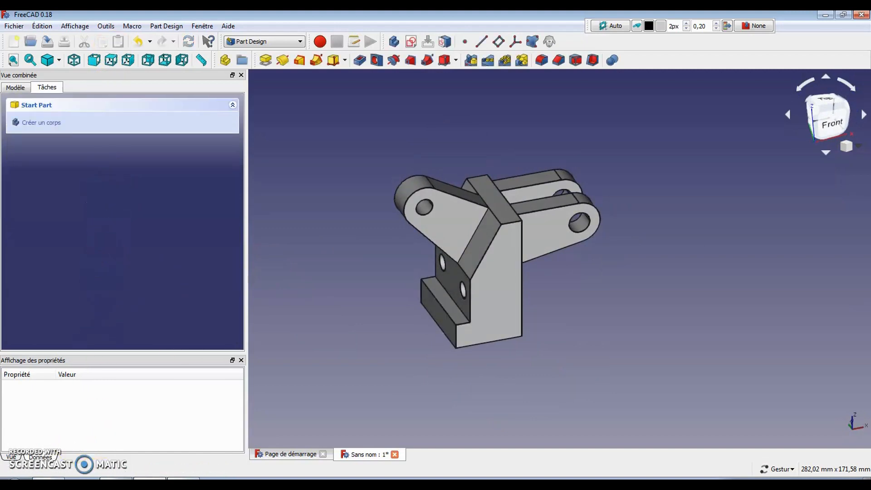
- Compare the finished bracket with the plan4 drawing in the photo viewer and return to FreeCAD
key(alt+Tab)
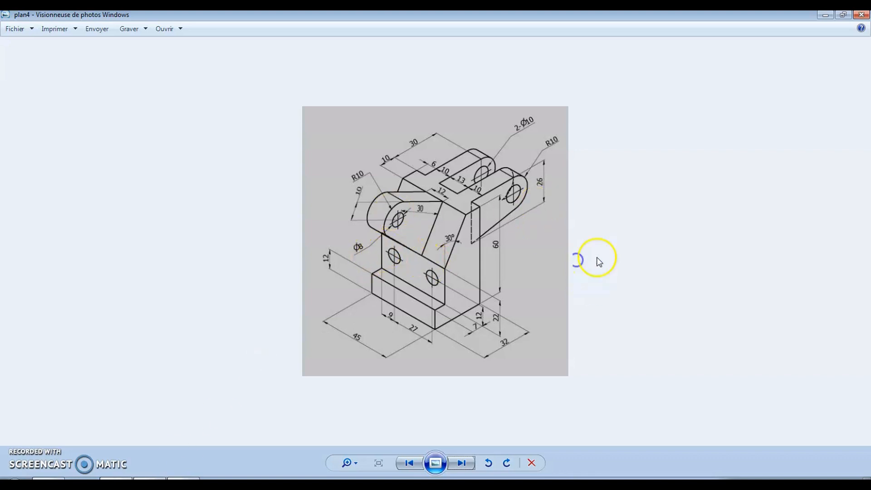
key(alt+Tab)
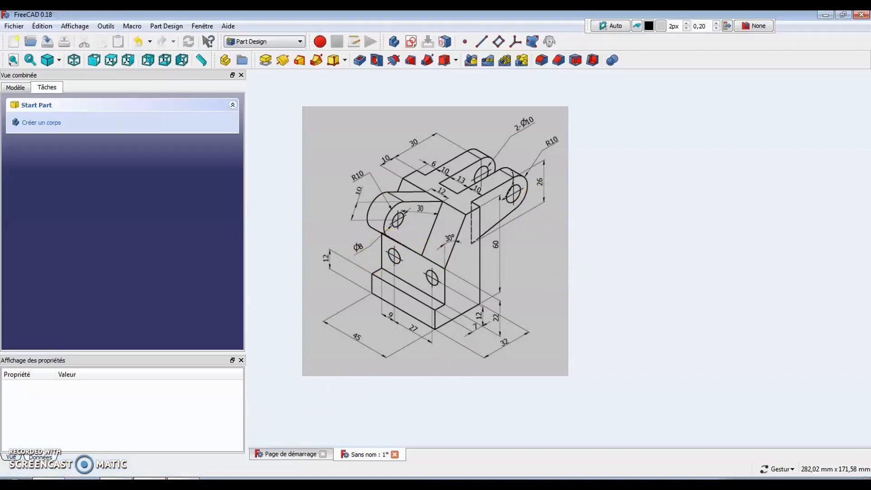
drag(395, 295, 507, 383)
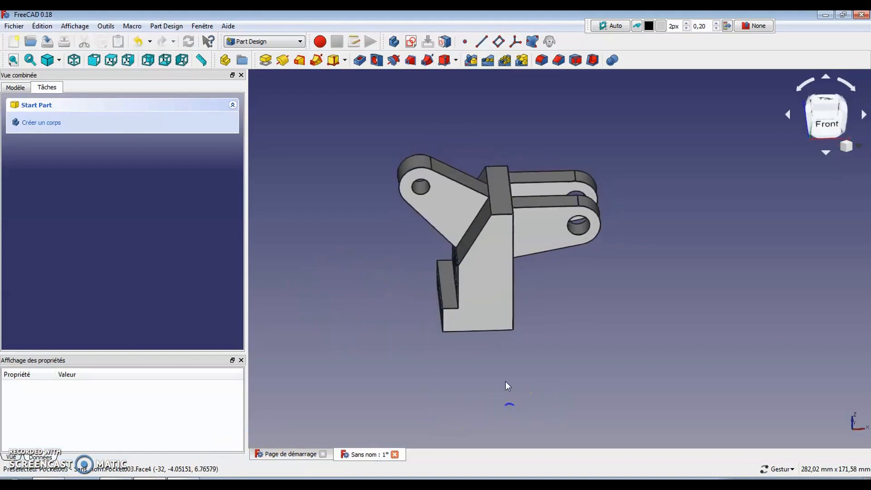
- Set the bracket's display material to Bronze in its appearance properties
click(495, 259)
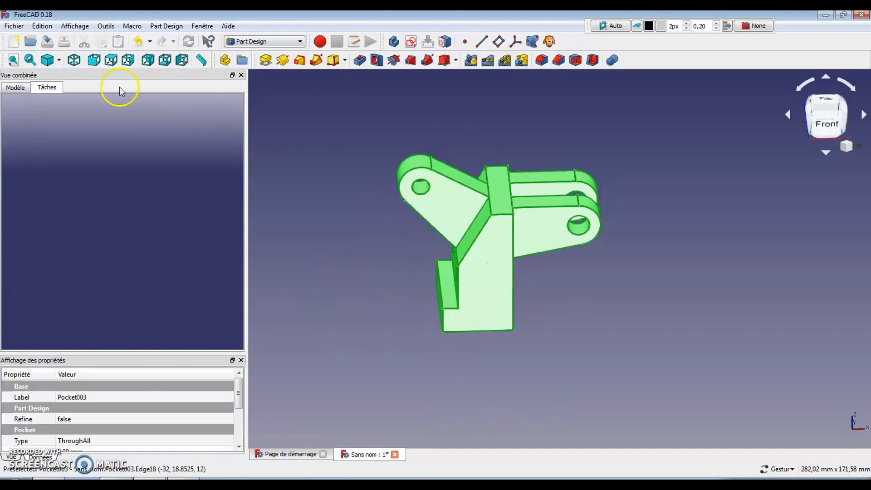
click(75, 26)
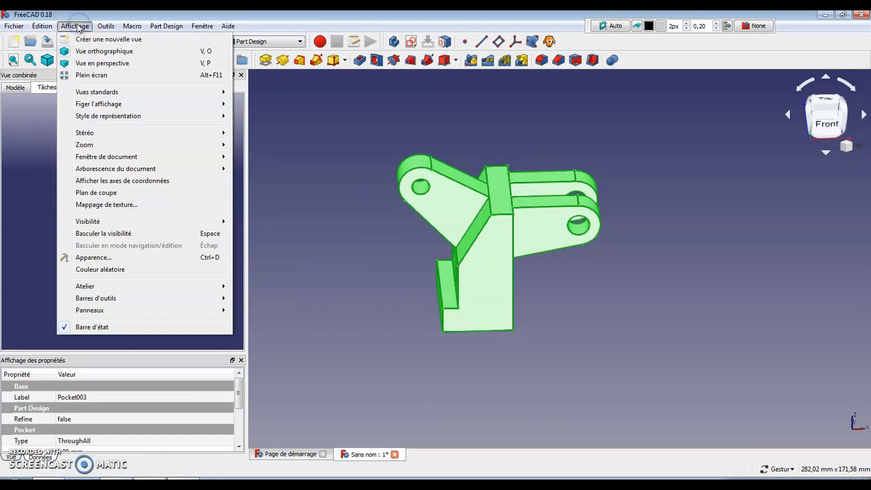
click(96, 258)
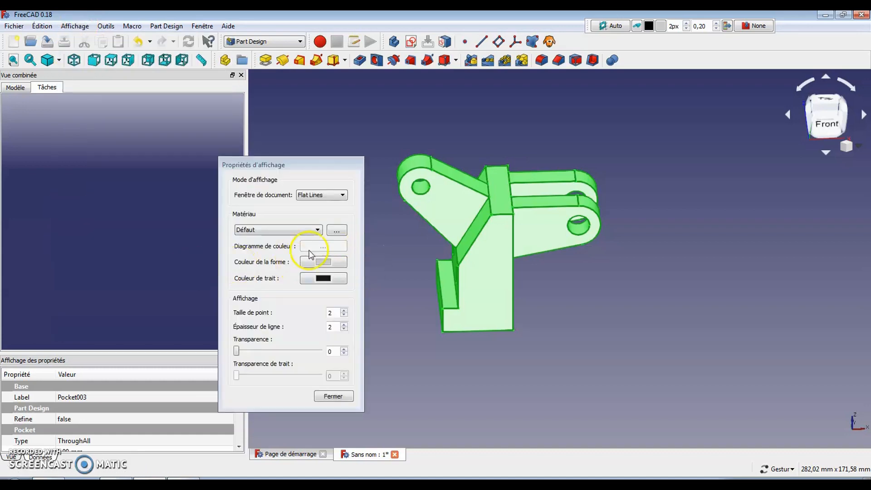
click(319, 231)
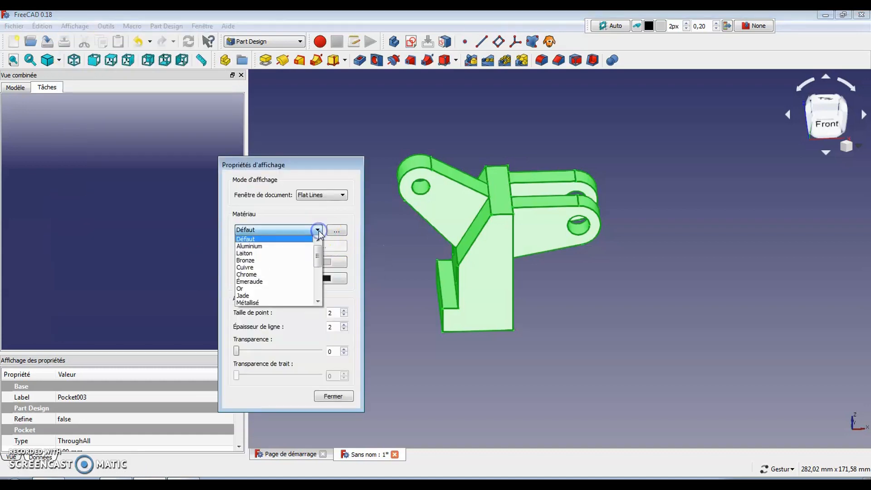
click(287, 261)
click(394, 347)
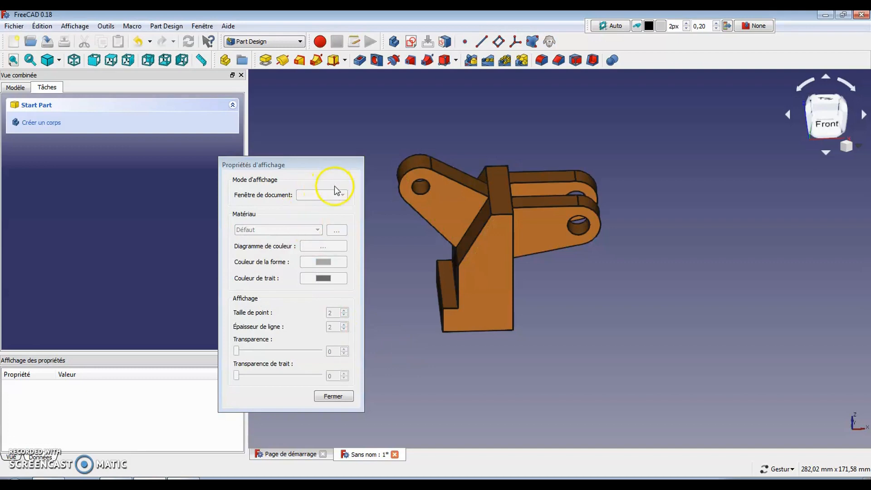
click(331, 398)
drag(329, 393, 452, 307)
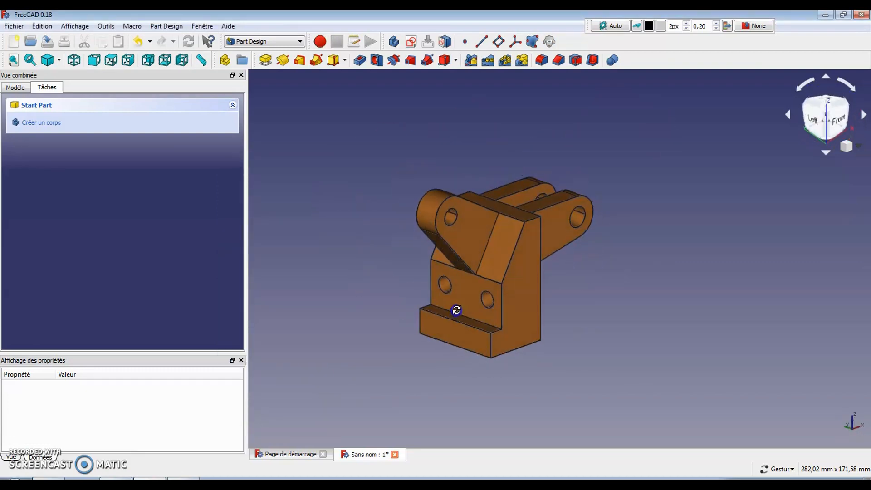
- Run the turntable view (Vue en rotation) on the bronze bracket, raise its speed slightly above minimum, and close it
click(109, 27)
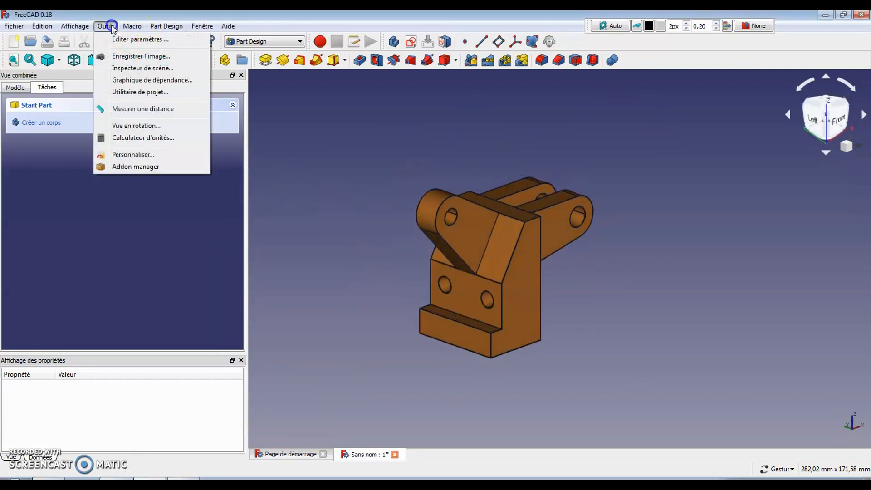
click(144, 125)
drag(404, 179, 184, 157)
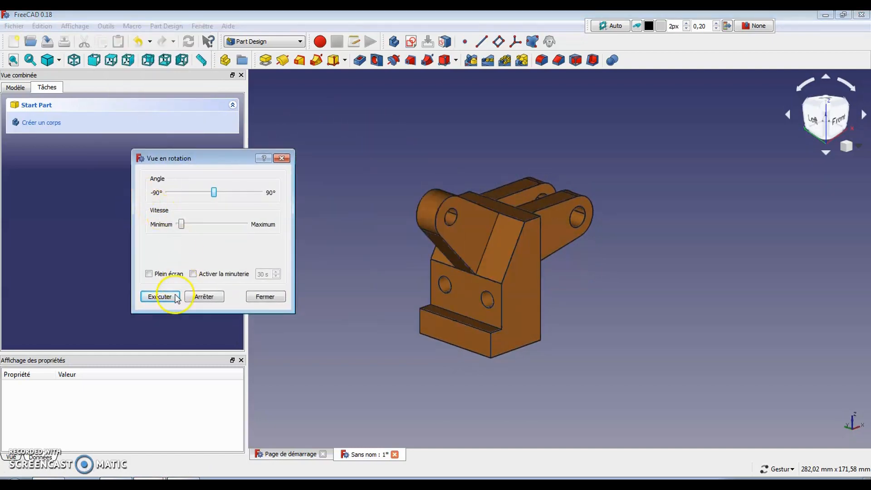
click(158, 297)
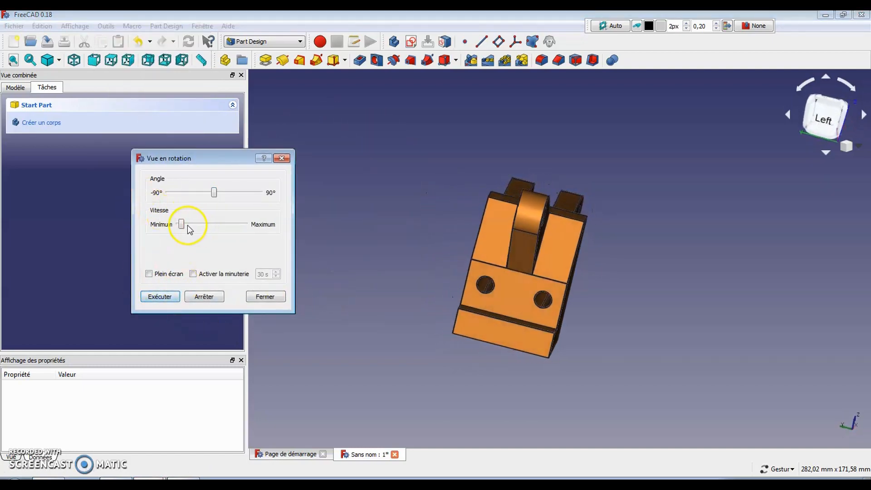
drag(181, 224, 192, 224)
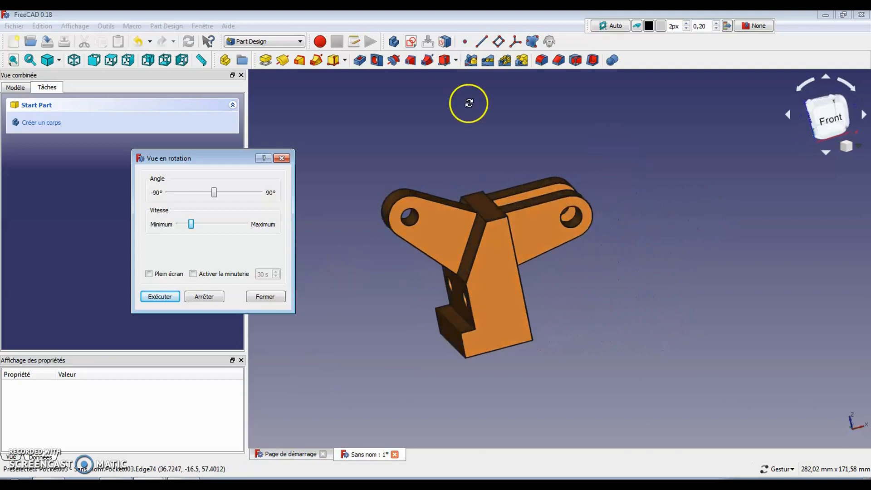
click(254, 295)
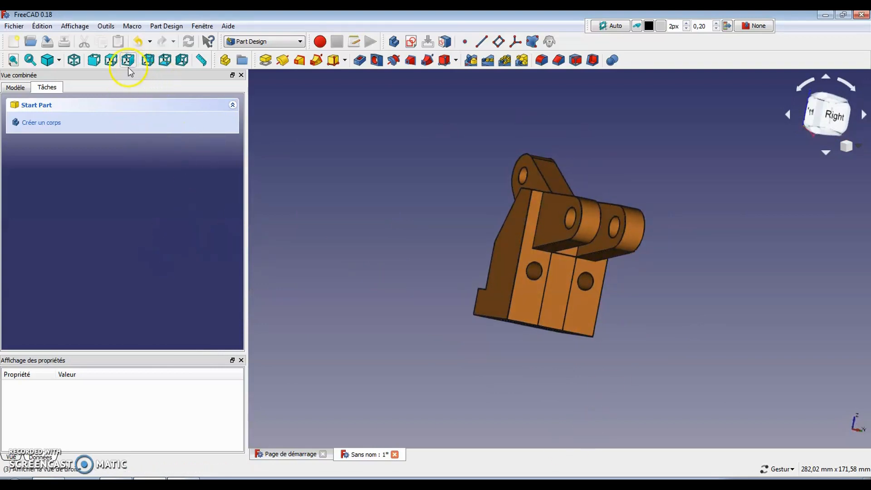
- Switch the model's draw style to shaded without edges (Ombré)
click(59, 60)
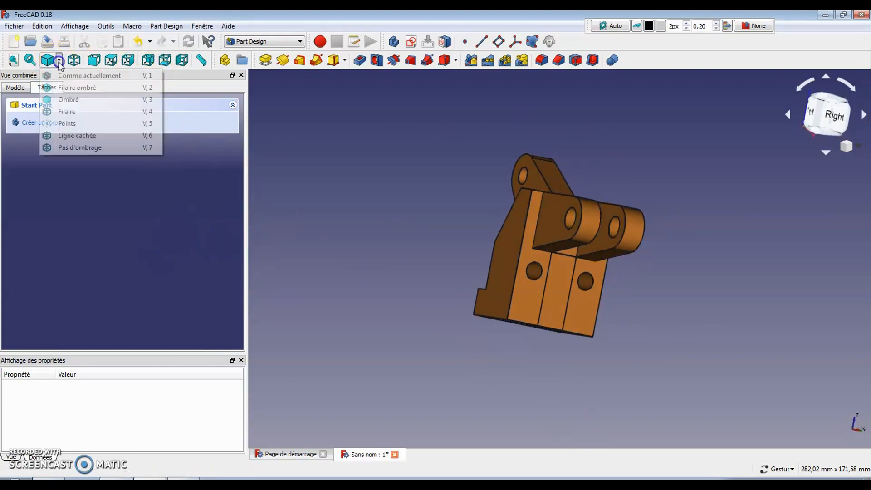
click(69, 104)
drag(442, 242, 730, 235)
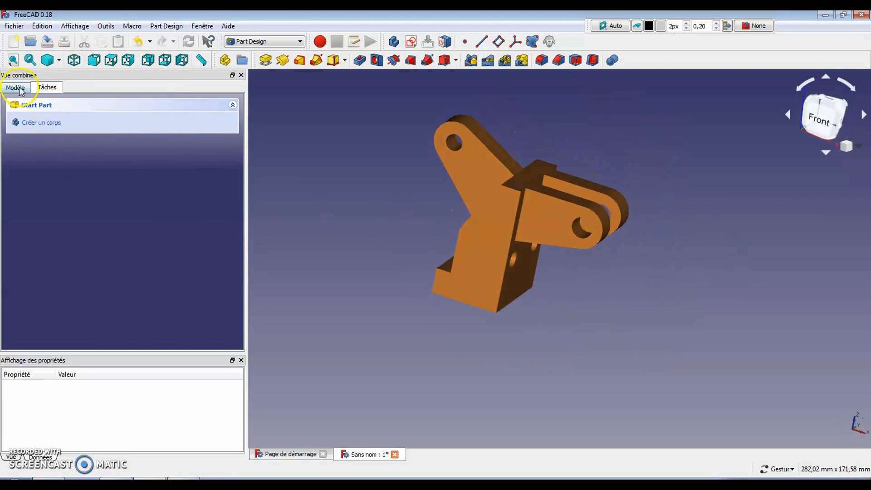
- Run the turntable view on the shaded bracket, tilting the angle towards -90° and varying the speed, and close it
click(100, 26)
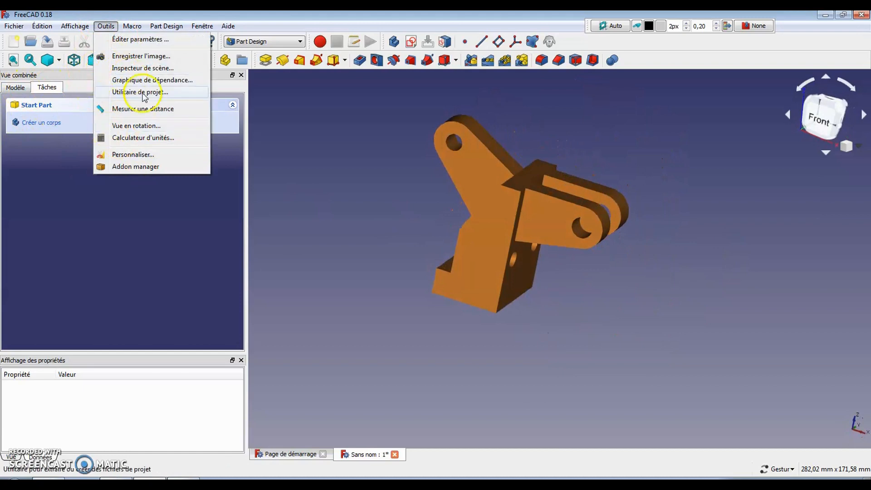
click(117, 126)
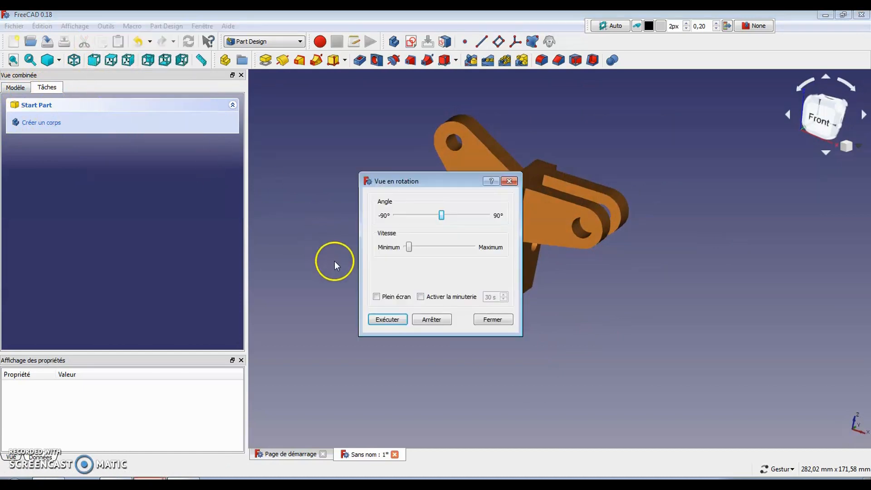
click(389, 320)
drag(411, 181, 217, 195)
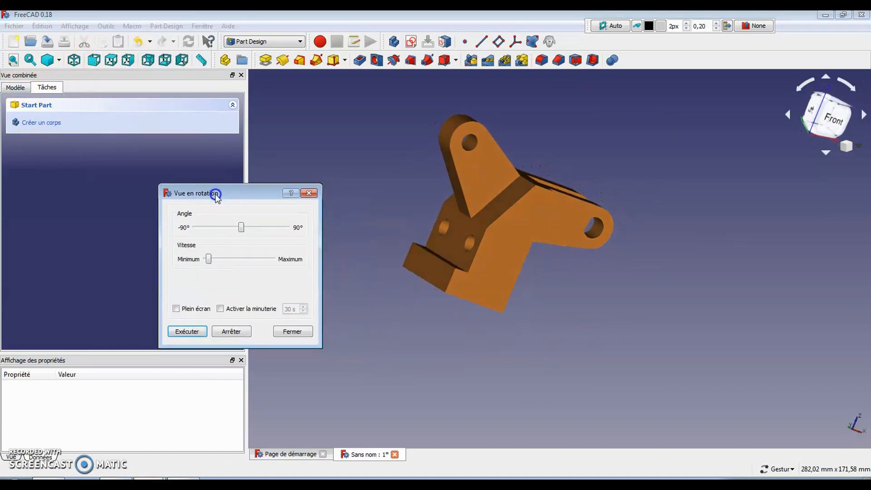
drag(208, 259, 229, 270)
drag(240, 230, 222, 229)
mouse_move(231, 260)
mouse_down()
mouse_move(204, 259)
mouse_move(228, 263)
mouse_move(213, 260)
mouse_up()
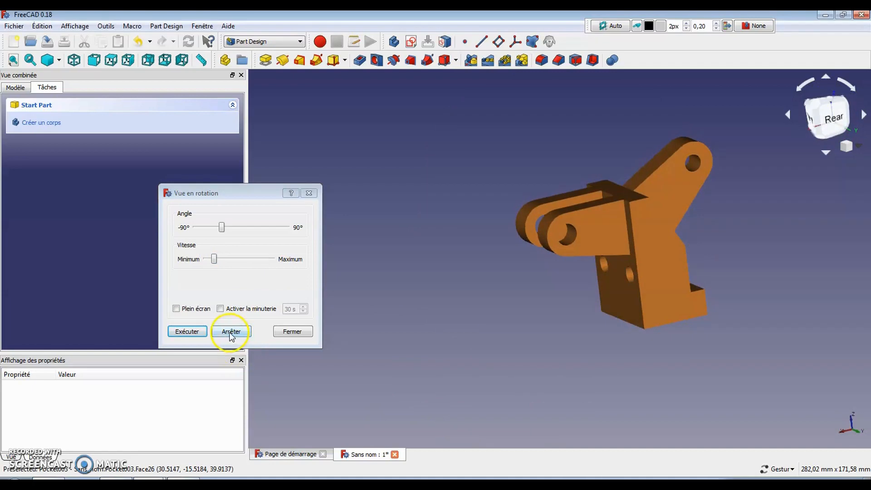
click(291, 332)
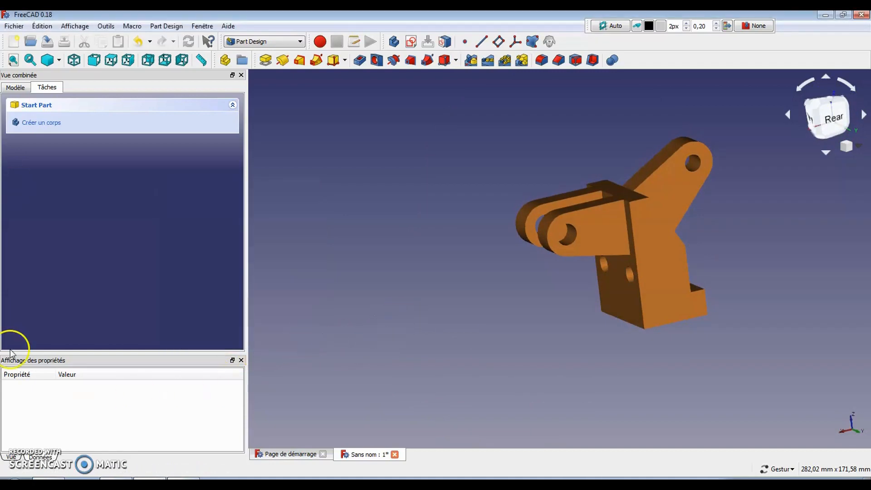